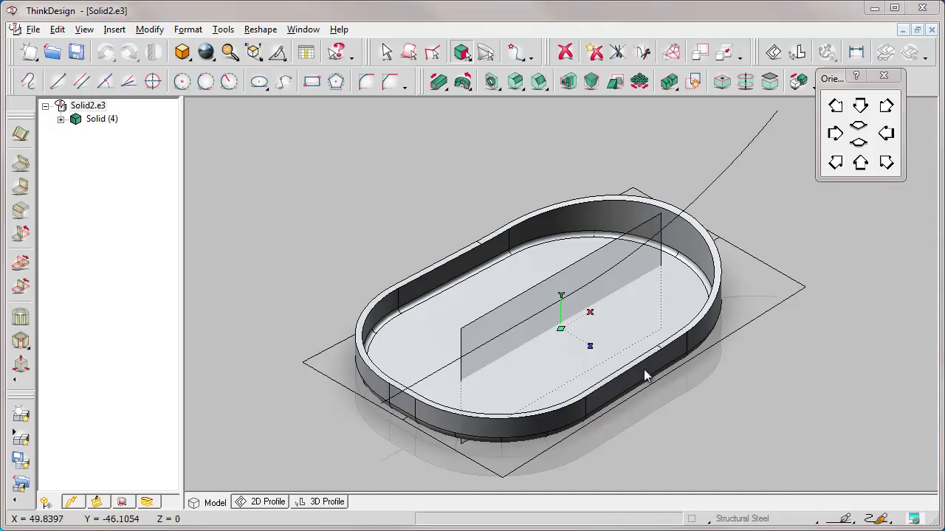
Place a work plane on the tray's outer wall face and check it from top and isometric views
right_click(645, 372)
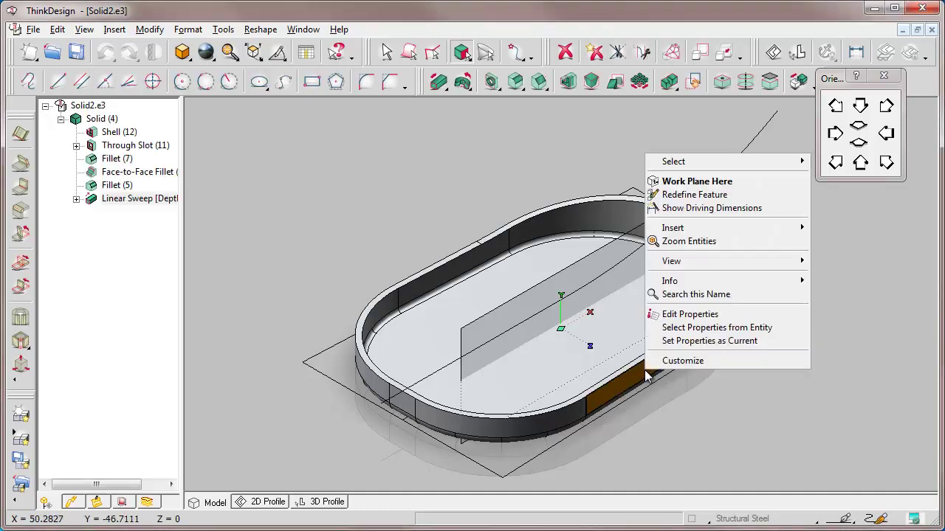
click(695, 182)
click(861, 106)
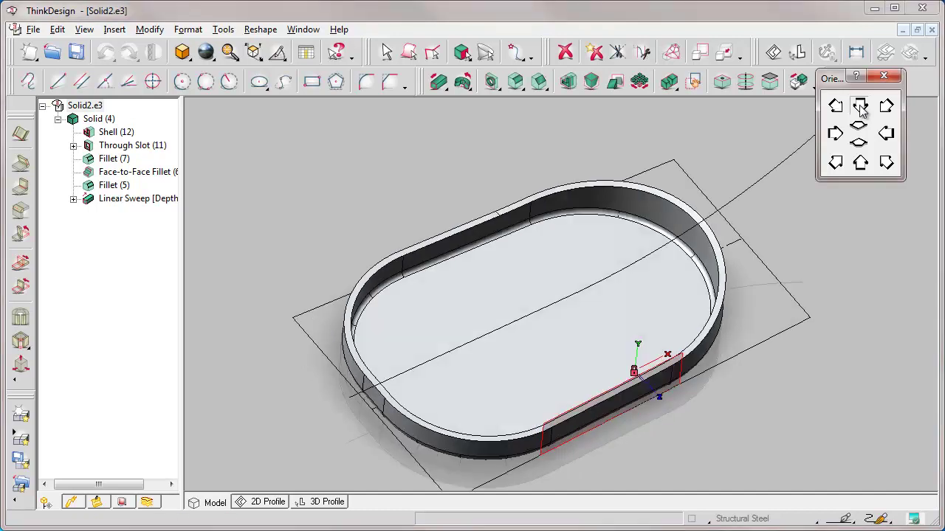
click(886, 162)
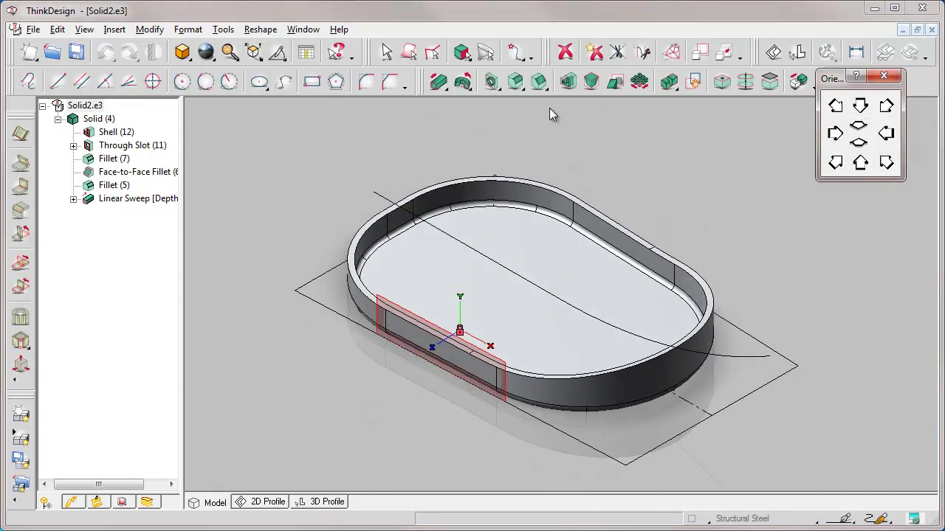
Place a work plane on the tray rim with Edit > Work Plane > On Entity
click(57, 30)
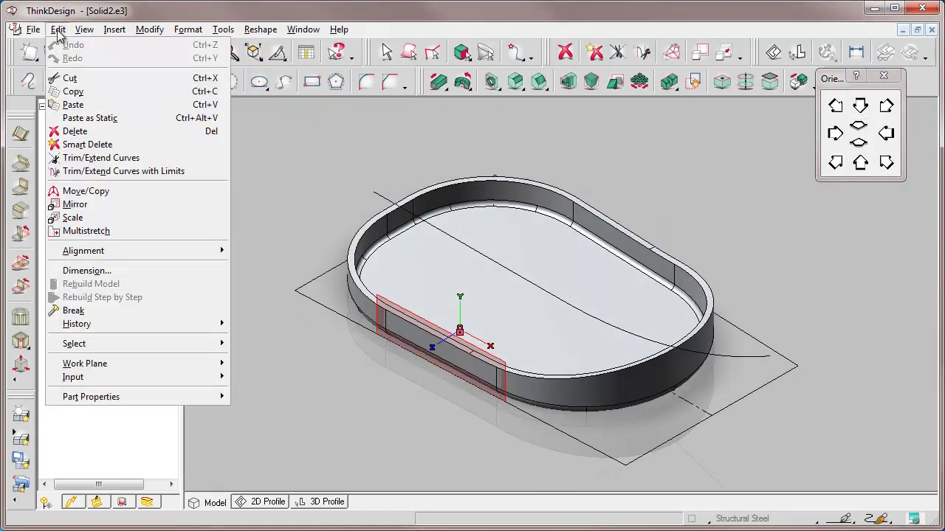
mouse_move(95, 363)
click(265, 378)
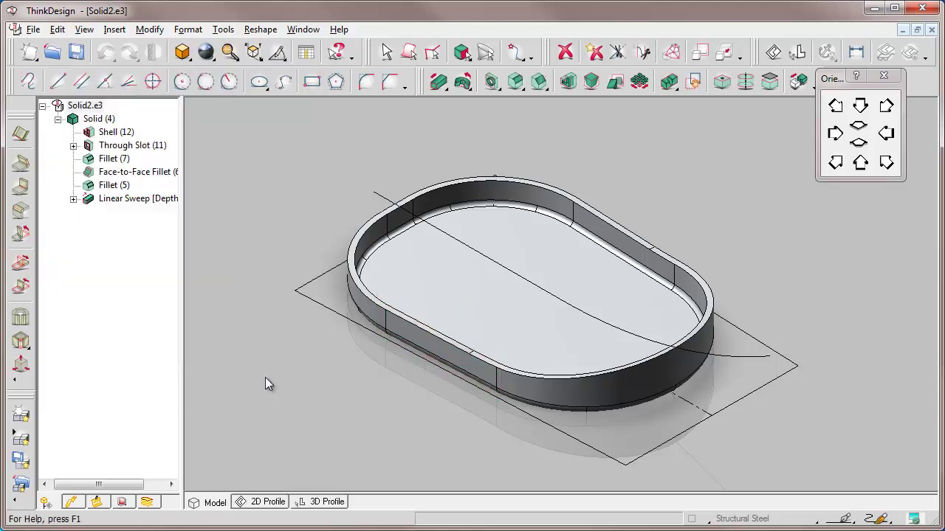
click(382, 196)
Confirm the lengthwise work plane, switch to wireframe, and start a 2D profile zoomed on the cross-section
click(338, 107)
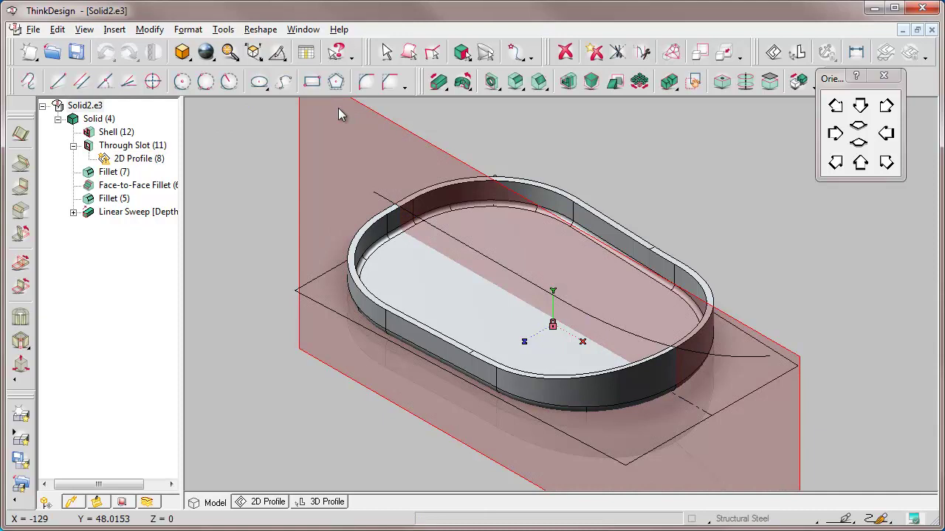
click(184, 56)
click(185, 69)
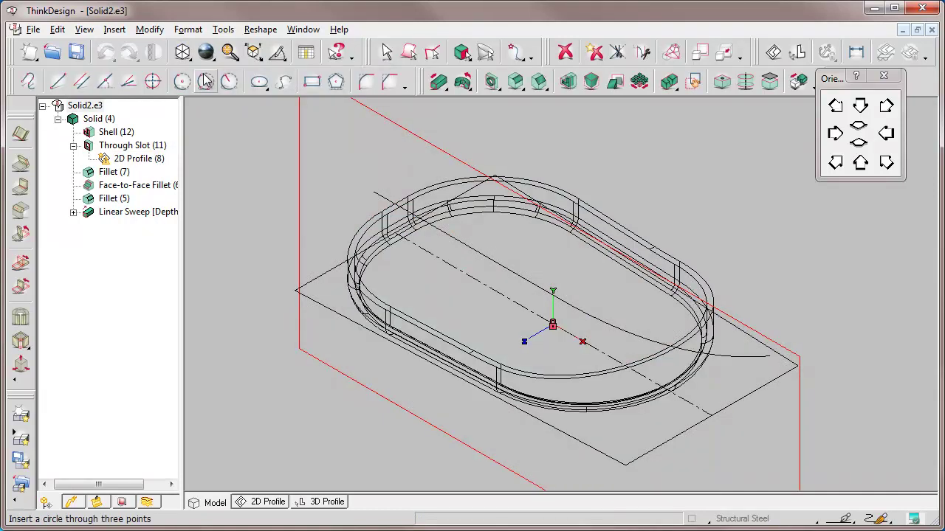
click(266, 505)
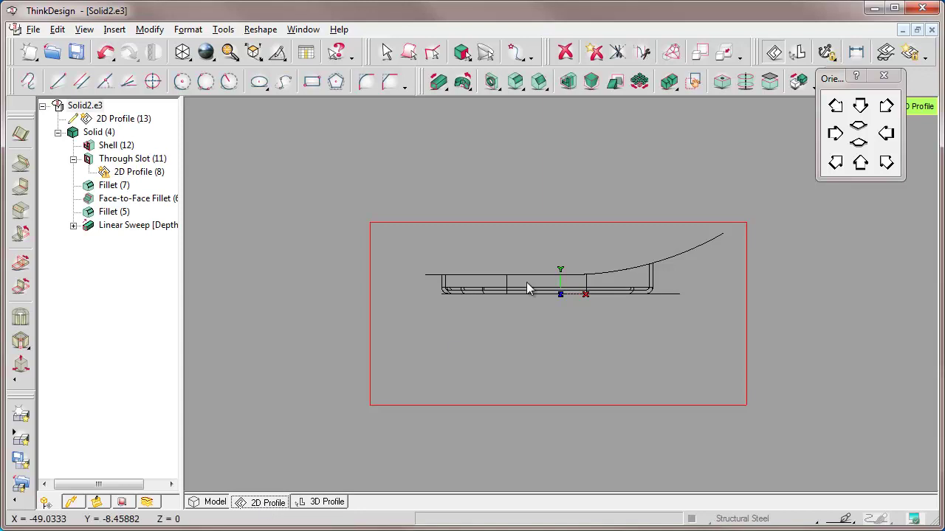
click(548, 265)
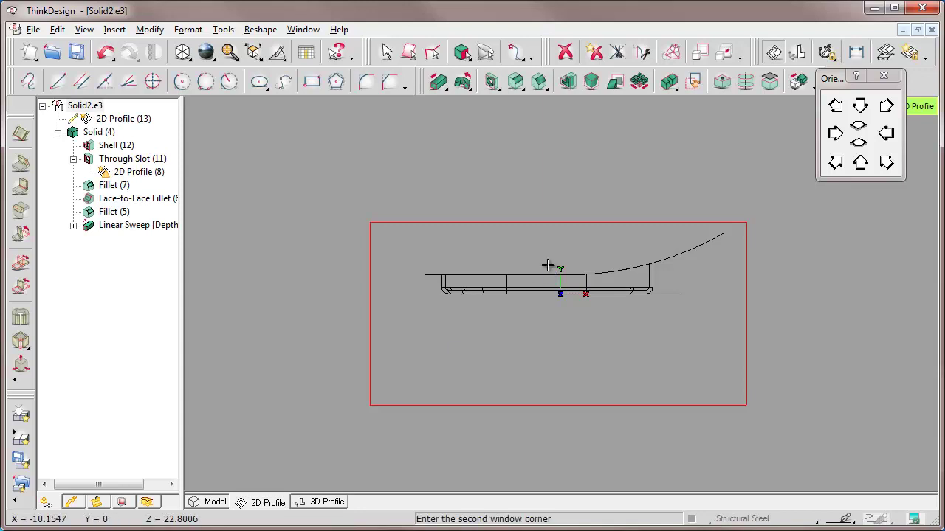
click(599, 307)
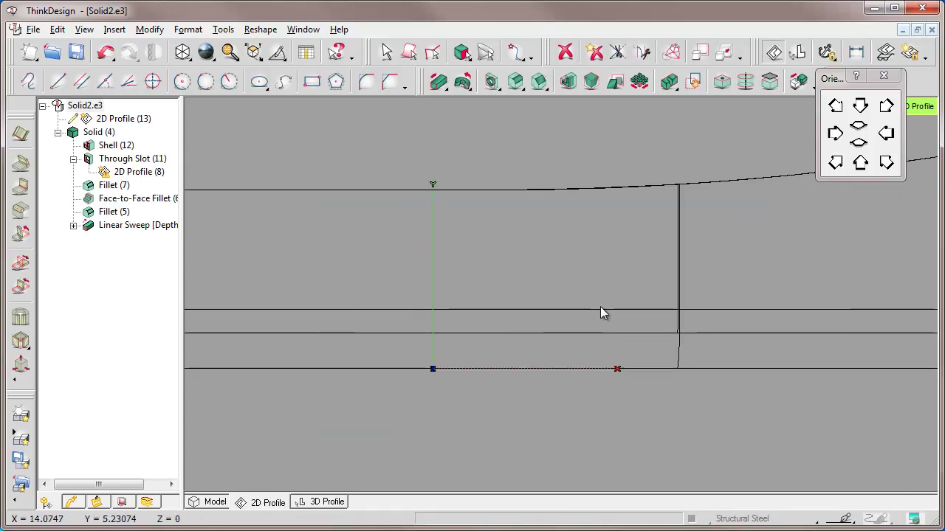
Draw a 3 mm by 3 mm rectangle beside the tray's cross-section
click(312, 82)
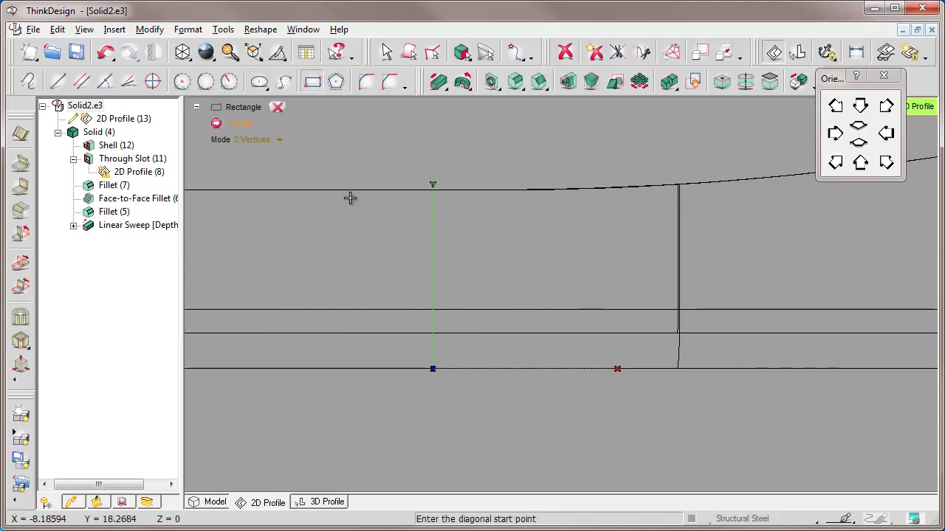
click(370, 256)
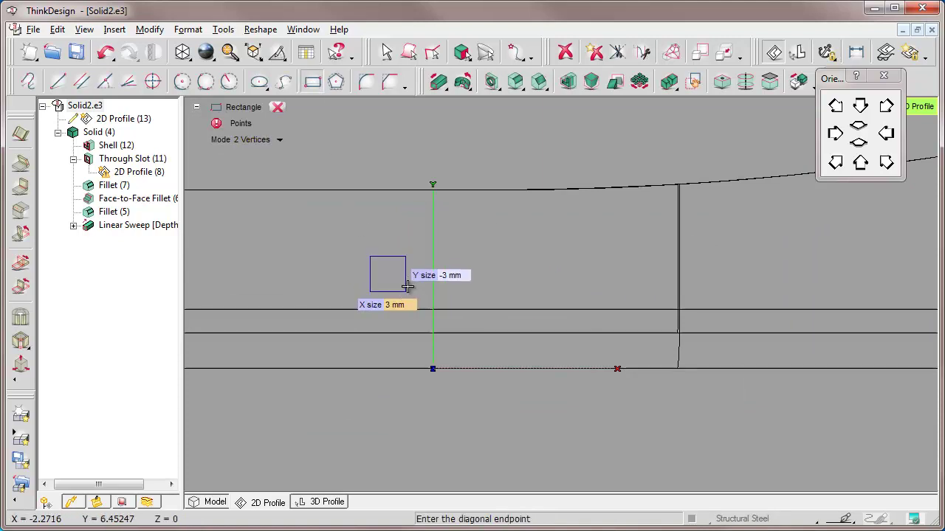
click(406, 293)
click(278, 107)
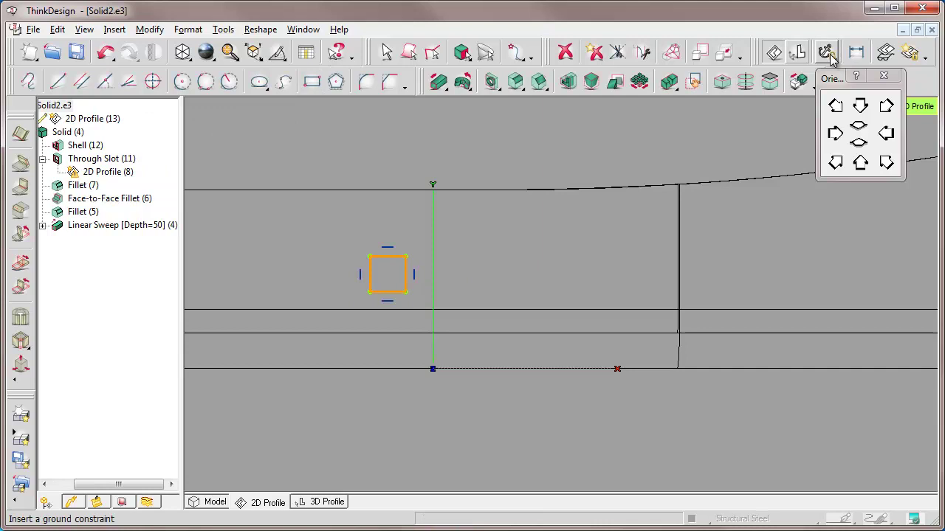
Dimension the rectangle's bottom edge at 3 mm and its left edge at 5 mm
click(856, 52)
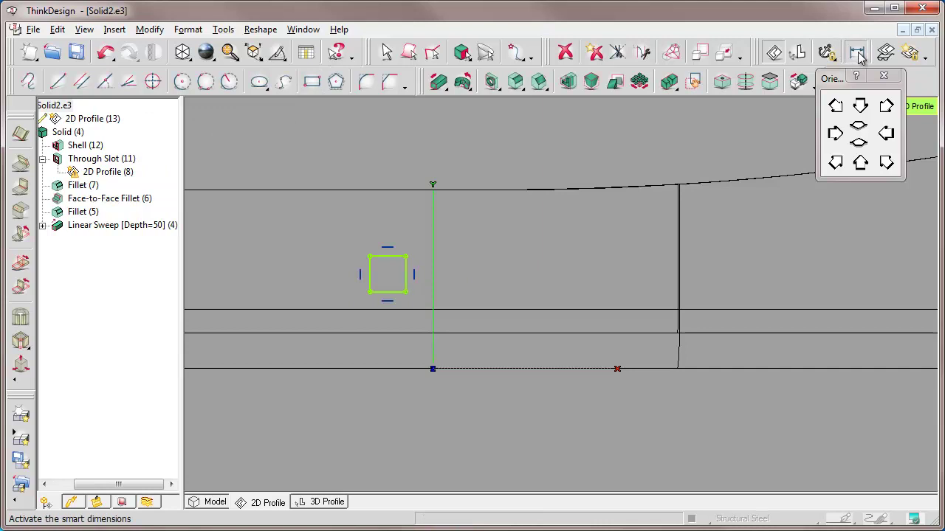
click(378, 292)
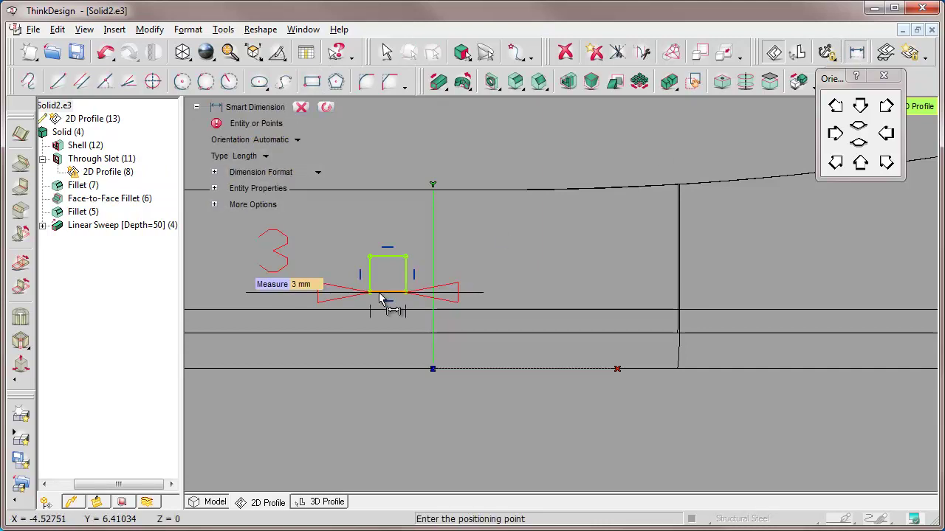
click(403, 440)
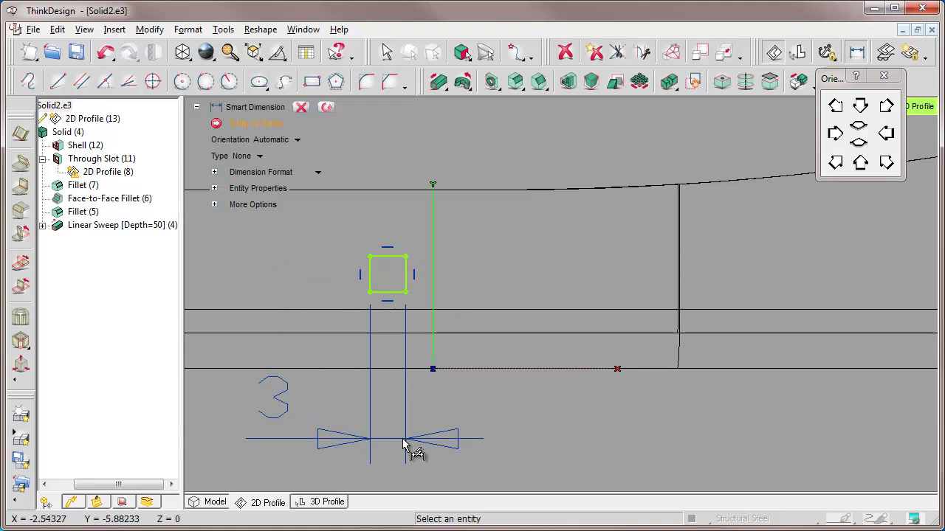
click(371, 273)
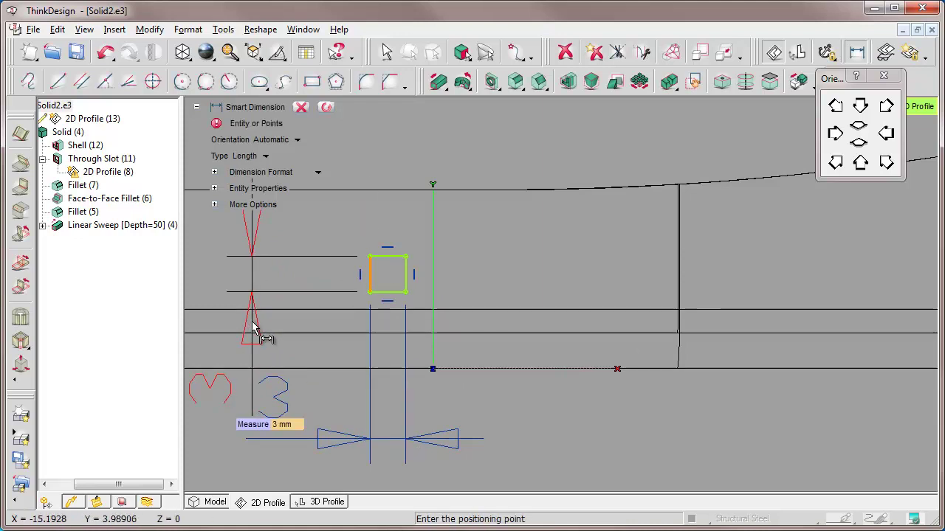
text(5)
key(Return)
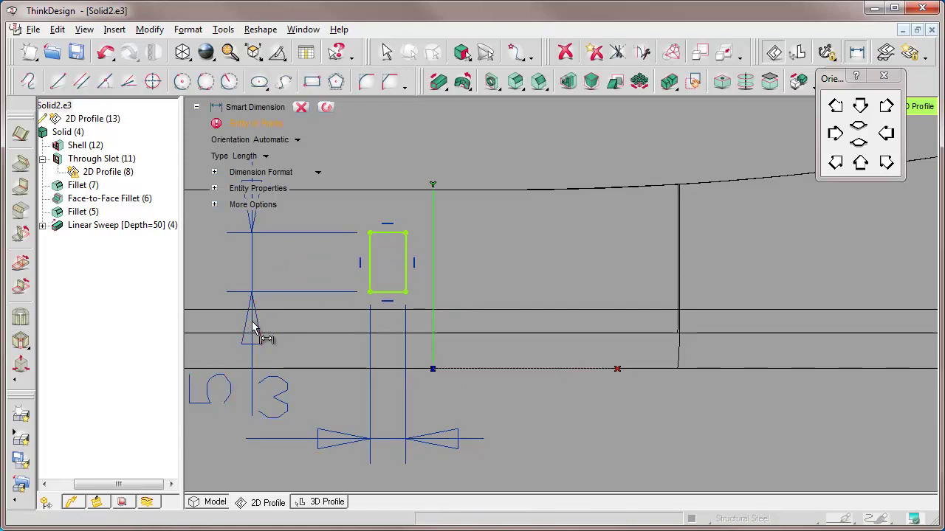
click(301, 108)
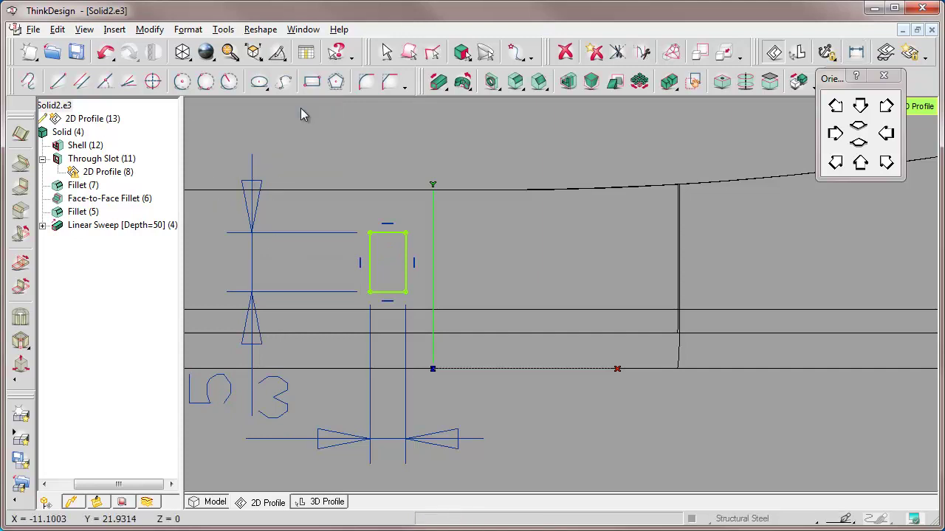
Add a 2.27 mm dimension from the rectangle's edge to the sketch's vertical axis
click(887, 163)
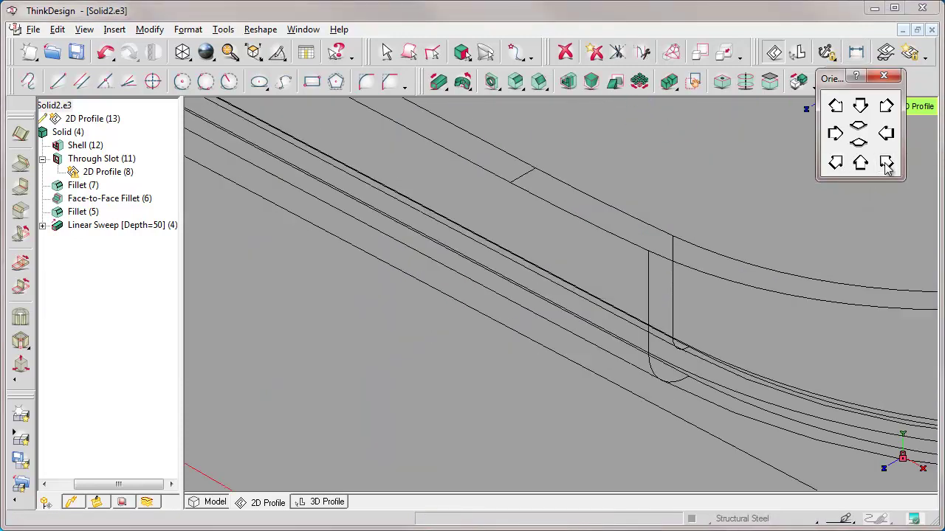
click(229, 53)
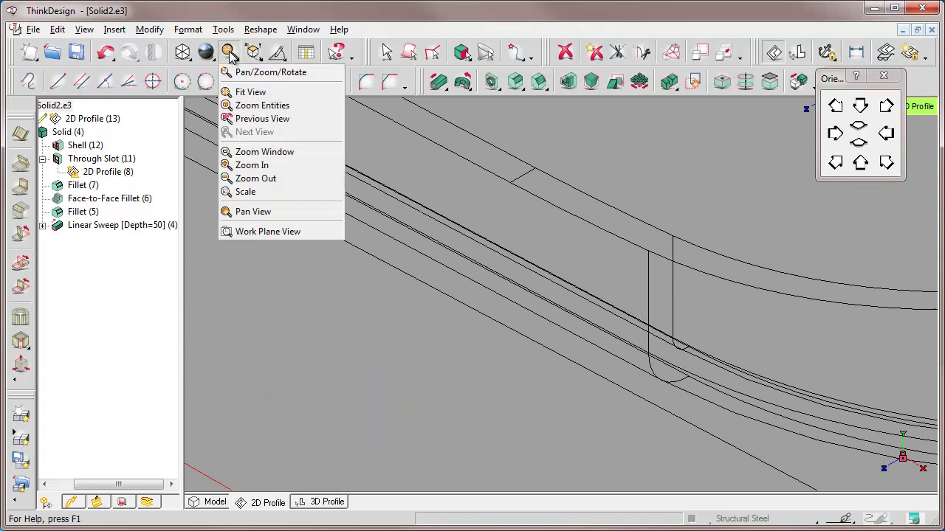
click(243, 92)
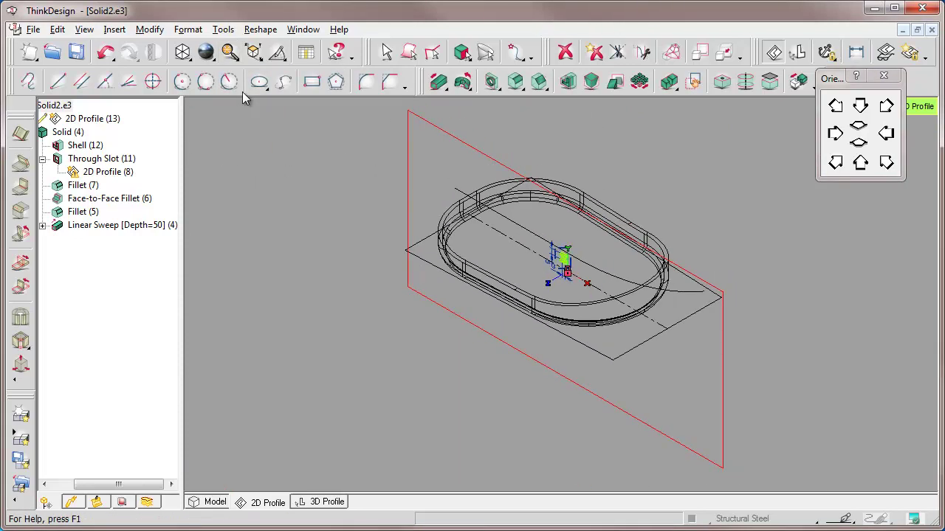
click(544, 228)
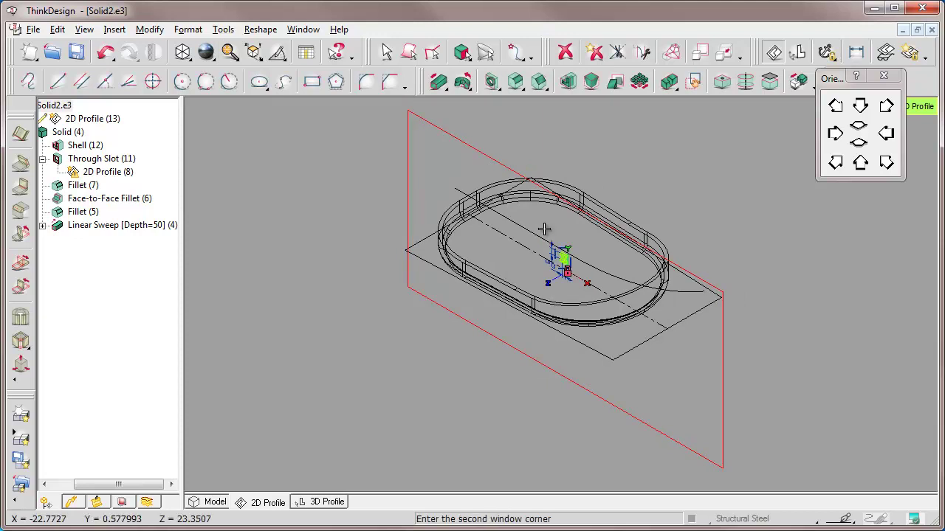
click(603, 296)
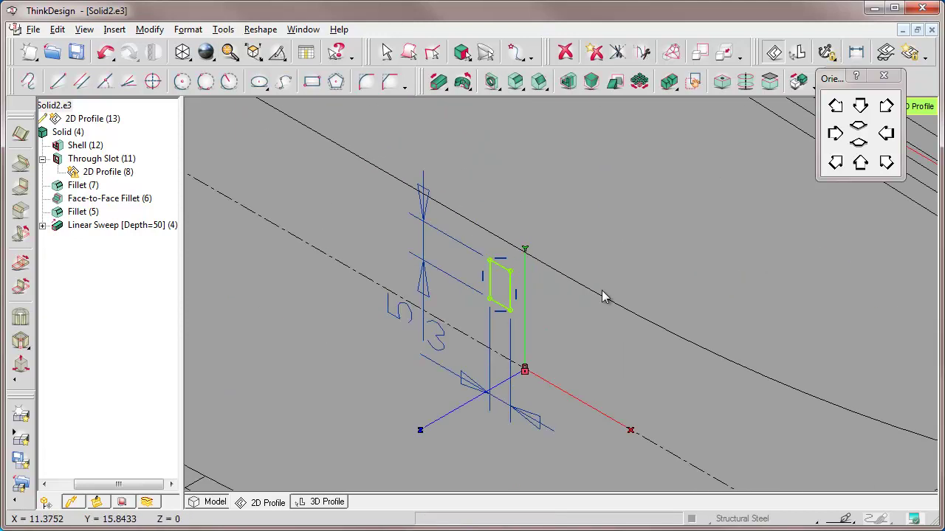
click(856, 52)
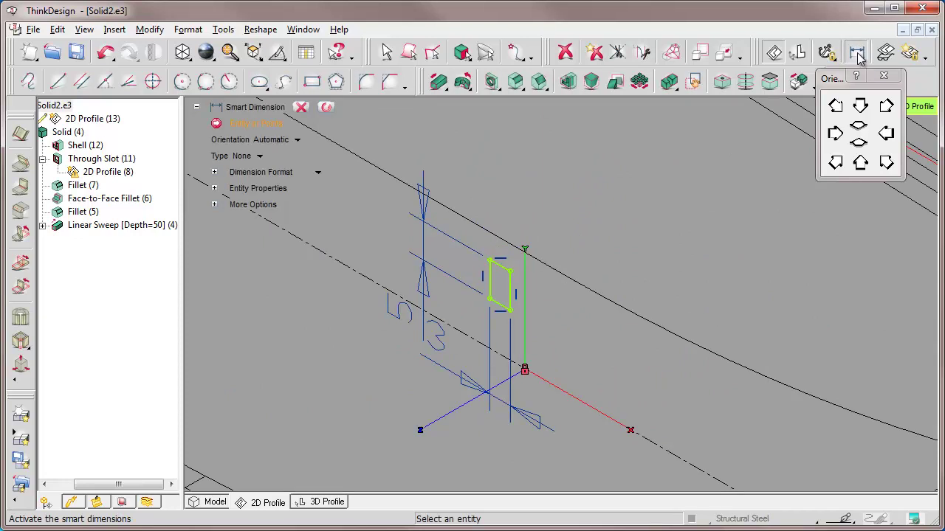
click(510, 307)
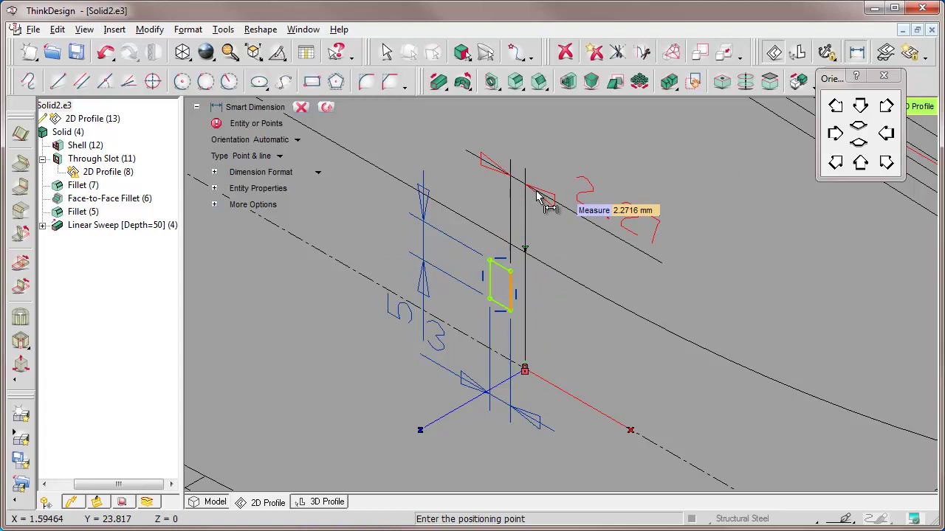
click(537, 198)
click(301, 107)
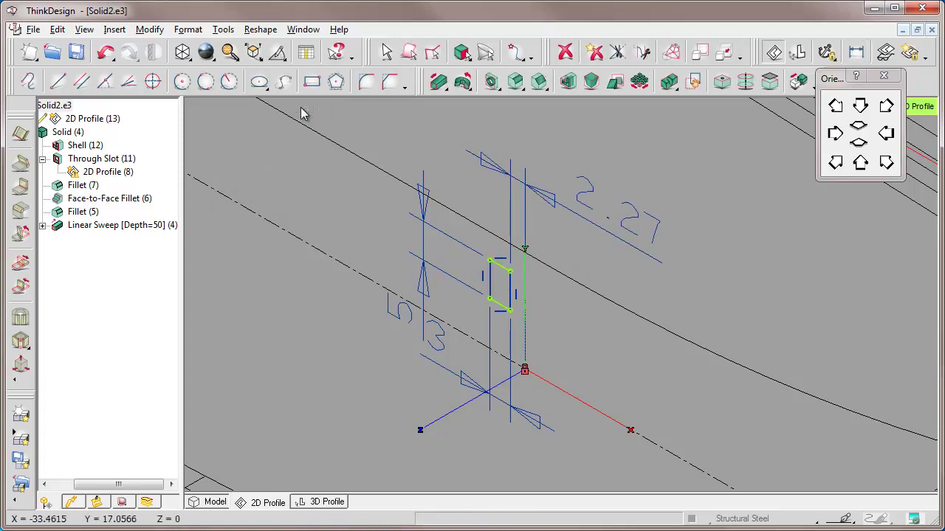
Change the rectangle's 2.27 offset dimension to 7 mm and return to shaded display with edges
right_click(496, 169)
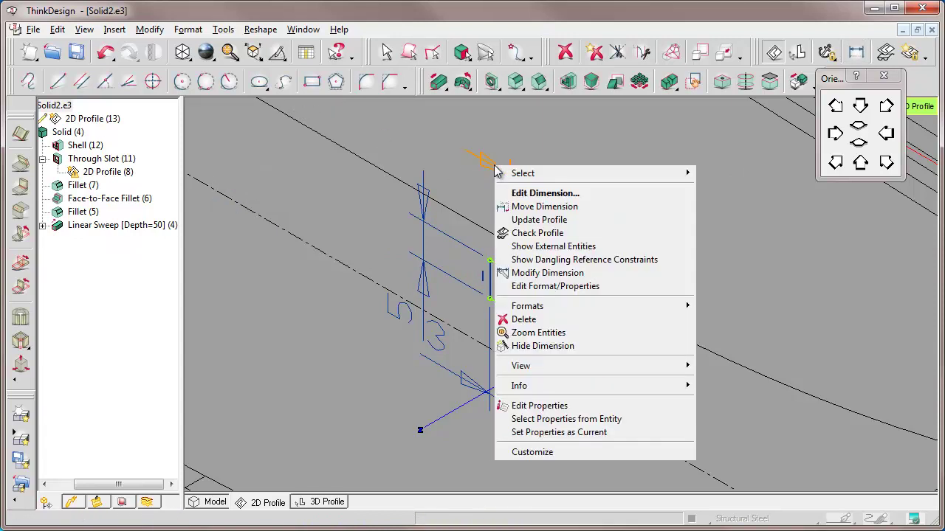
click(545, 193)
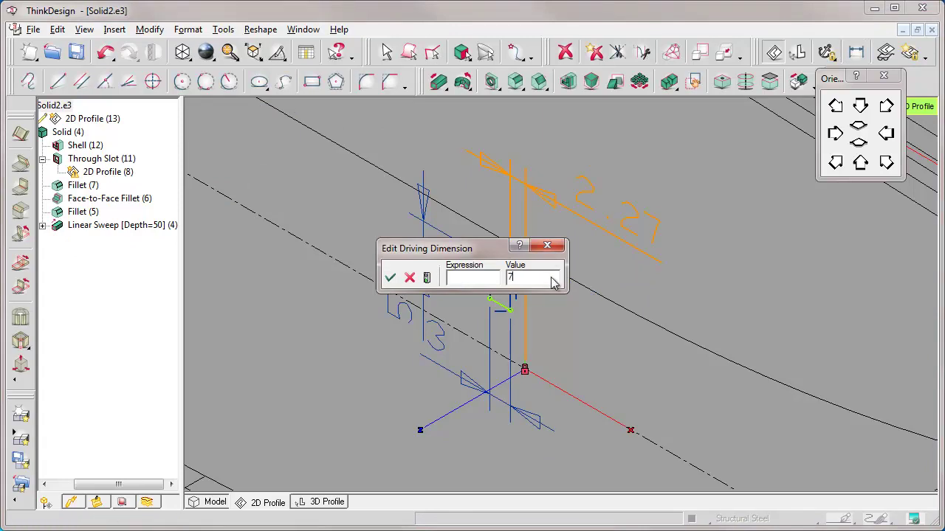
text(7)
click(428, 279)
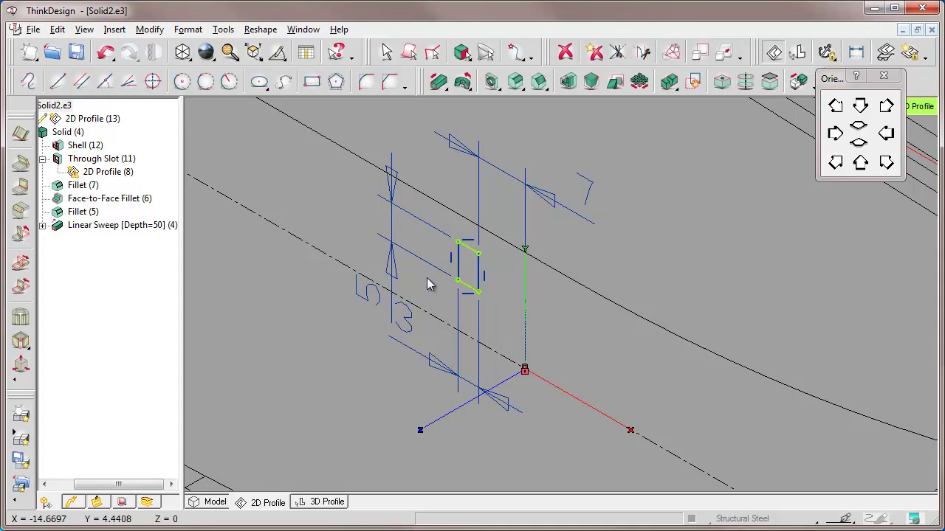
drag(182, 52, 215, 133)
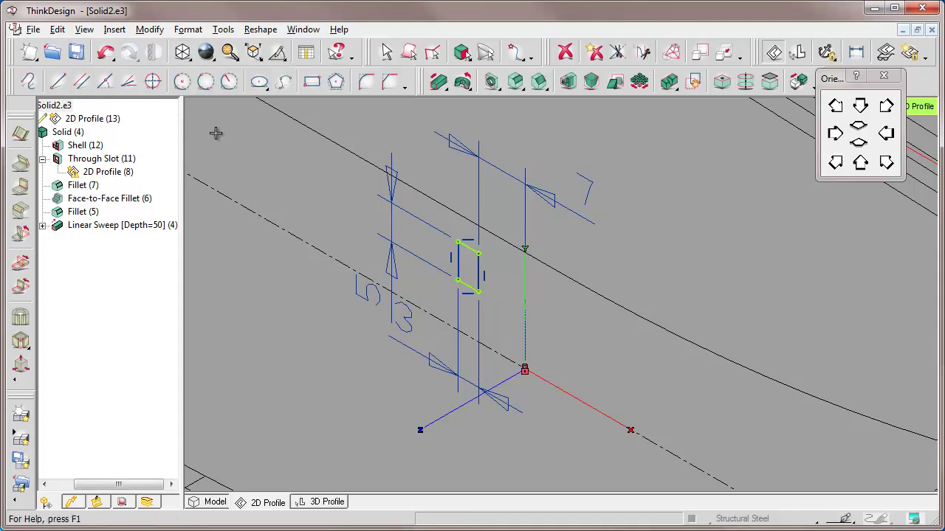
Make the slot rectangle's edge collinear with the sketch's vertical line
click(884, 77)
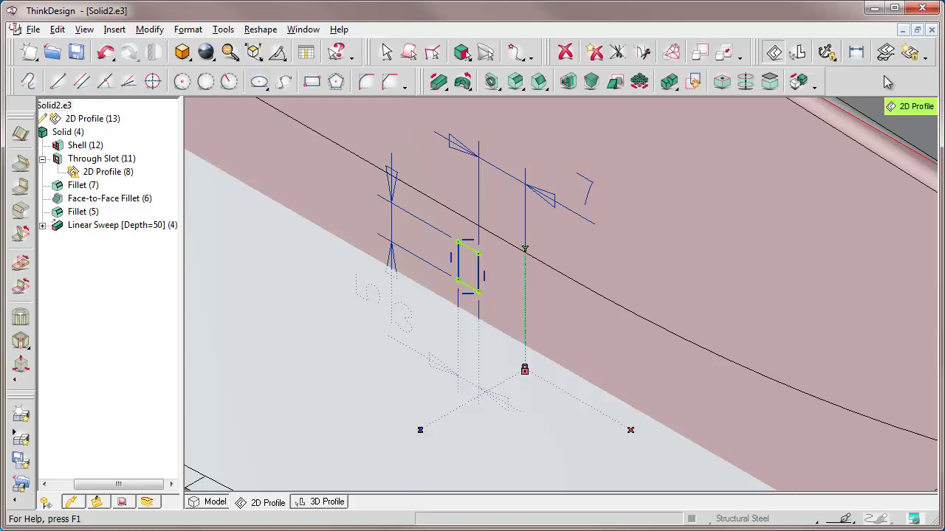
click(828, 56)
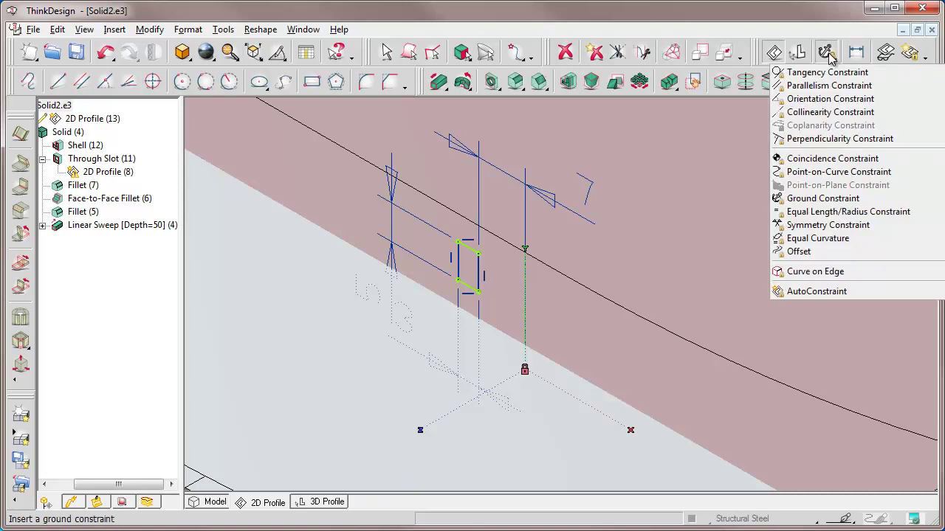
click(828, 113)
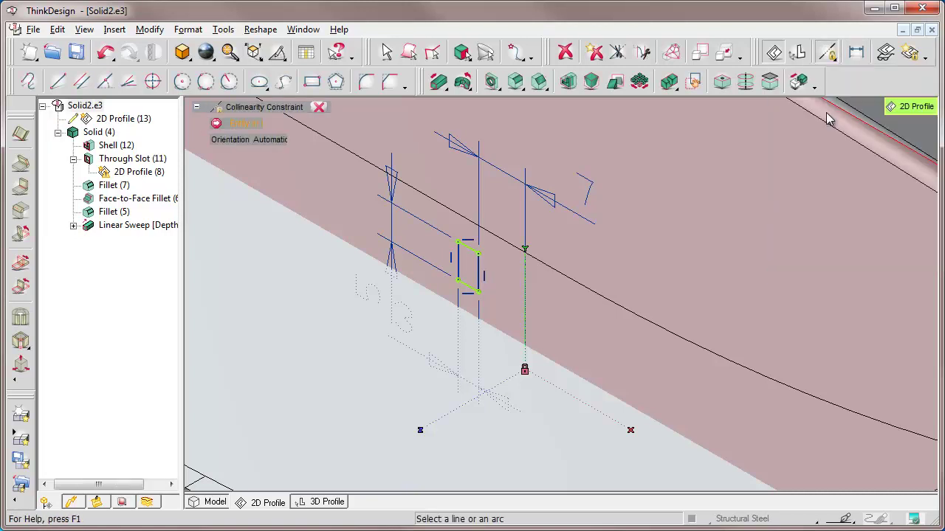
click(469, 292)
click(424, 254)
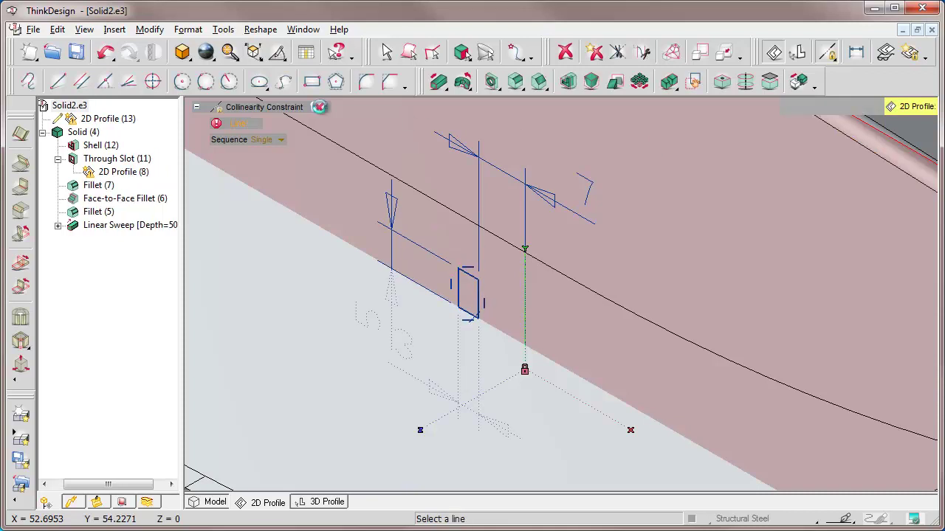
Close the sketch, return to the Model, and fit the whole tray in view
click(253, 52)
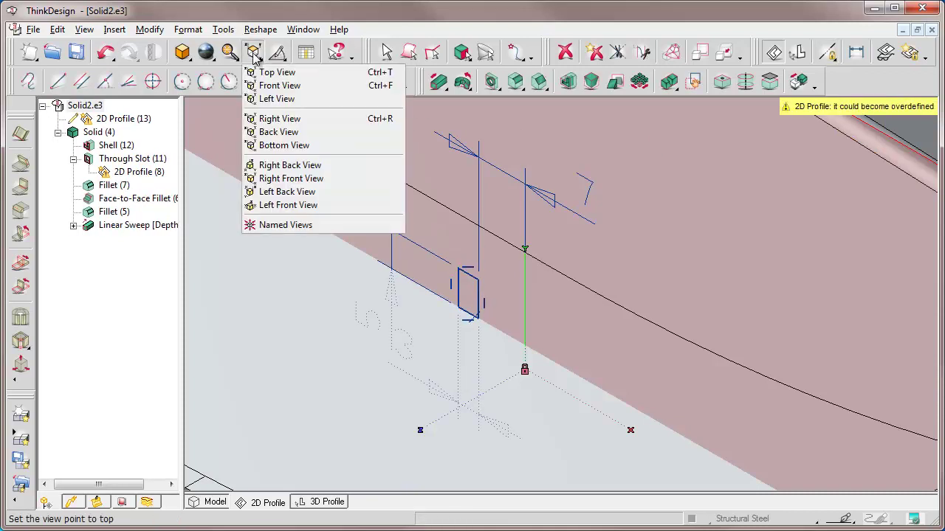
click(278, 223)
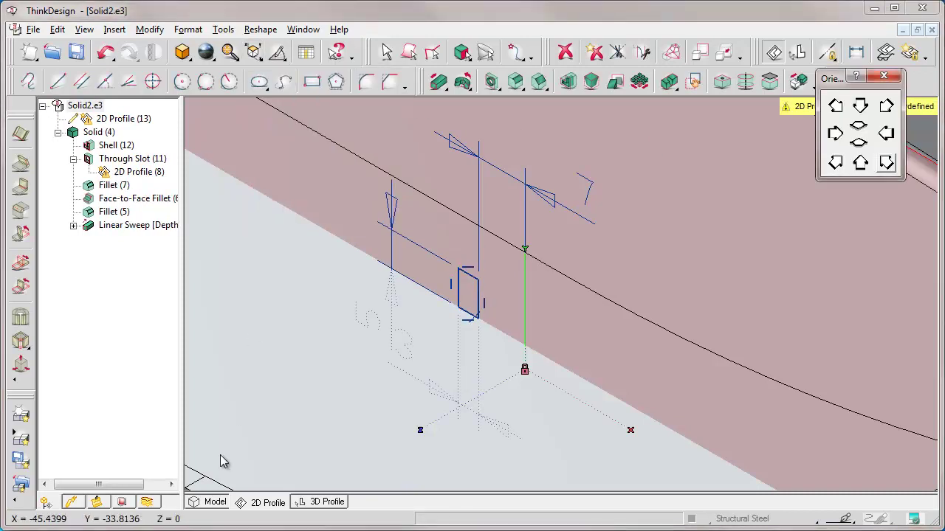
click(213, 503)
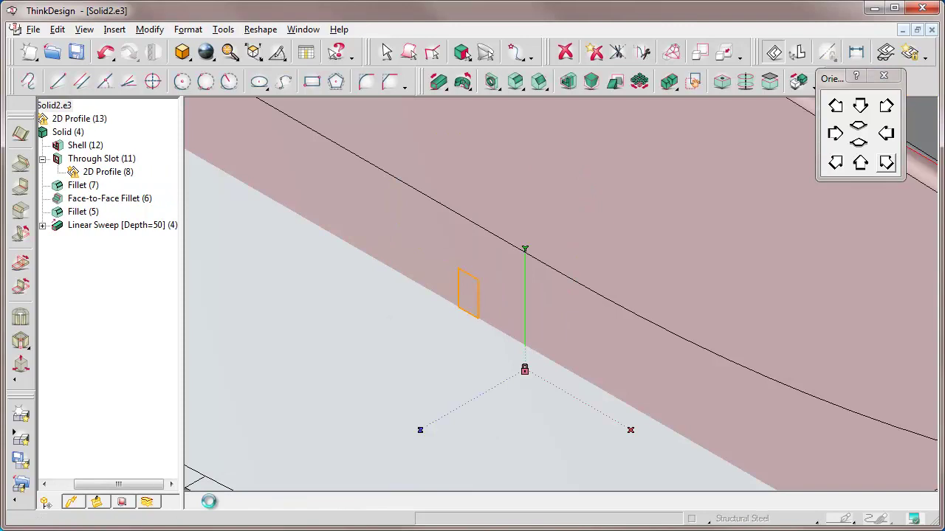
click(230, 52)
In Options/Properties, set Reference Systems > Appearance Planes to None
click(224, 30)
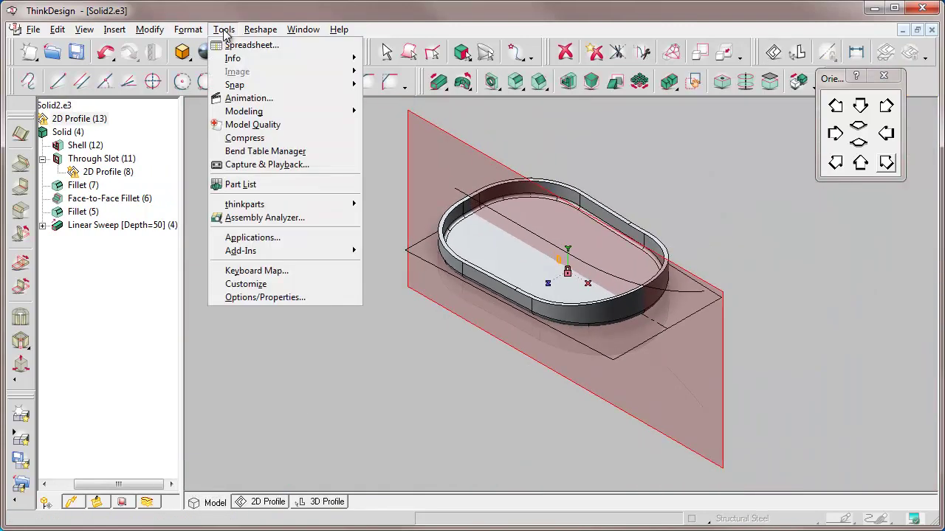
click(263, 296)
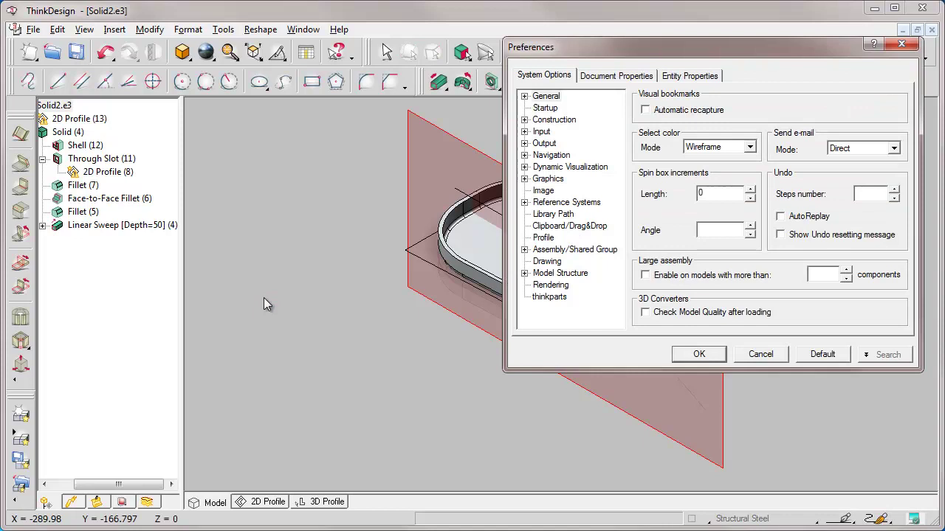
drag(568, 51, 157, 125)
click(114, 277)
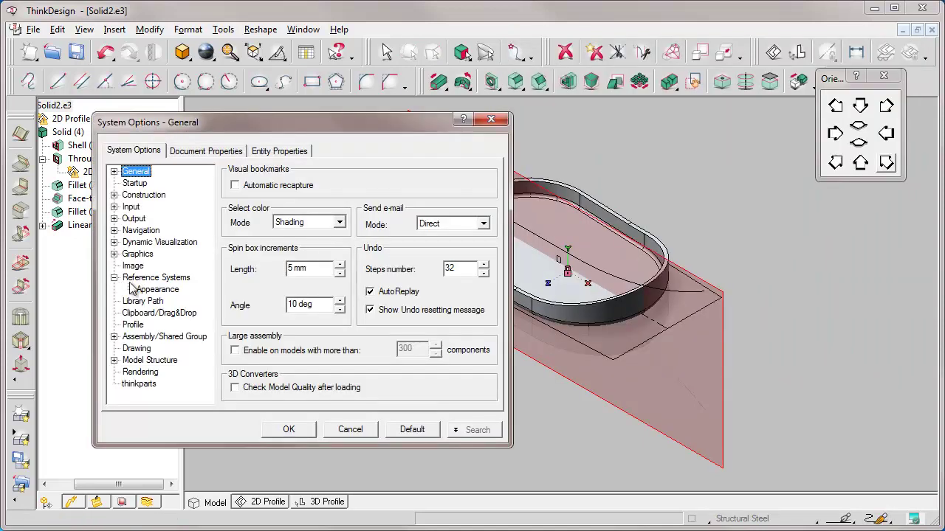
click(156, 291)
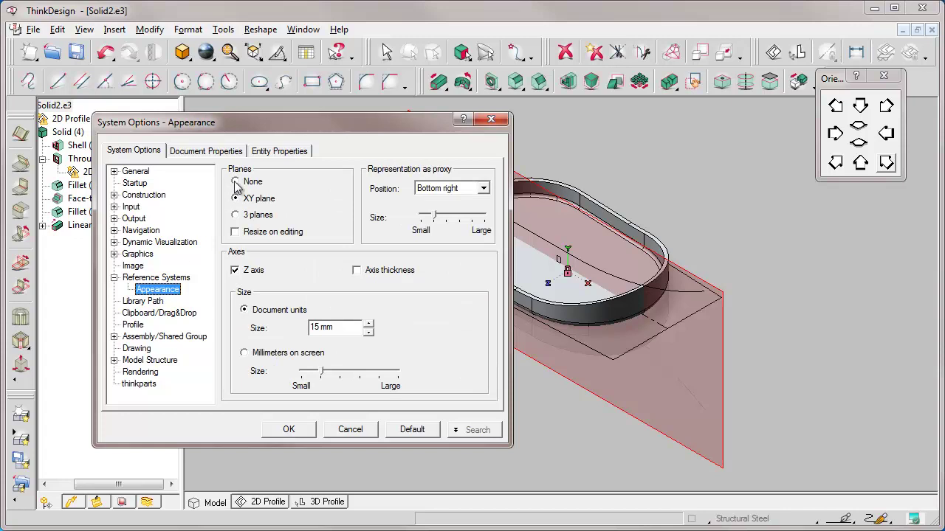
click(235, 182)
click(288, 429)
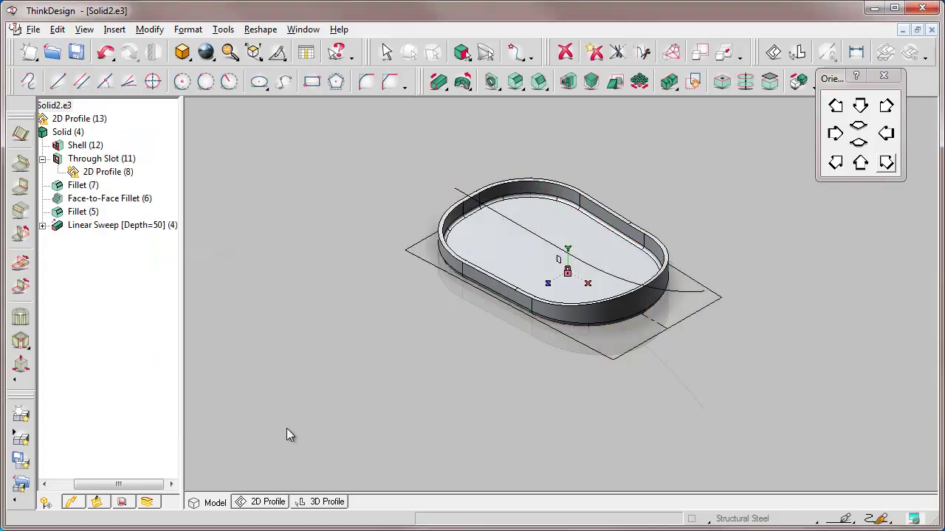
Protrude the small rectangle From-To between the two opposite inner walls to form the rib
click(230, 54)
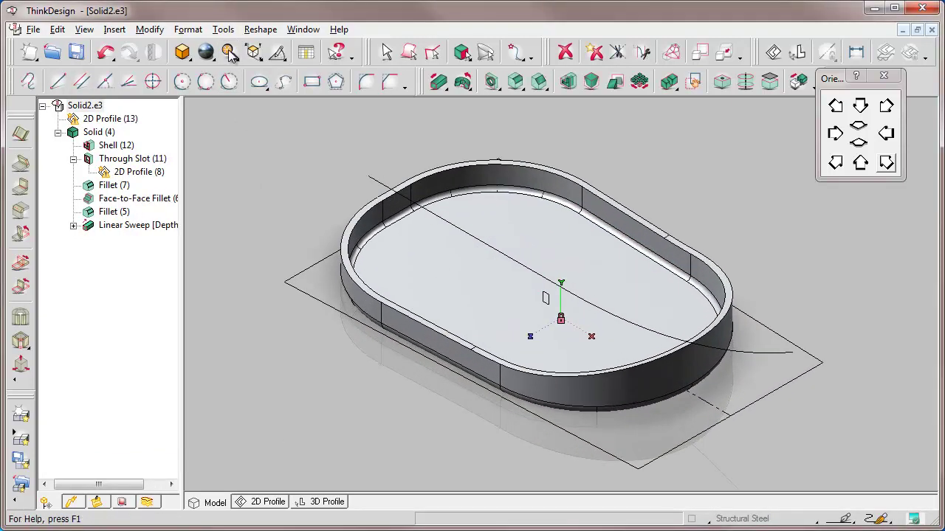
click(438, 81)
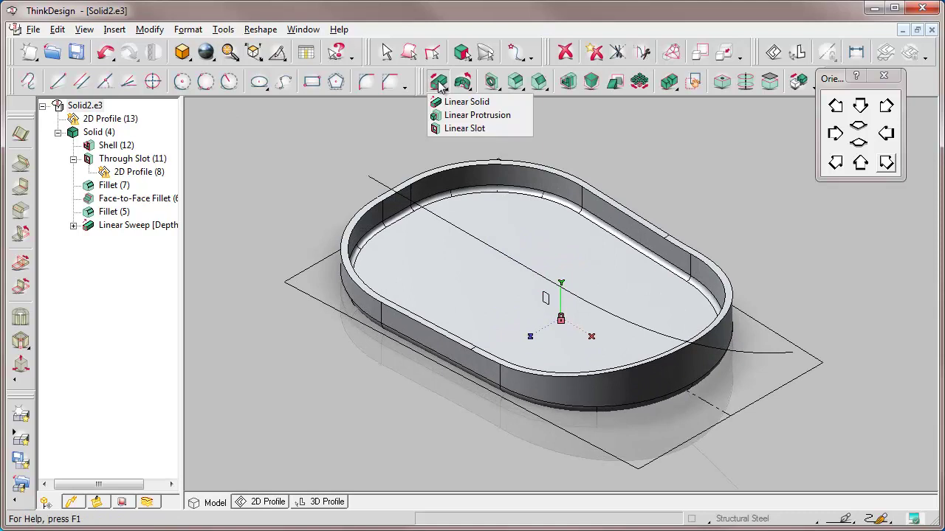
click(464, 112)
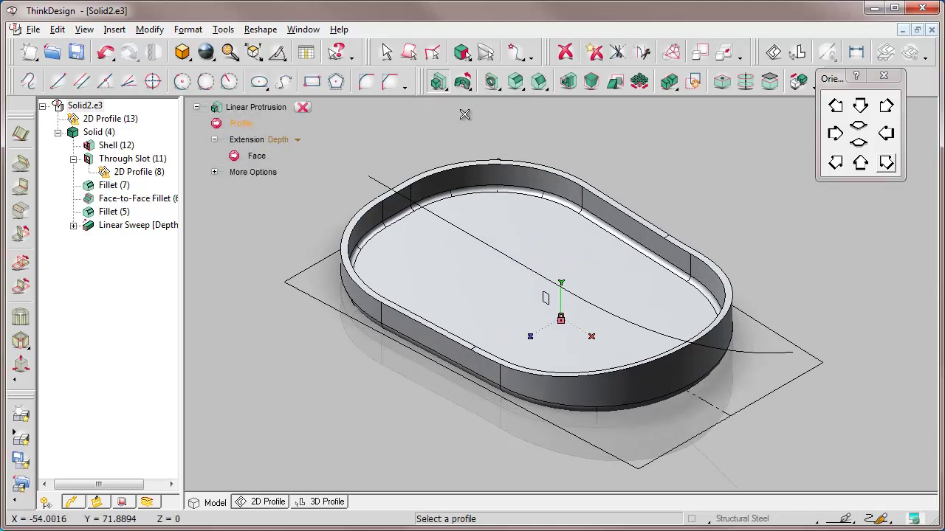
click(546, 298)
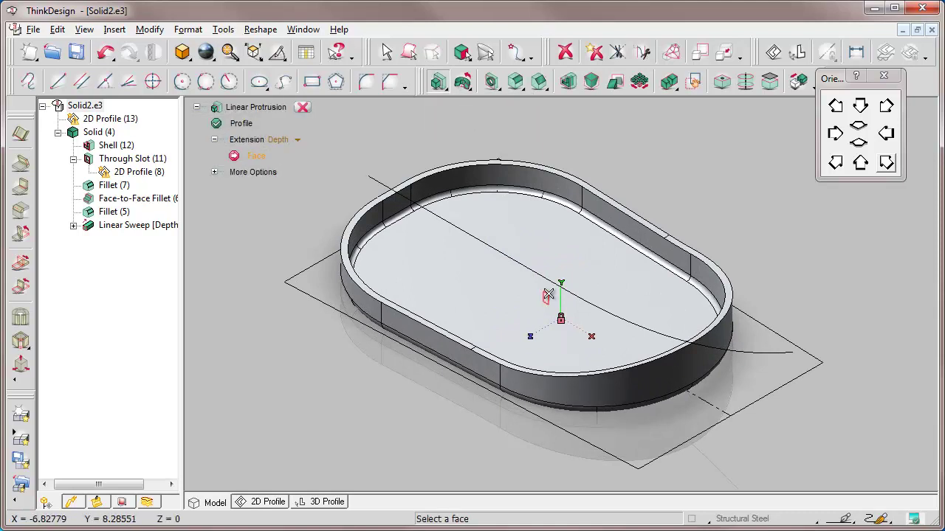
click(297, 140)
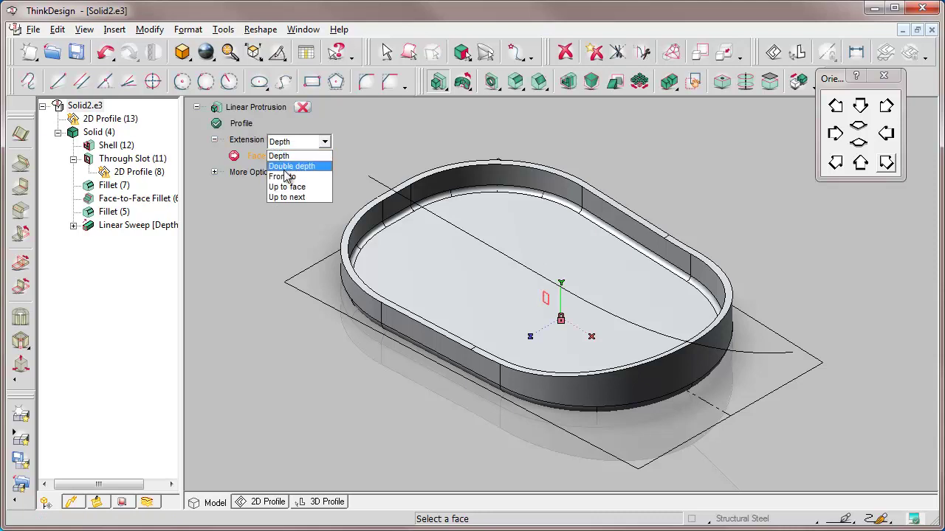
click(282, 177)
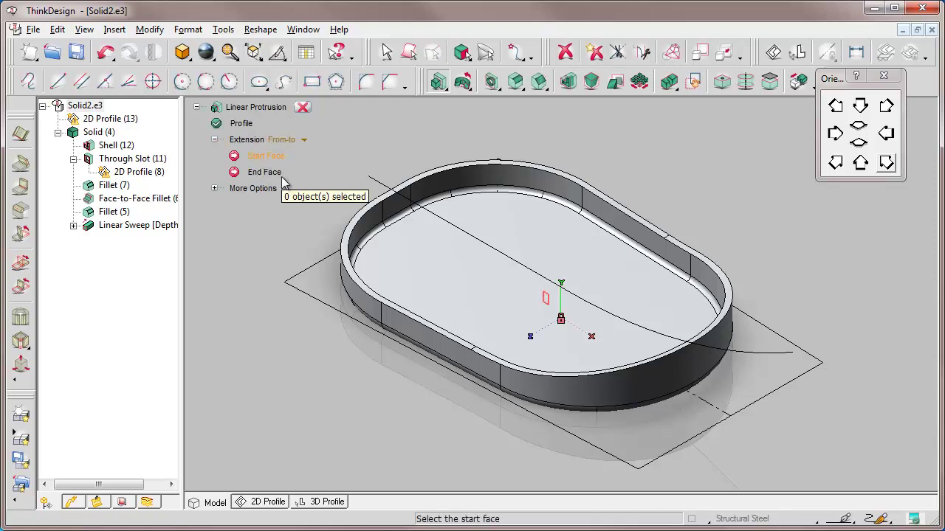
click(642, 225)
click(886, 106)
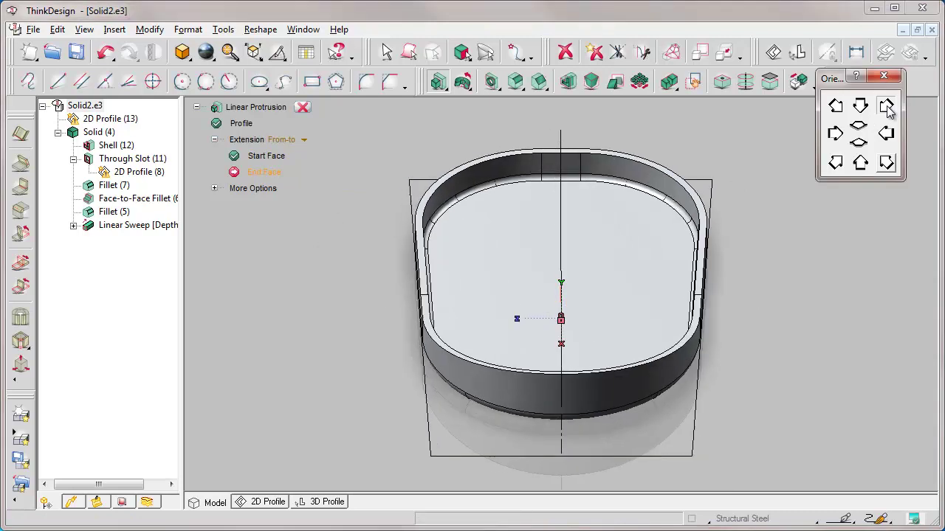
click(465, 251)
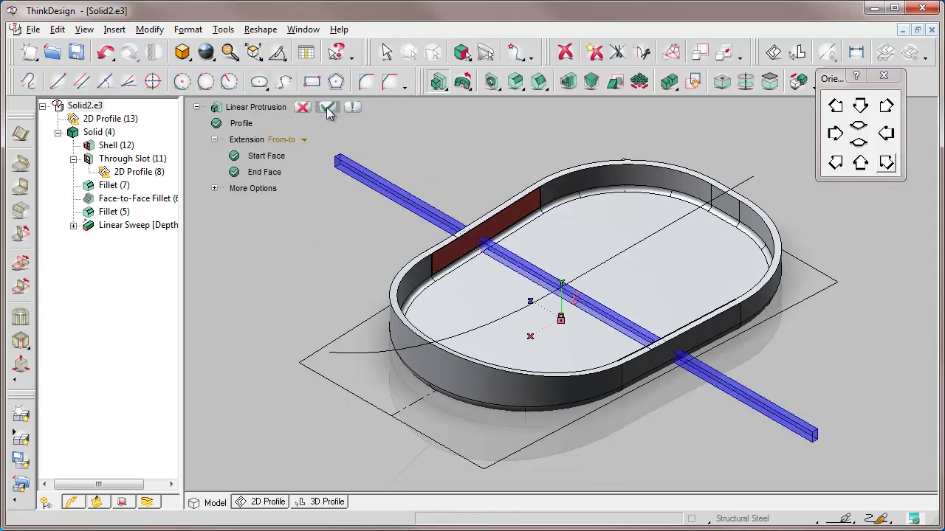
click(327, 107)
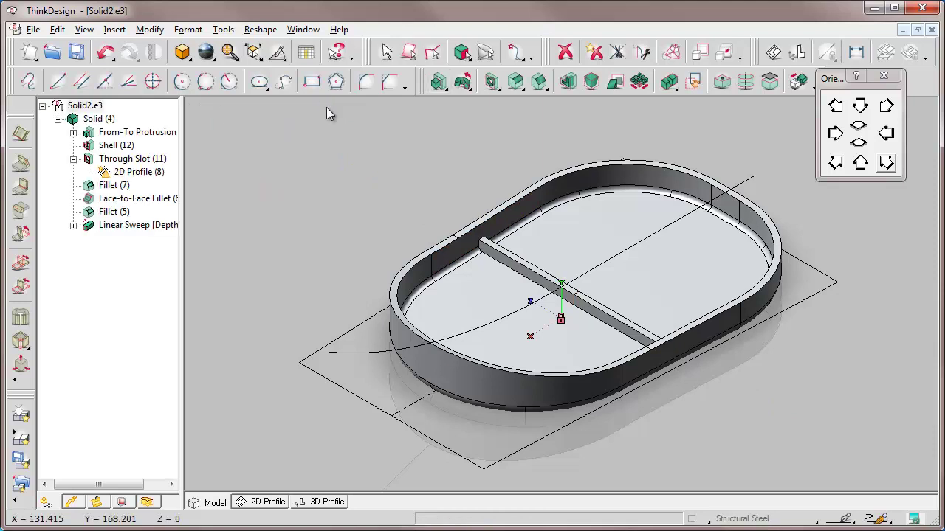
Apply a 5 deg draft to the rib's side face, using the rib's top face as reference
key(ctrl+w)
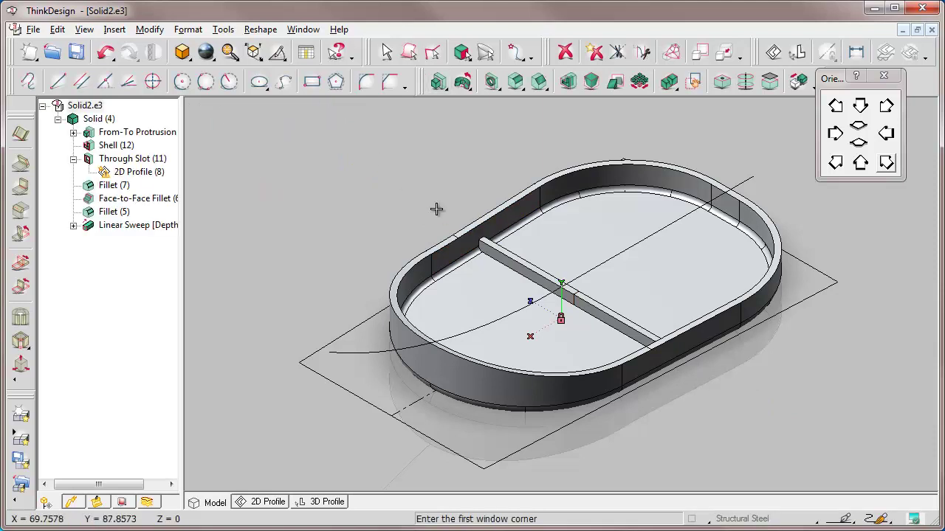
click(436, 209)
click(509, 268)
click(510, 267)
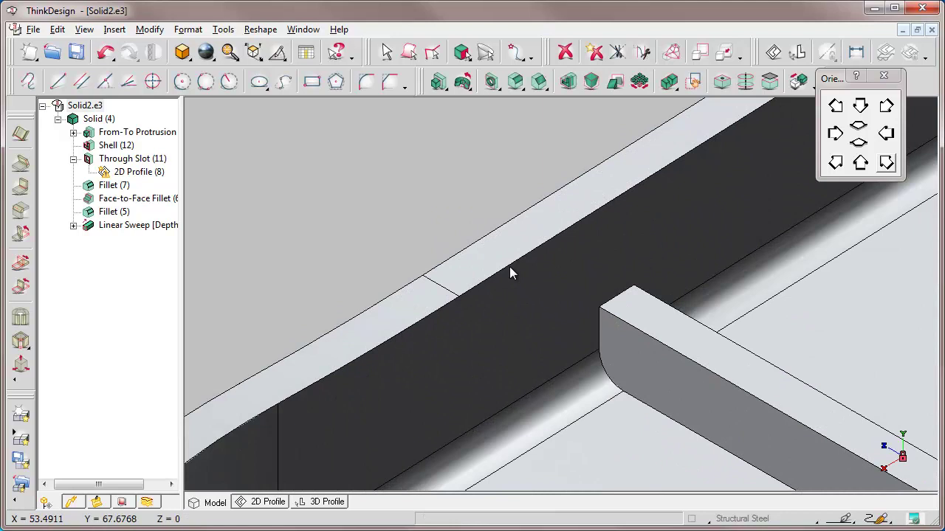
click(591, 82)
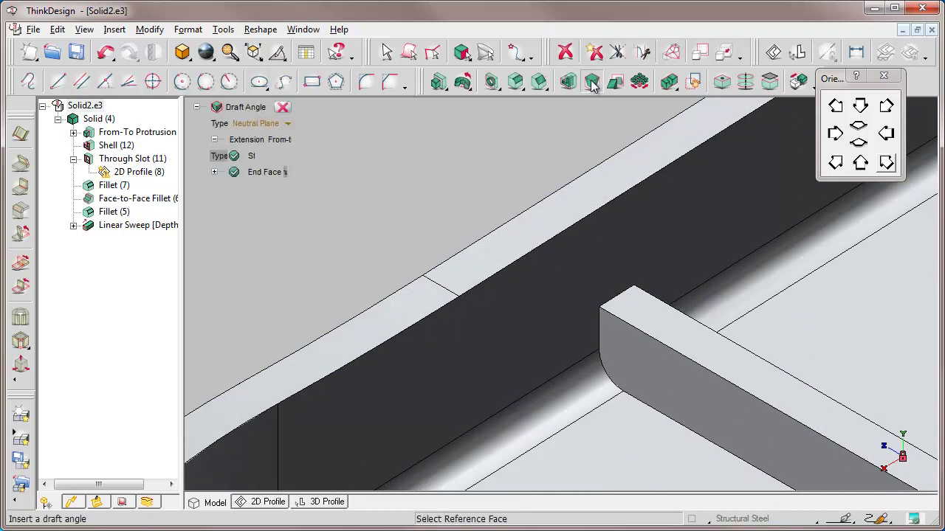
click(667, 329)
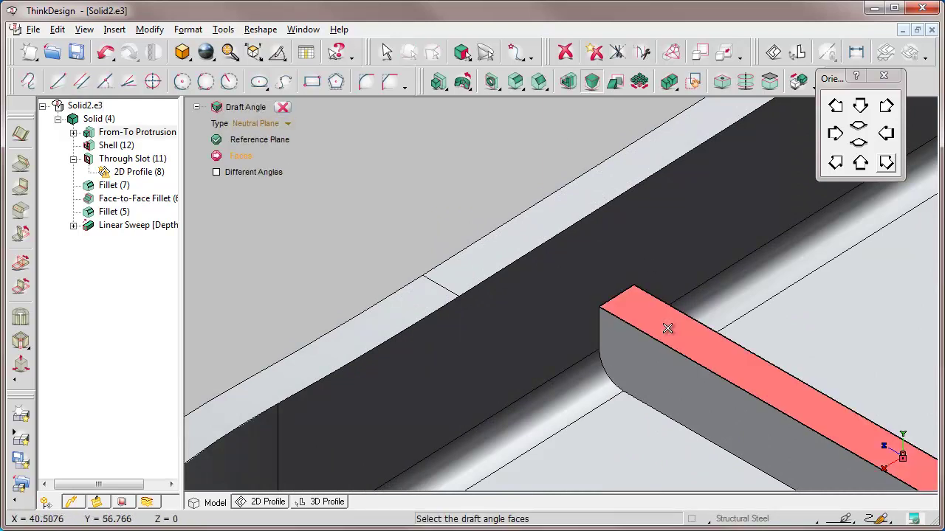
click(643, 368)
click(886, 162)
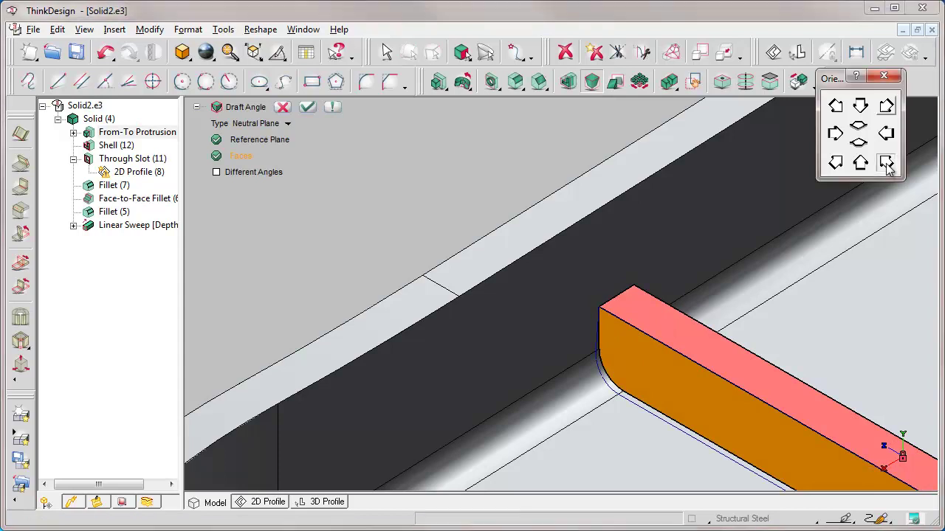
click(834, 162)
click(836, 164)
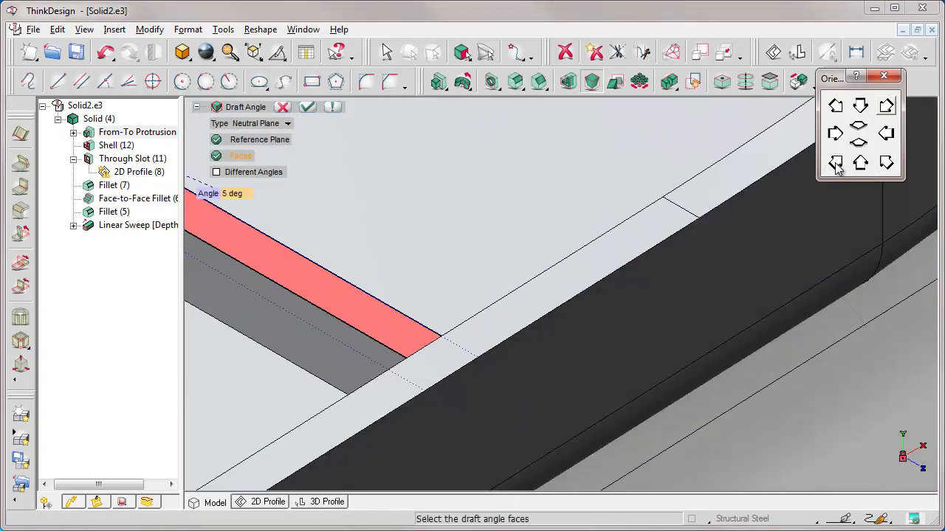
click(307, 107)
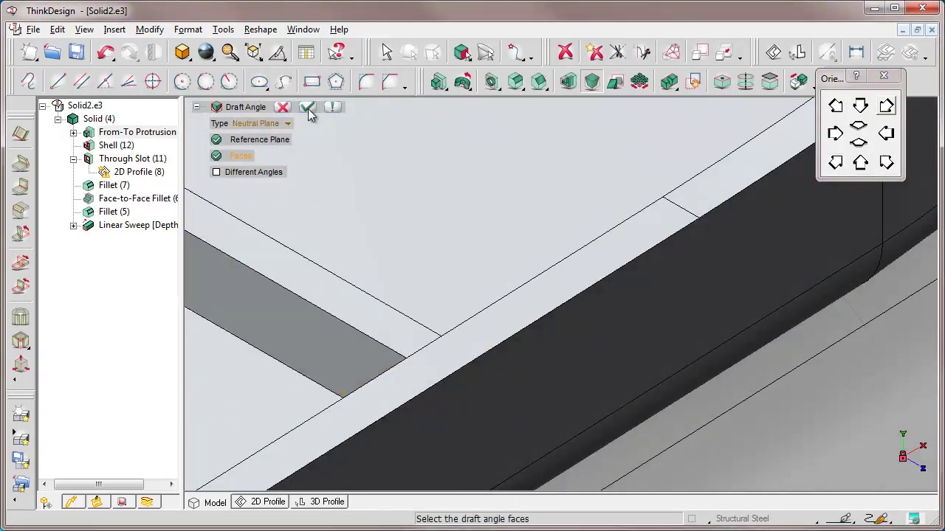
click(230, 53)
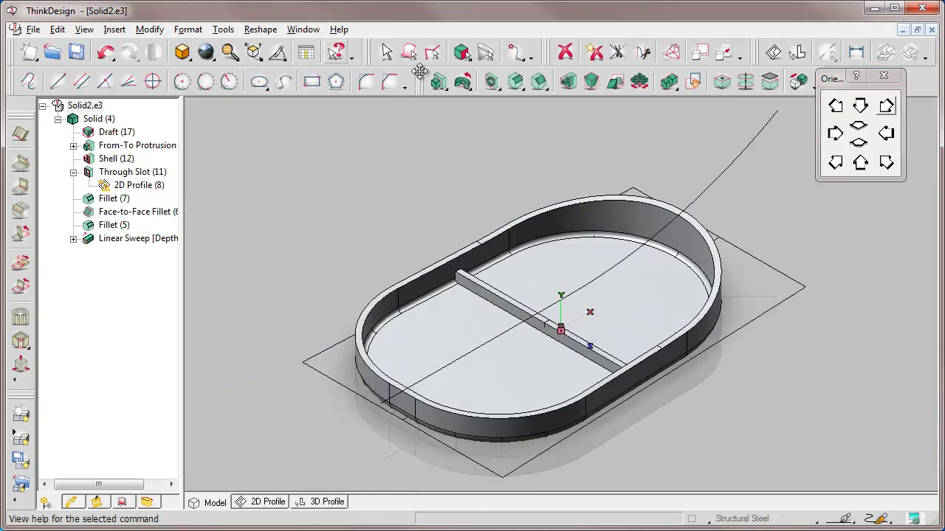
Round the rib's top and base edges with 1 mm fillets
click(515, 81)
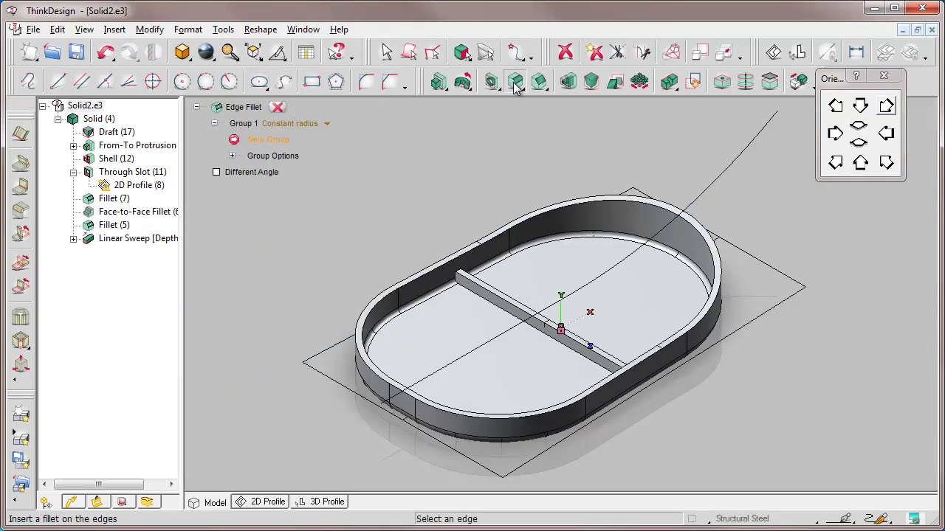
click(430, 237)
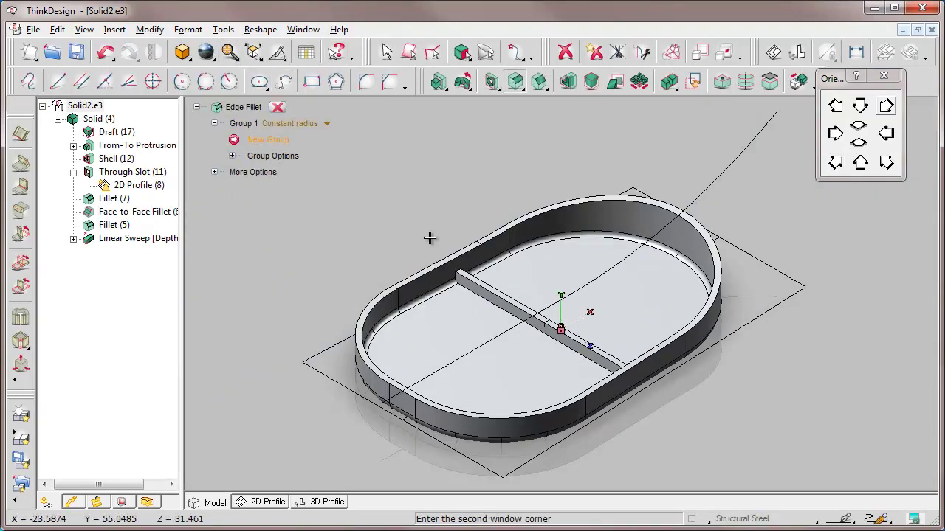
click(656, 379)
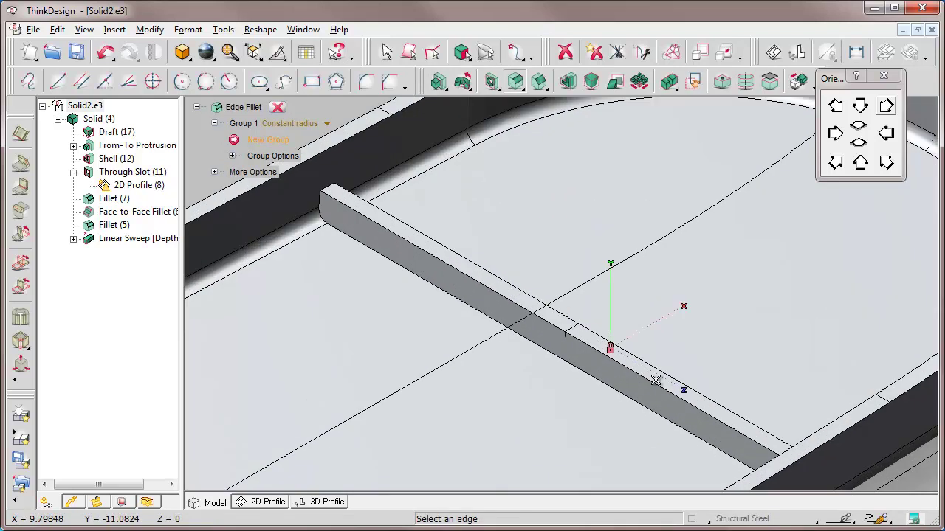
click(634, 372)
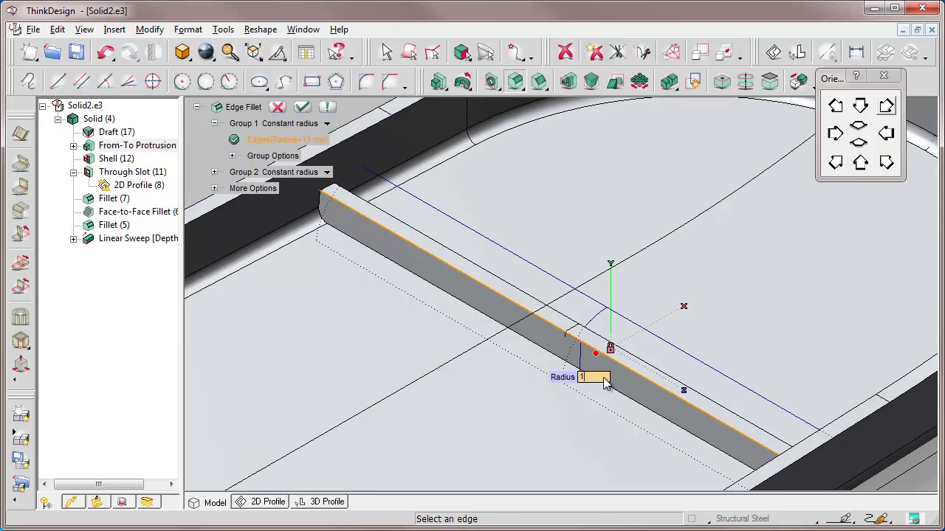
text(1)
key(Return)
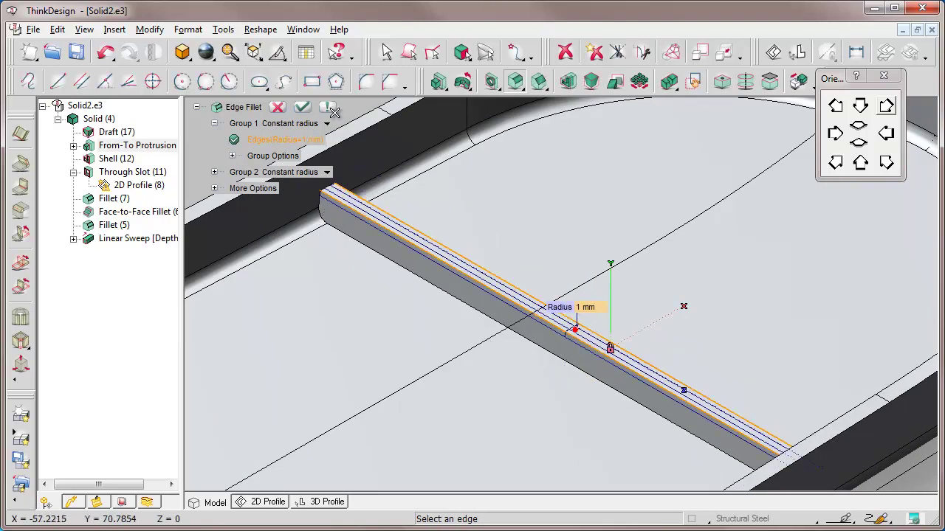
key(Return)
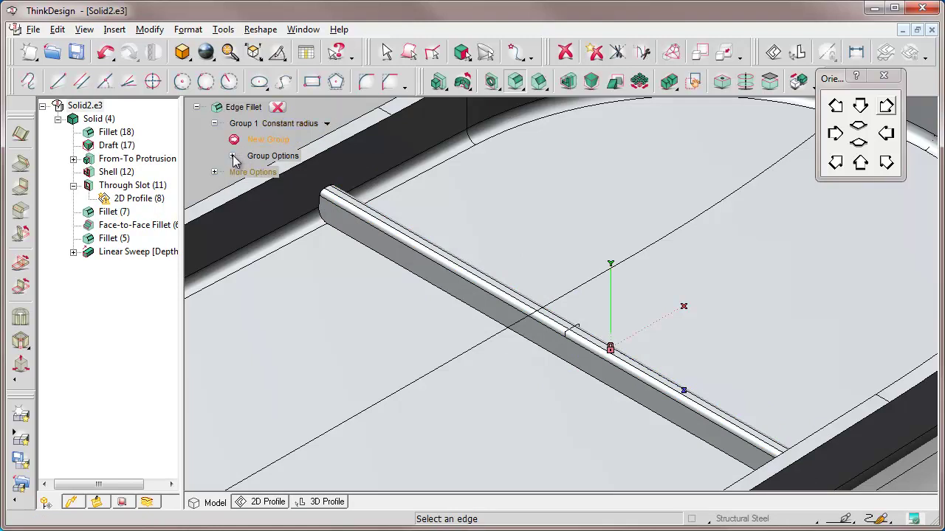
click(232, 155)
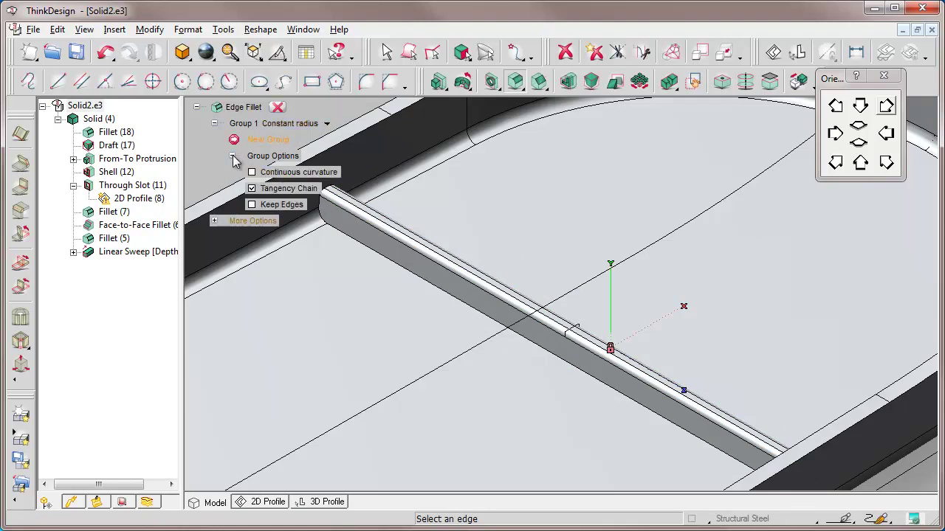
click(381, 255)
click(300, 109)
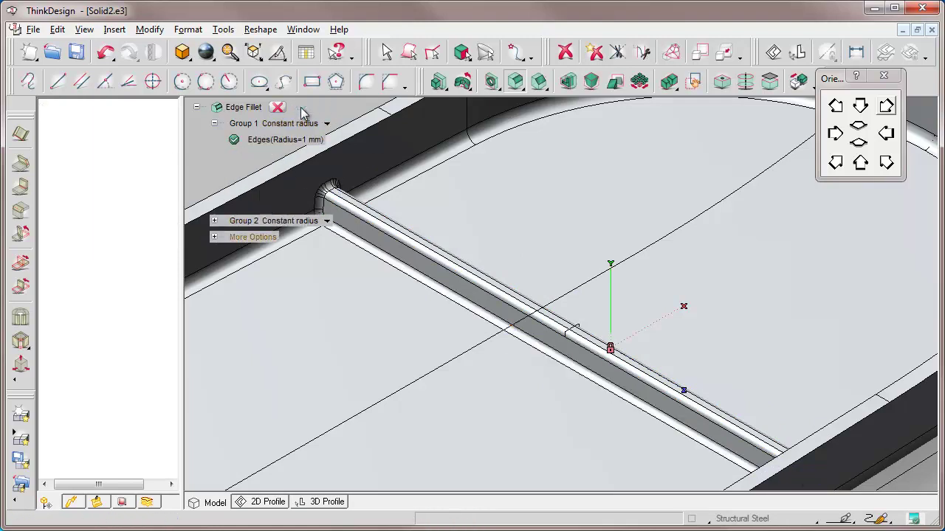
Check the tray from top and isometric views and save Solid2.e3
click(861, 107)
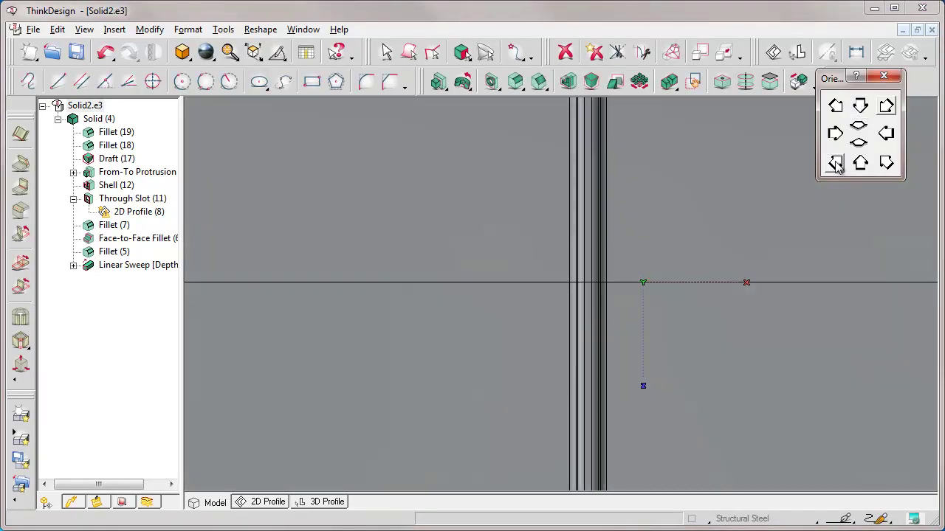
click(835, 164)
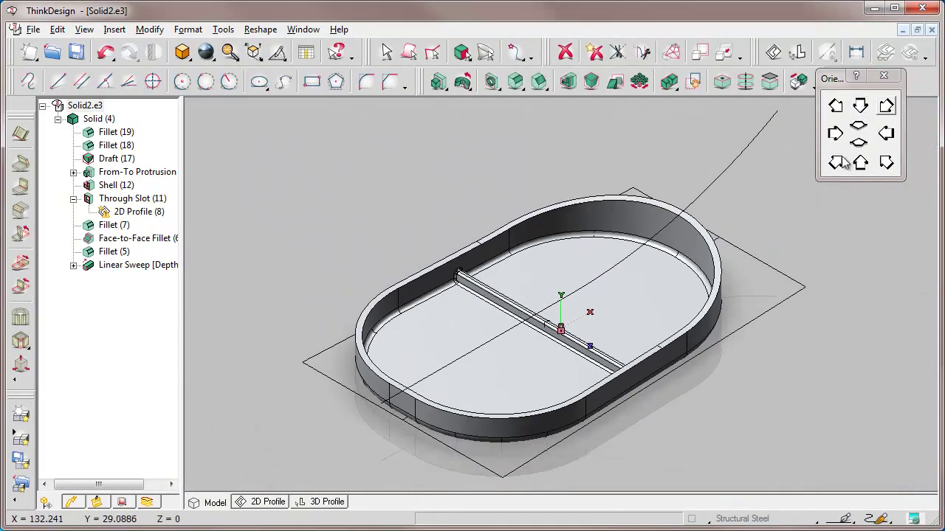
click(837, 163)
click(77, 53)
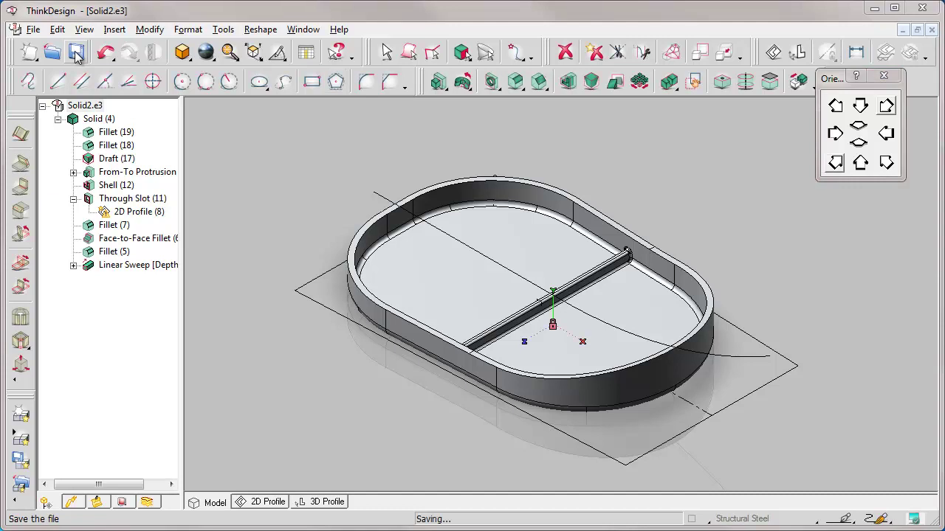
From a top view, place a work plane on the tray floor and start a new 2D profile
click(861, 165)
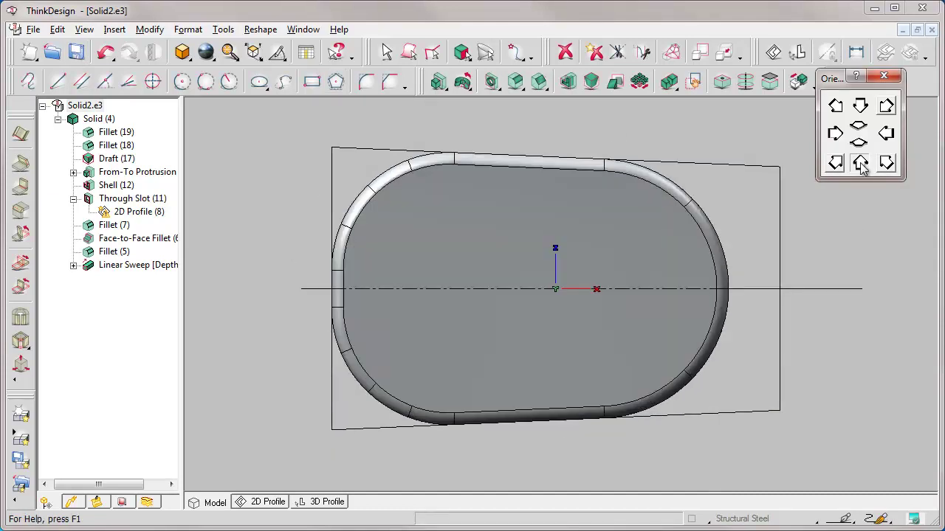
right_click(528, 266)
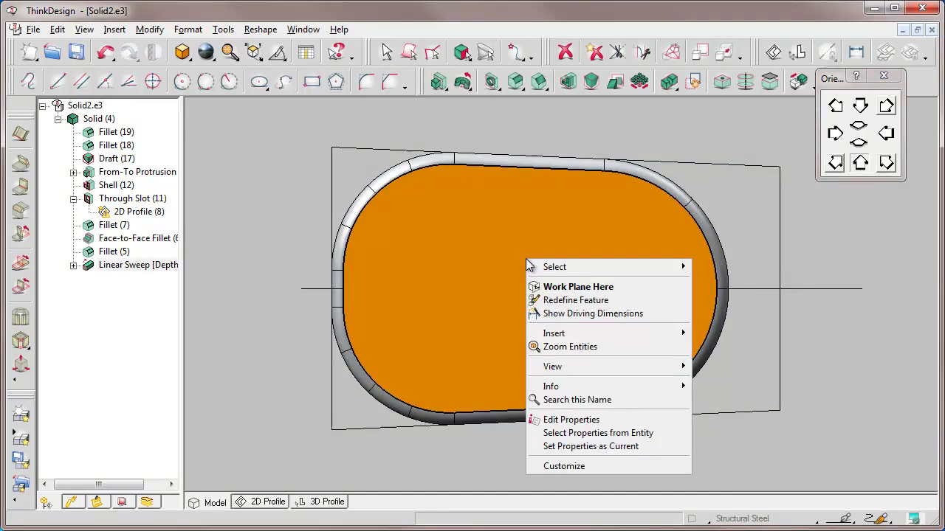
click(555, 287)
click(264, 506)
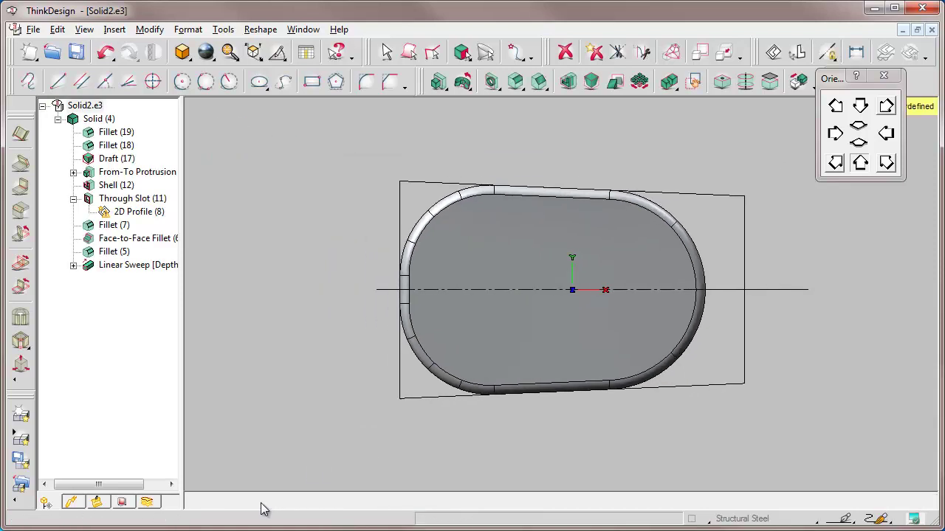
Draw a vertical line upward from the horizontal axis
click(58, 81)
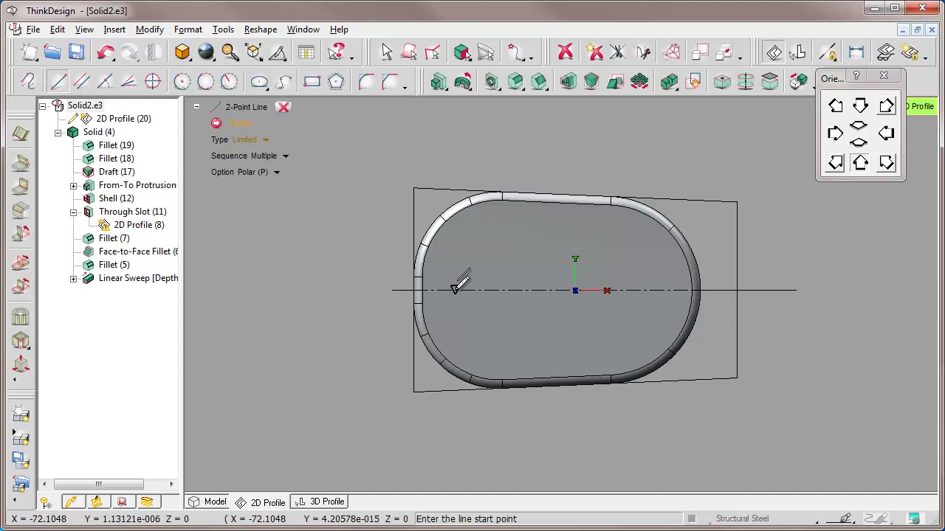
click(456, 289)
click(456, 164)
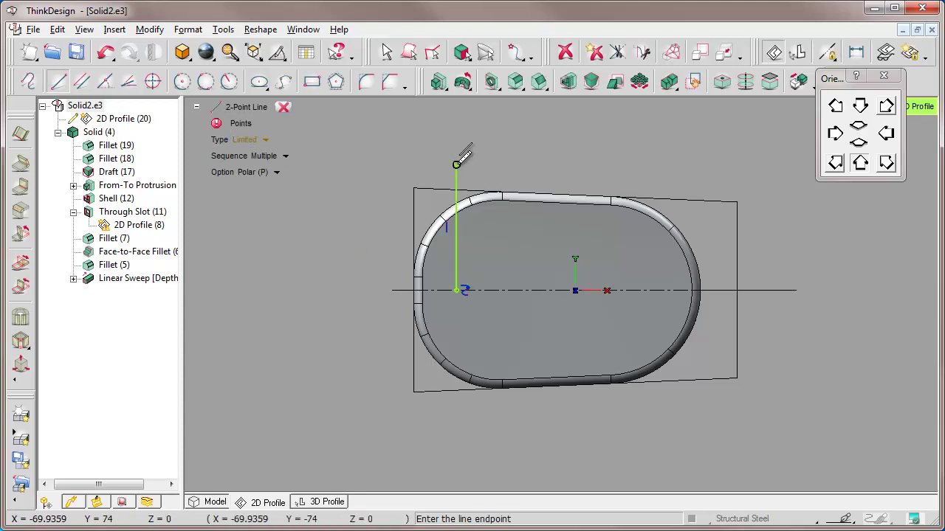
click(283, 107)
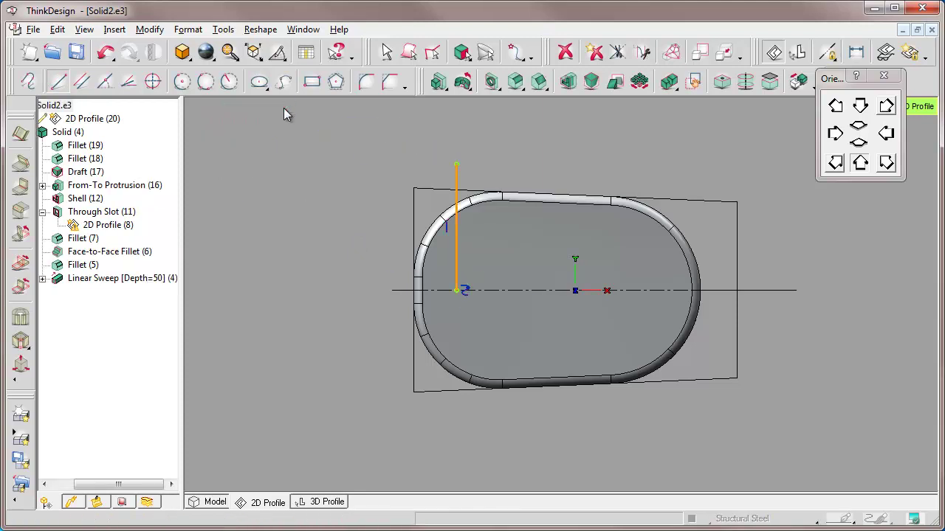
Dimension the vertical line 20 mm from the tray's left end and return to the 3D model
click(856, 51)
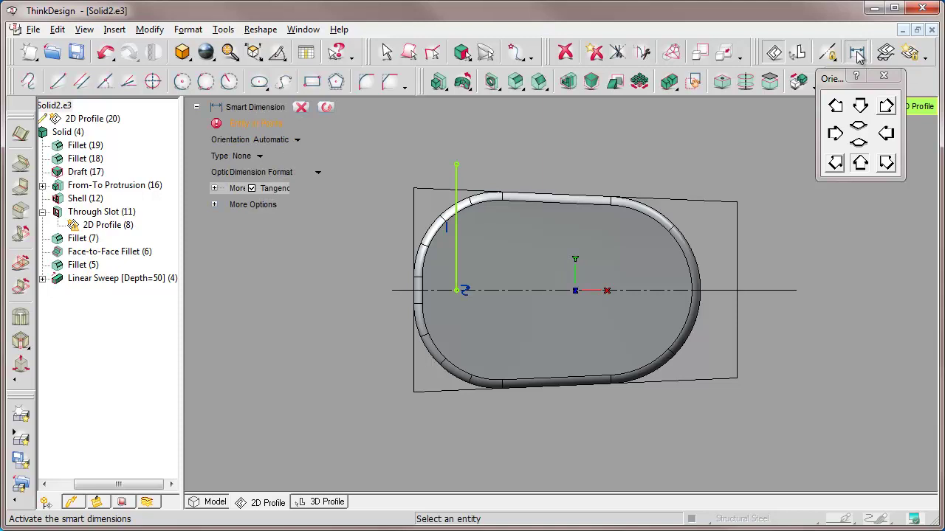
click(457, 238)
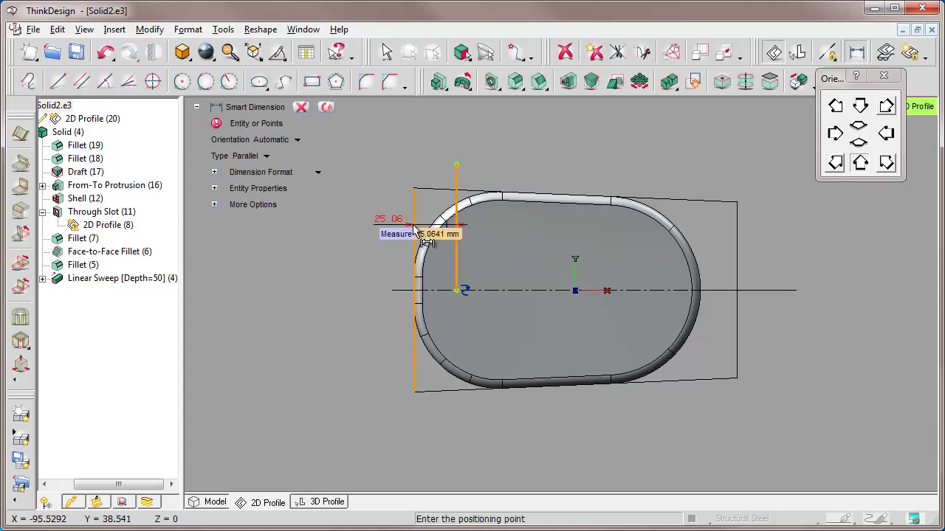
text(20)
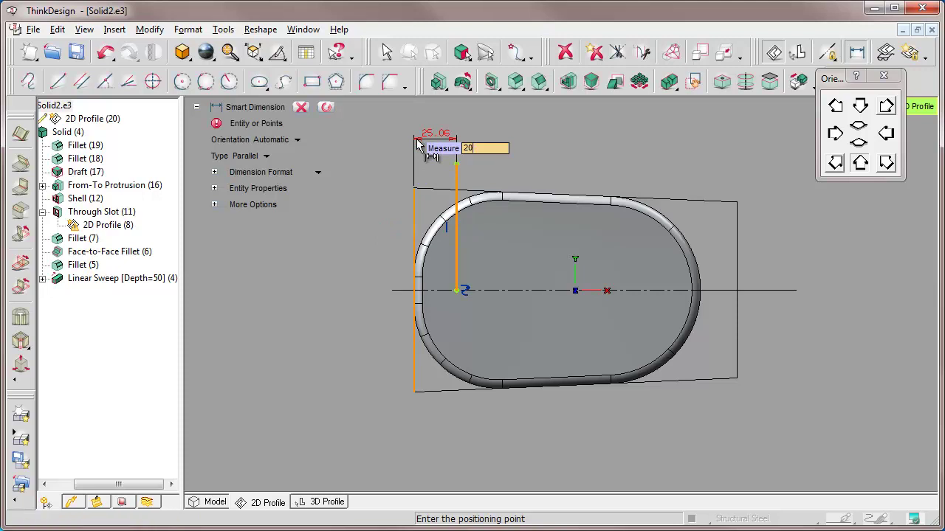
key(Return)
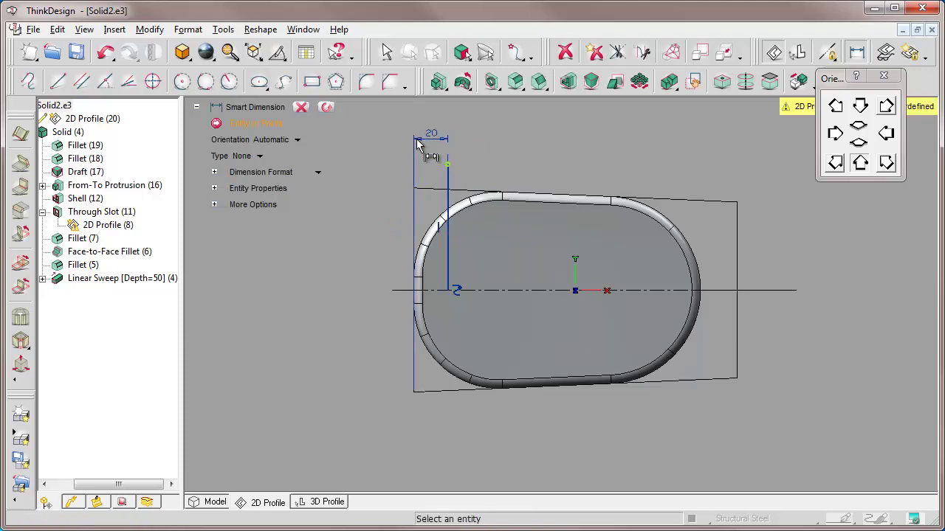
click(301, 108)
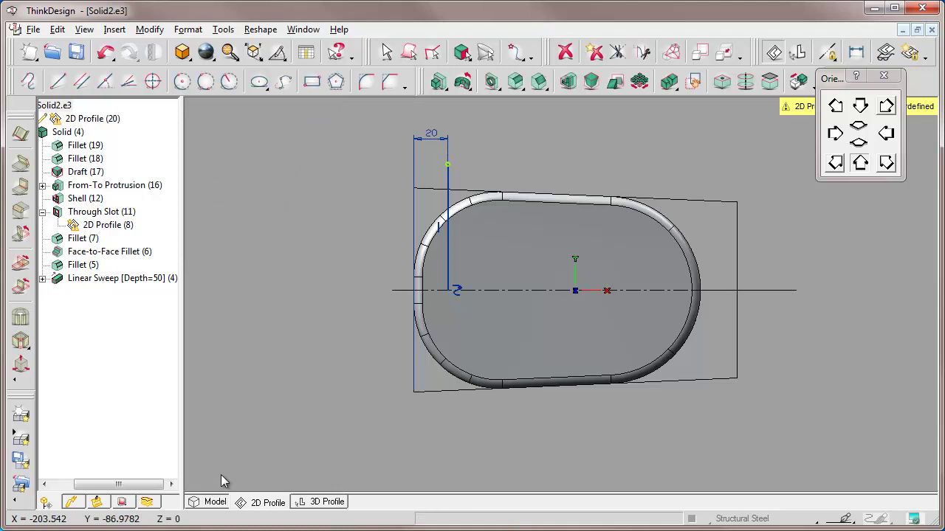
click(216, 506)
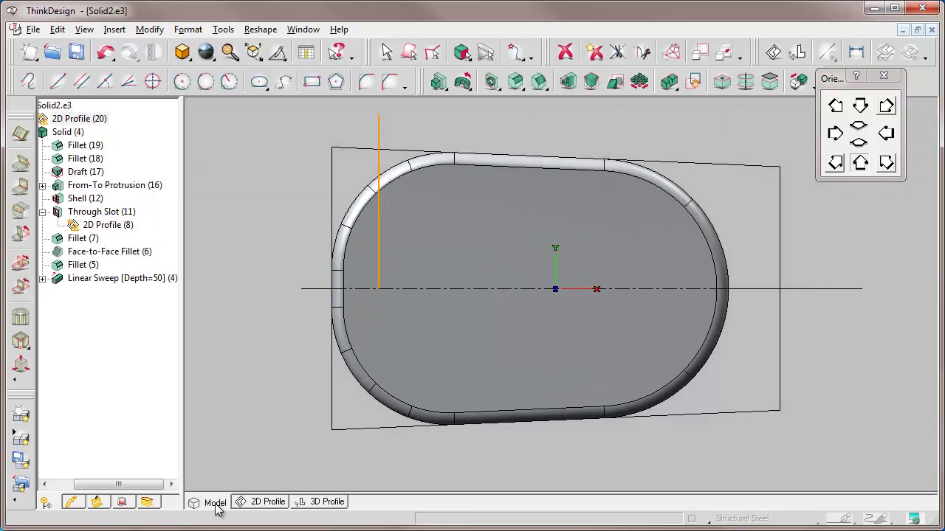
Start a linear solid from the vertical line with a 2 mm wall thickness
drag(439, 86, 456, 101)
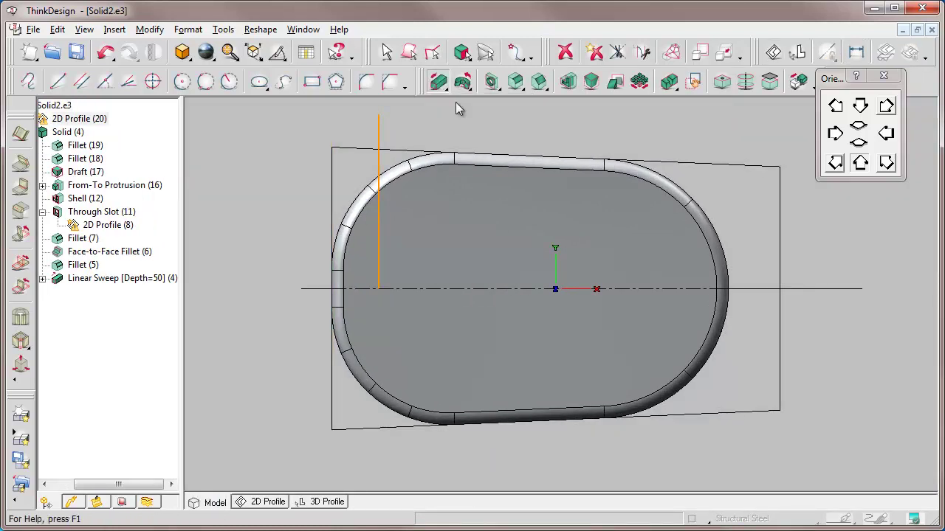
click(380, 200)
click(886, 164)
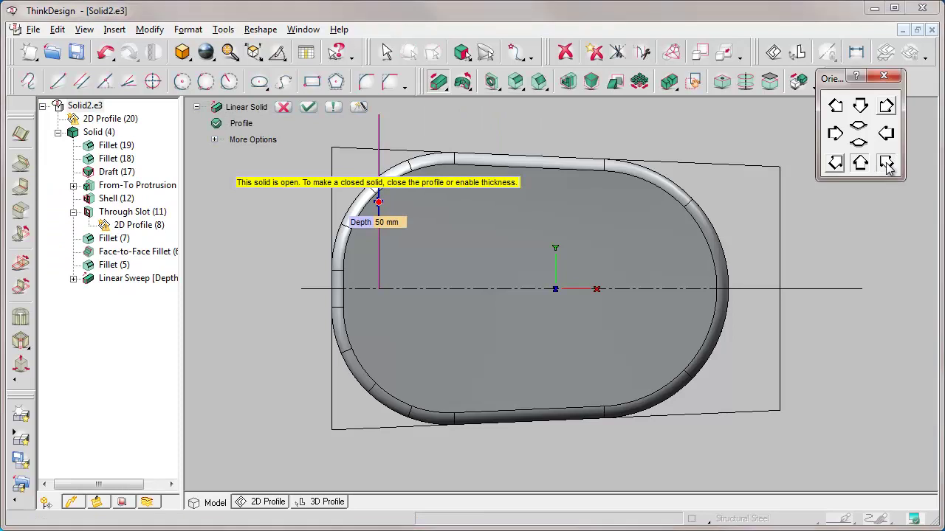
click(215, 140)
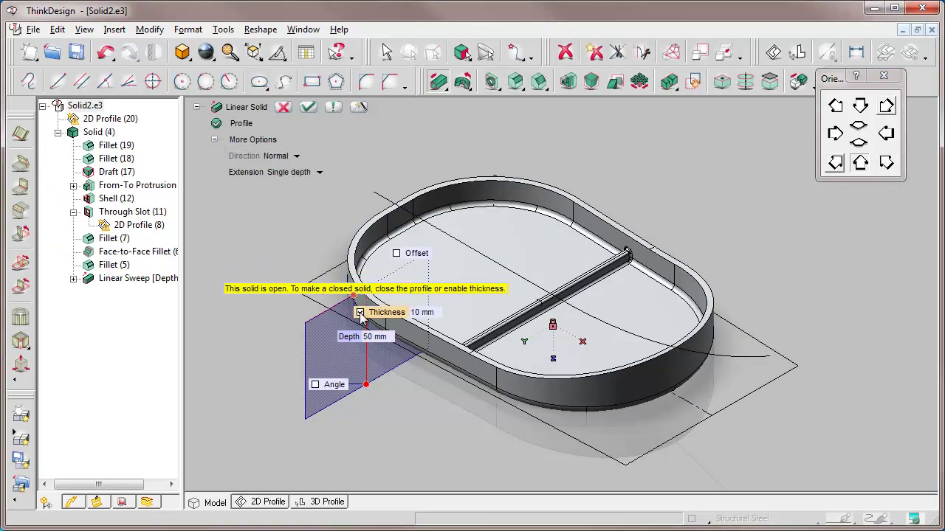
click(360, 313)
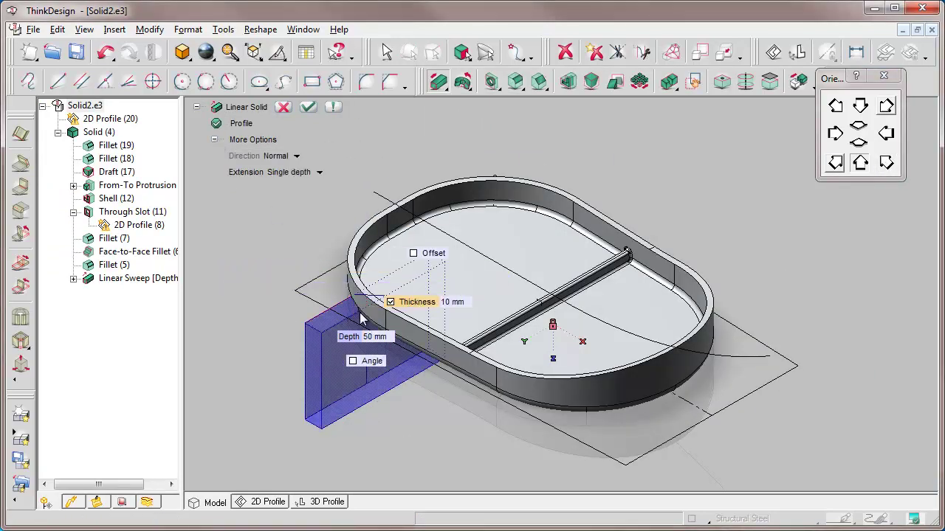
click(468, 307)
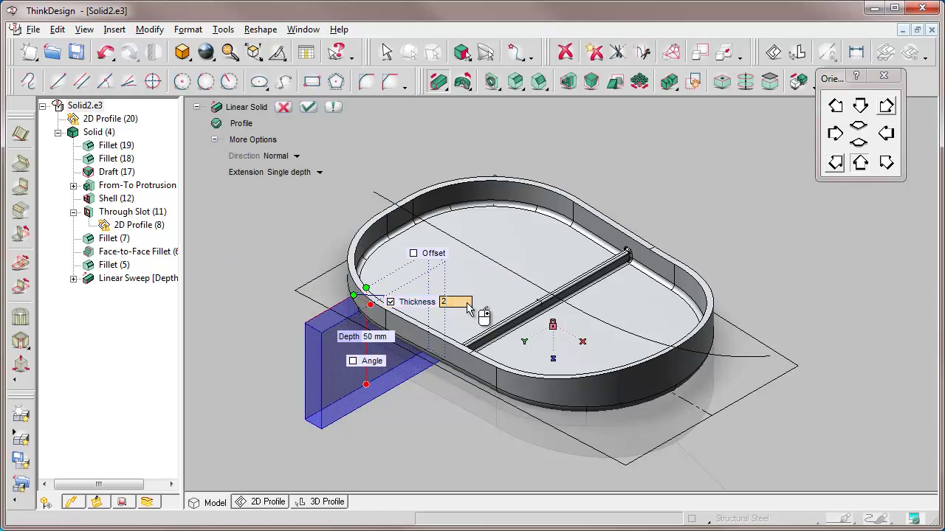
Extrude the wall upward 20 mm with a 2° draft angle and create the solid
right_click(353, 339)
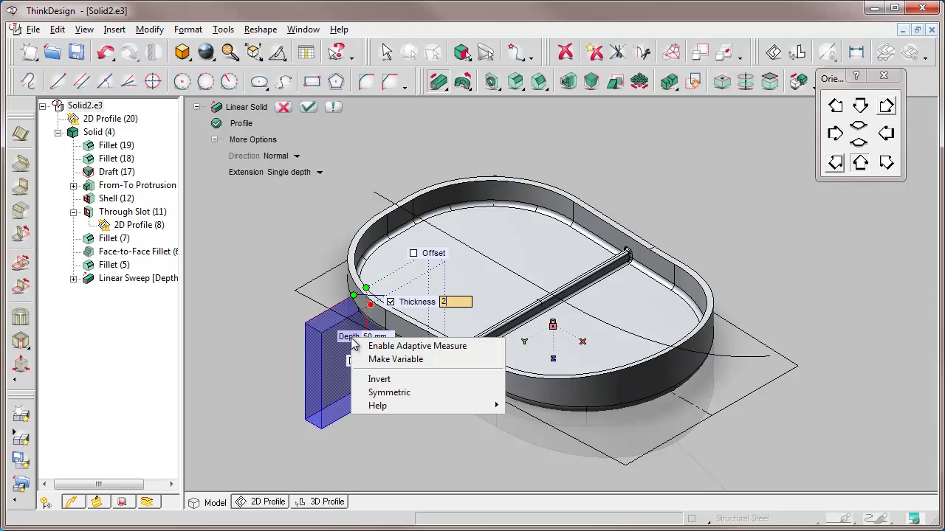
click(380, 379)
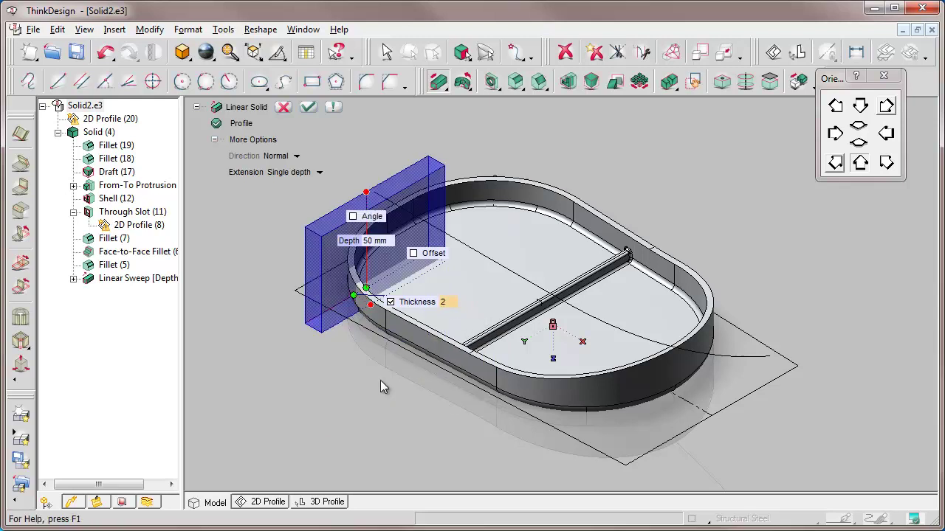
click(389, 242)
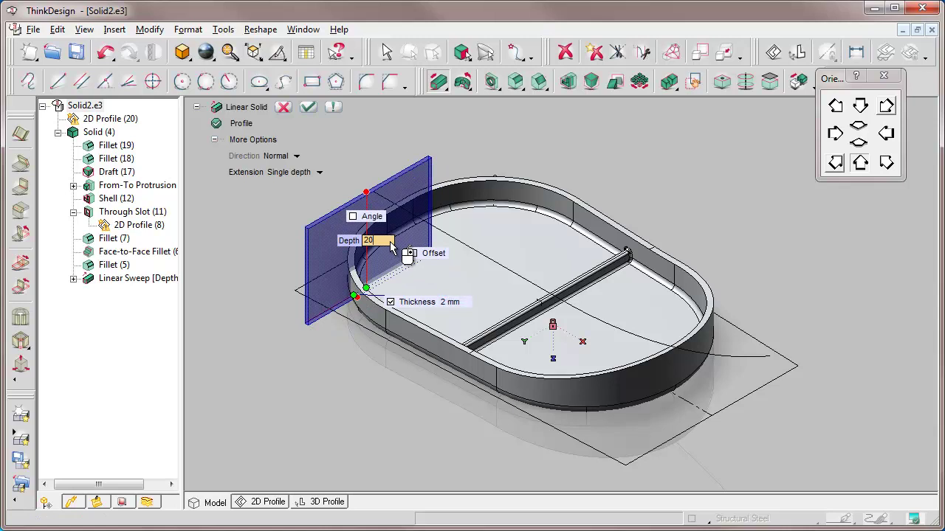
text(20)
click(353, 216)
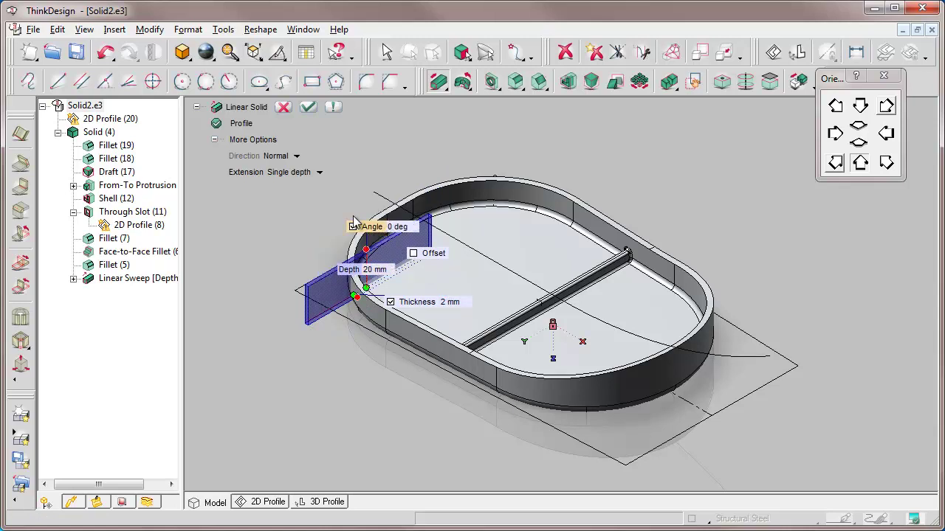
click(381, 227)
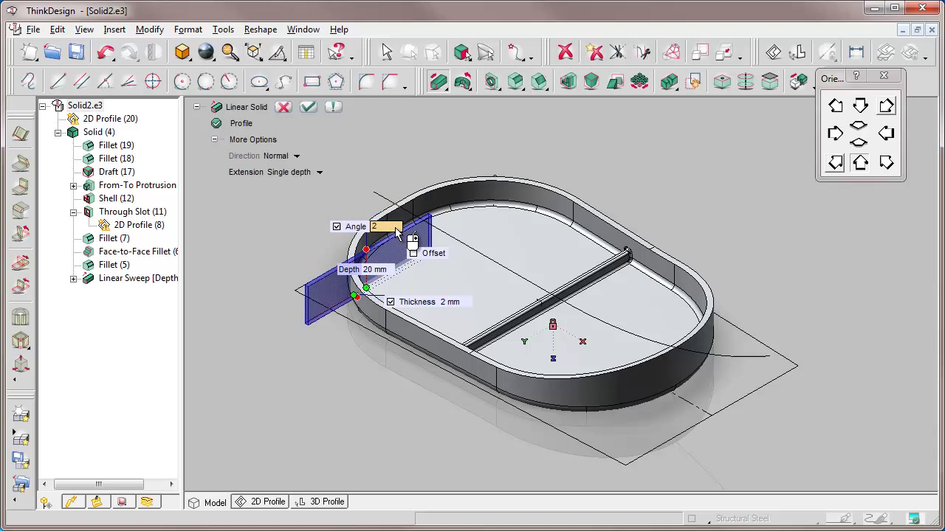
text(2)
click(307, 108)
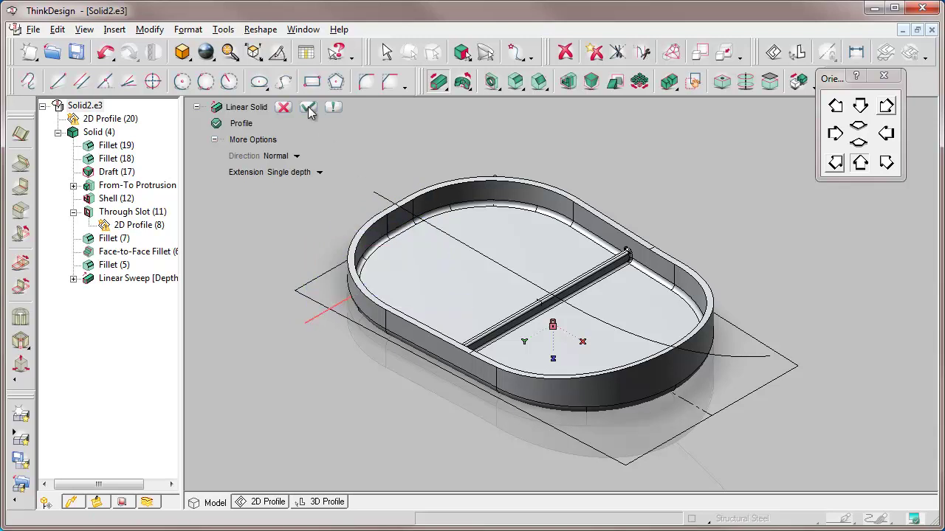
click(206, 52)
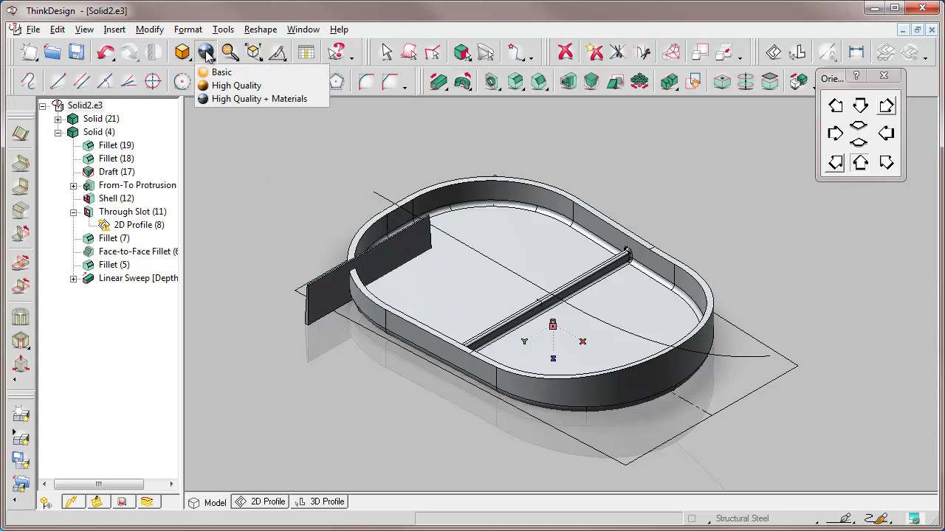
Switch to basic shading and colour the plate solid green
click(214, 72)
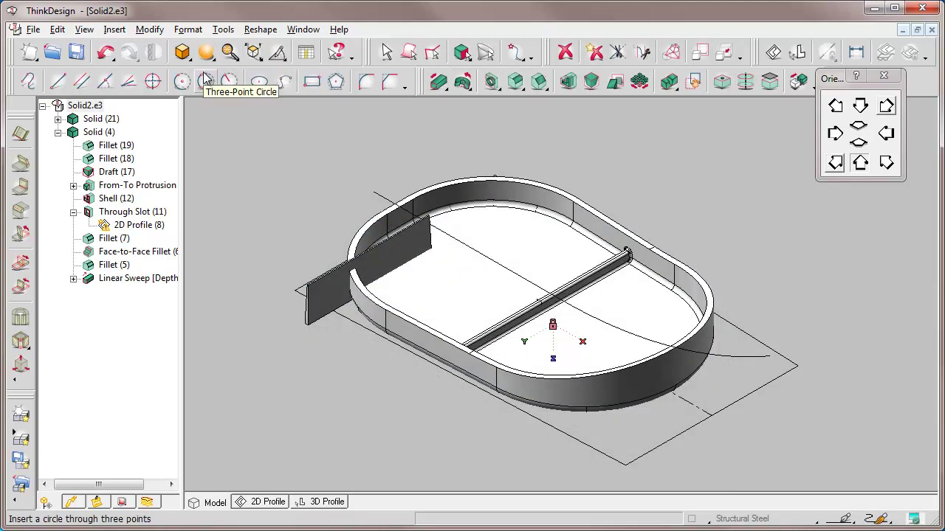
right_click(335, 296)
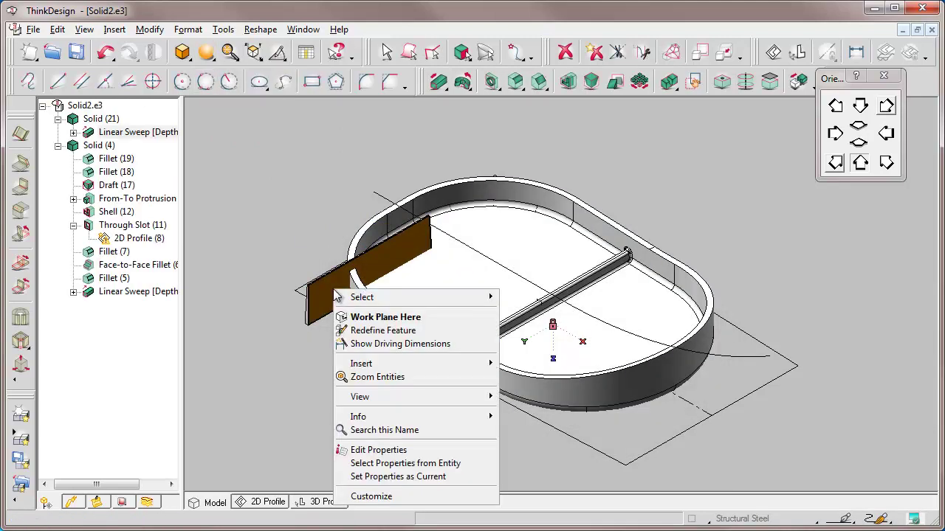
mouse_move(362, 296)
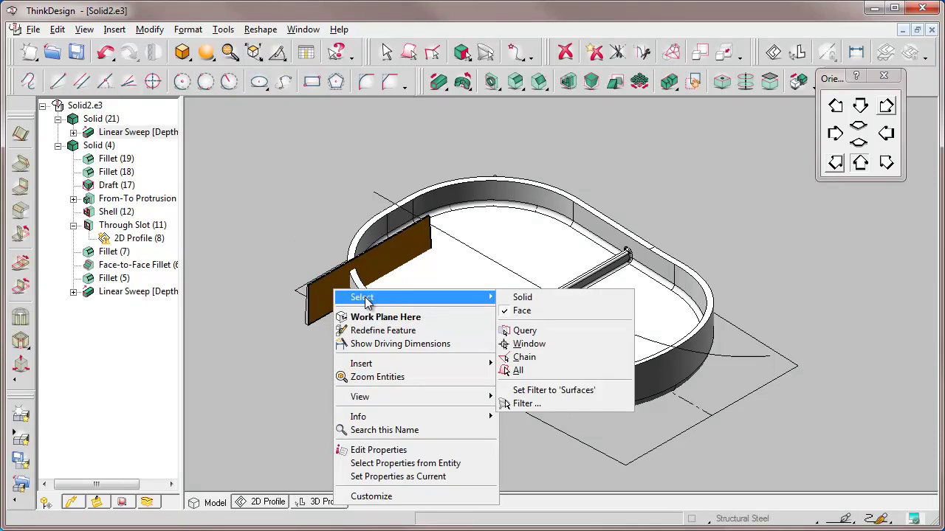
click(519, 298)
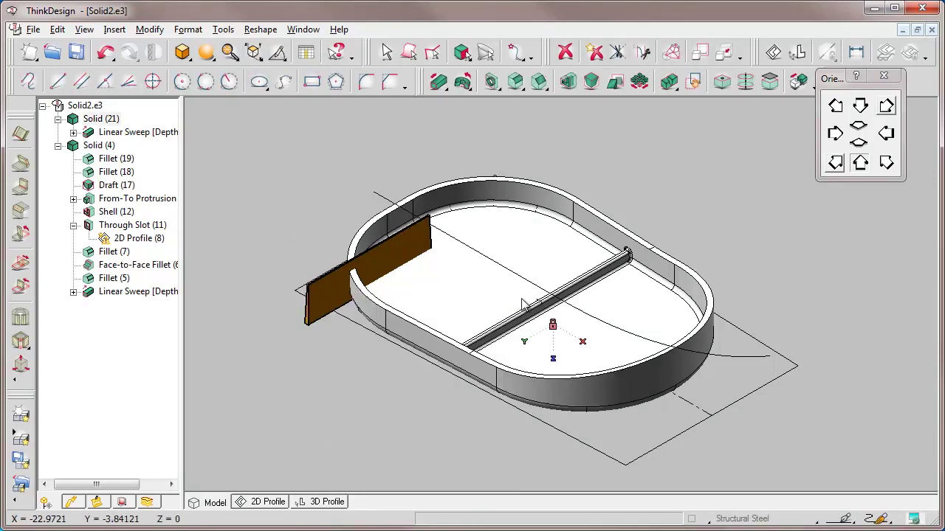
click(692, 519)
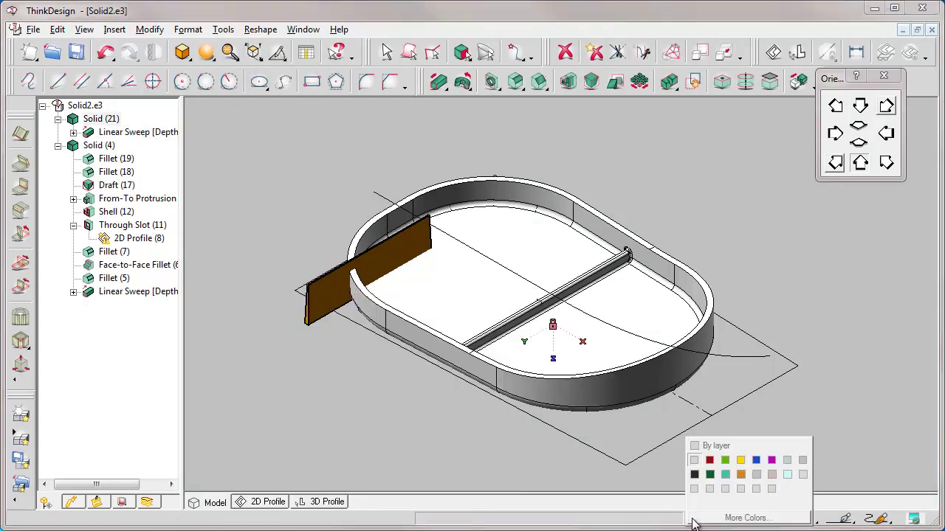
click(725, 460)
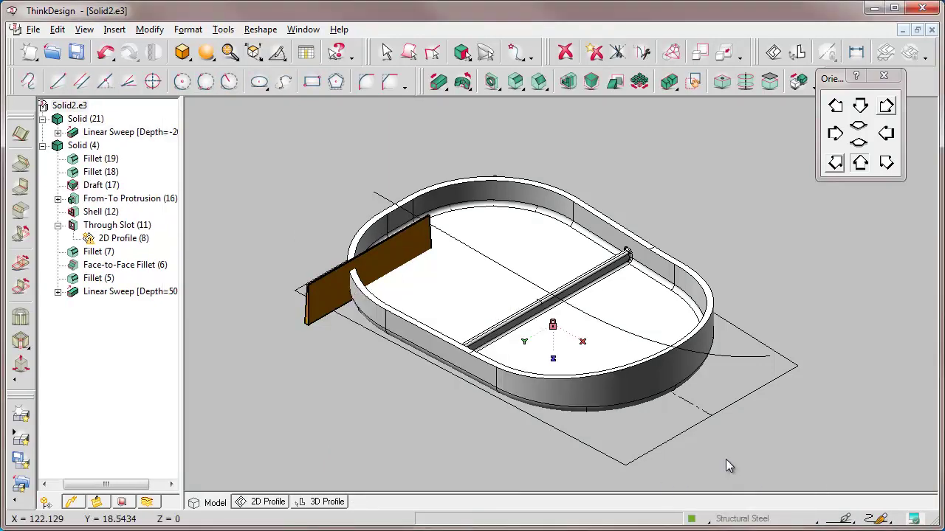
click(288, 389)
Hide the tray solid and the curved 2D profile, then zoom in on the green plate
click(85, 29)
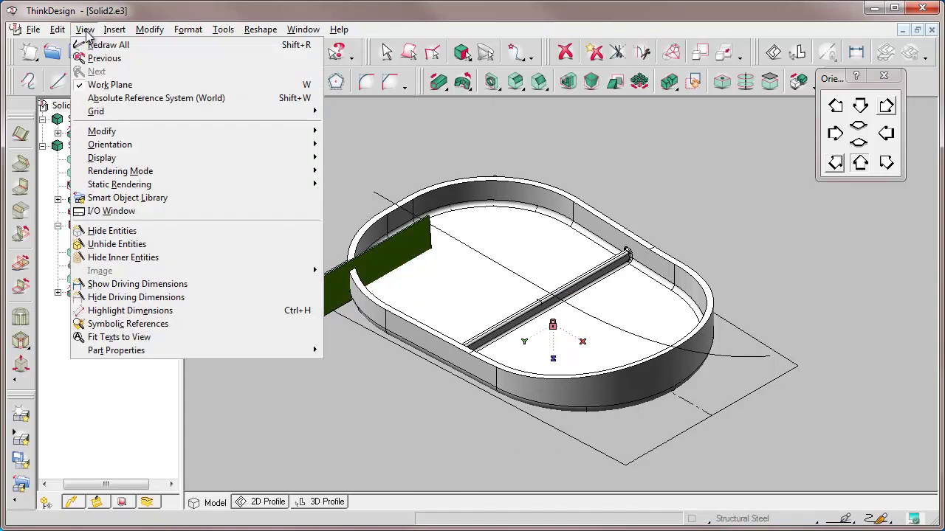
click(103, 231)
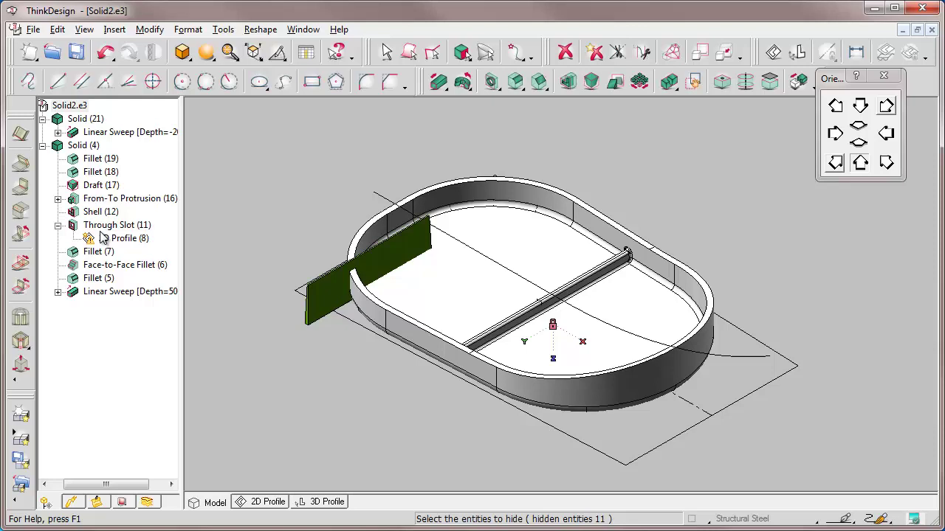
click(526, 244)
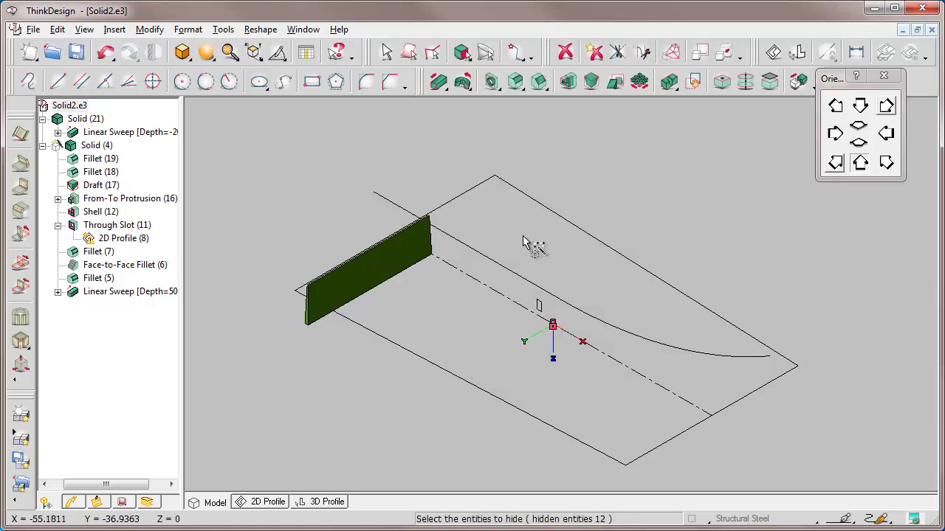
click(657, 344)
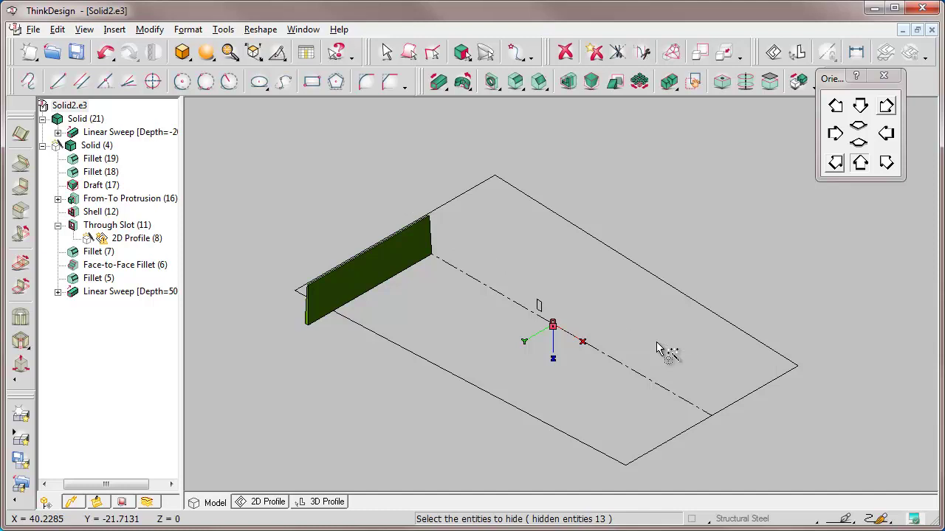
key(Escape)
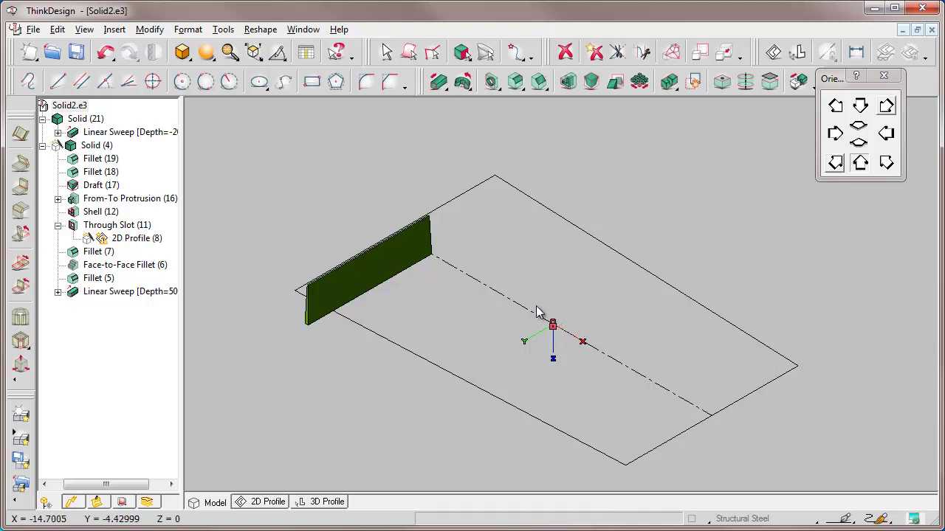
key(ctrl+w)
click(265, 194)
click(476, 336)
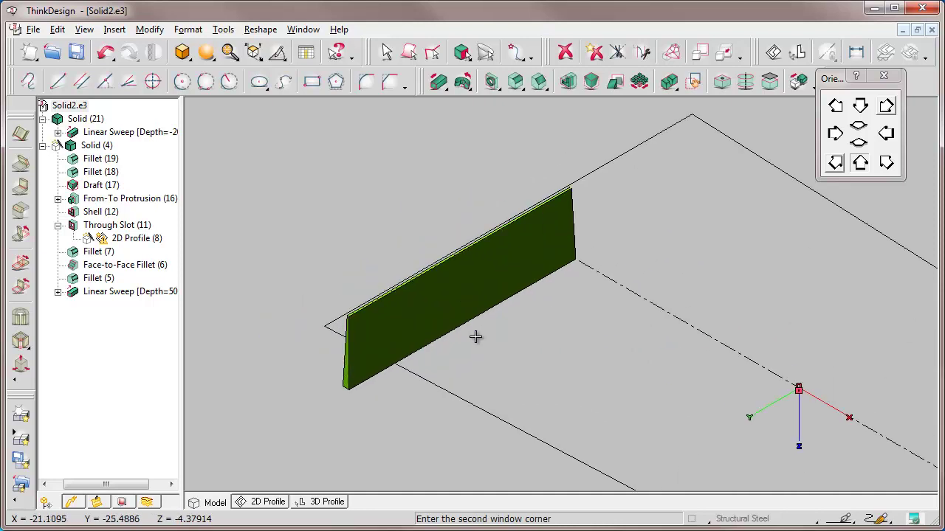
Pattern the green plate along its base line: Fixed placement, 5 mm step, 8 joined copies
click(640, 81)
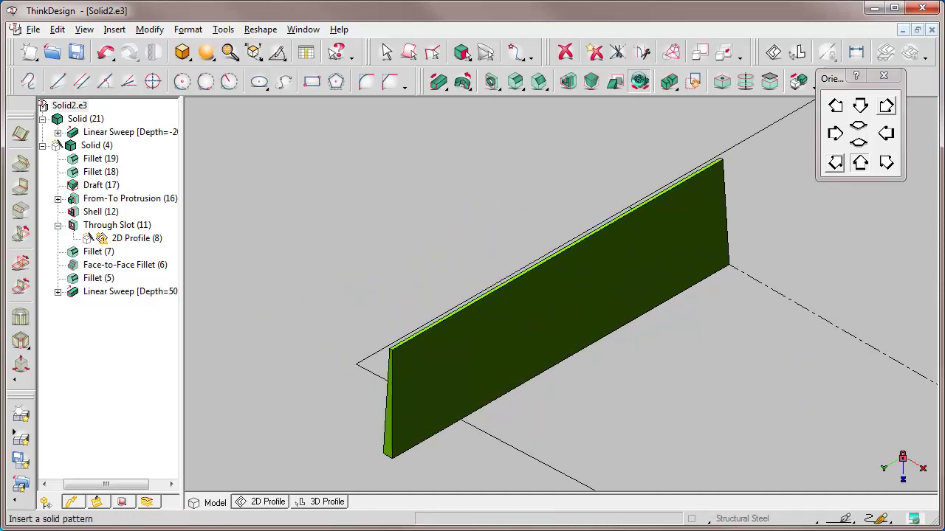
click(497, 328)
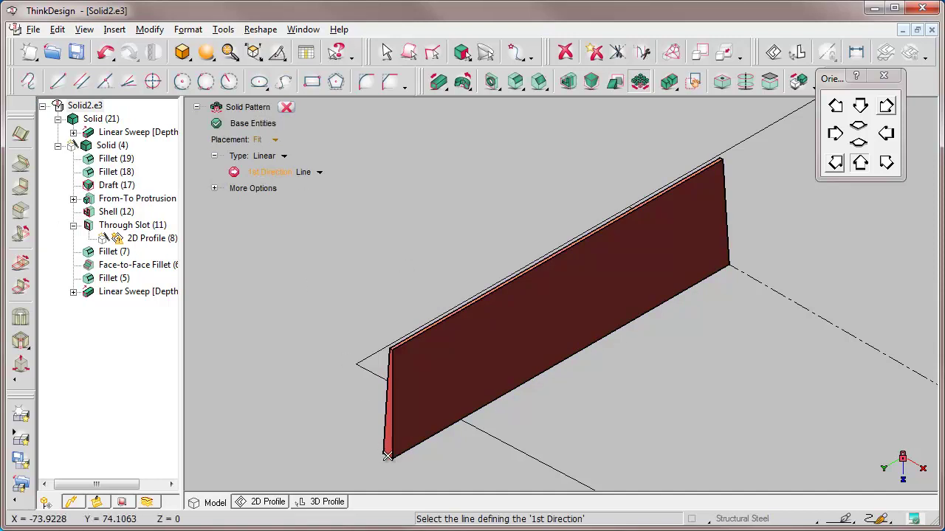
click(387, 456)
click(275, 142)
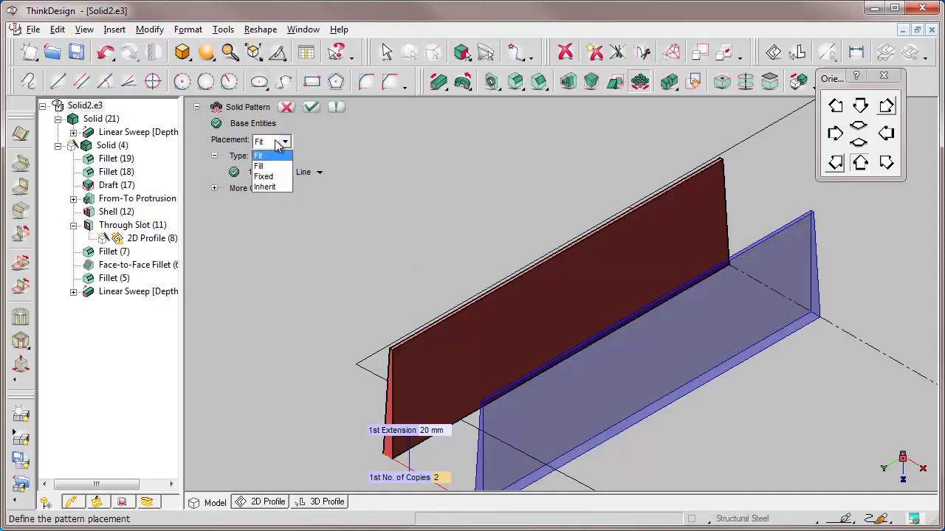
click(263, 176)
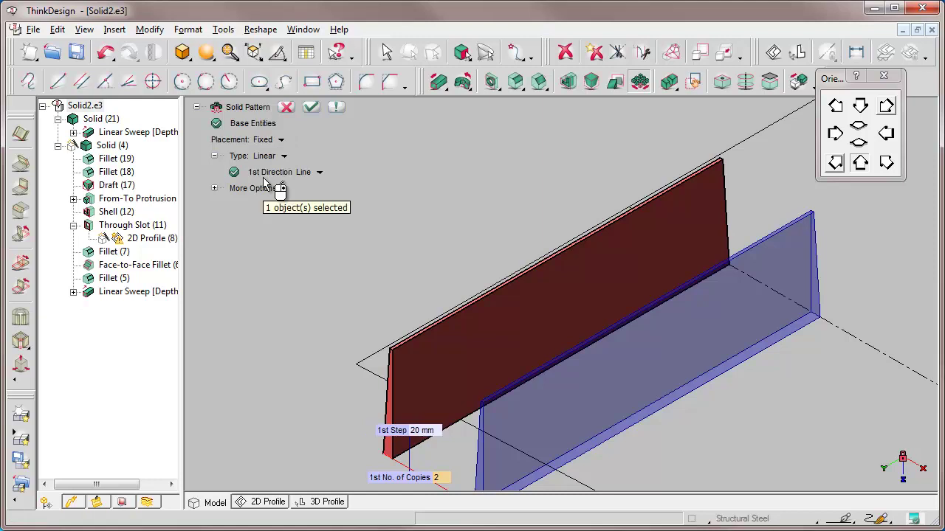
click(430, 431)
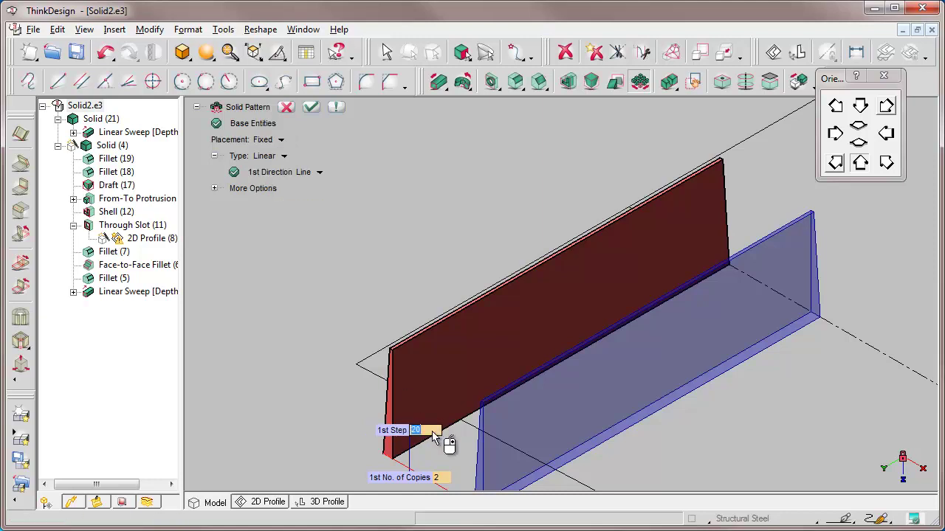
text(5)
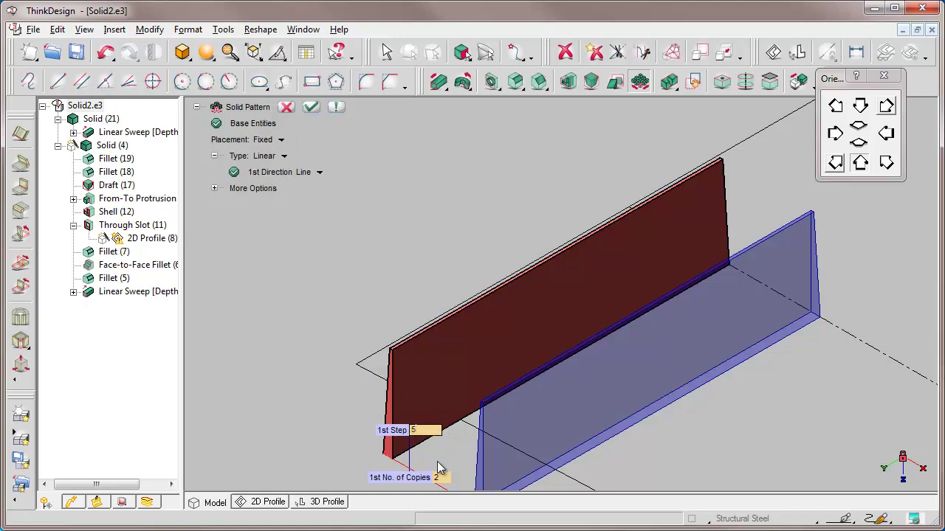
key(Tab)
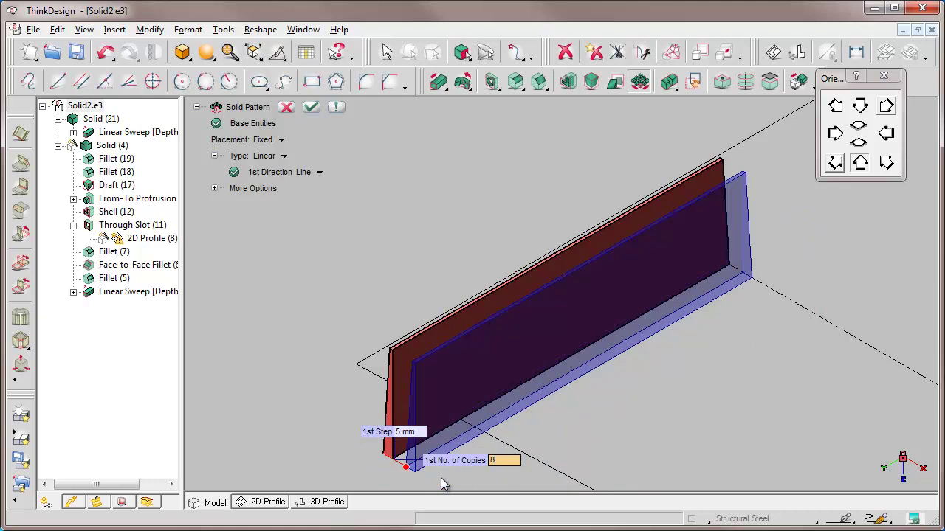
key(Return)
click(214, 189)
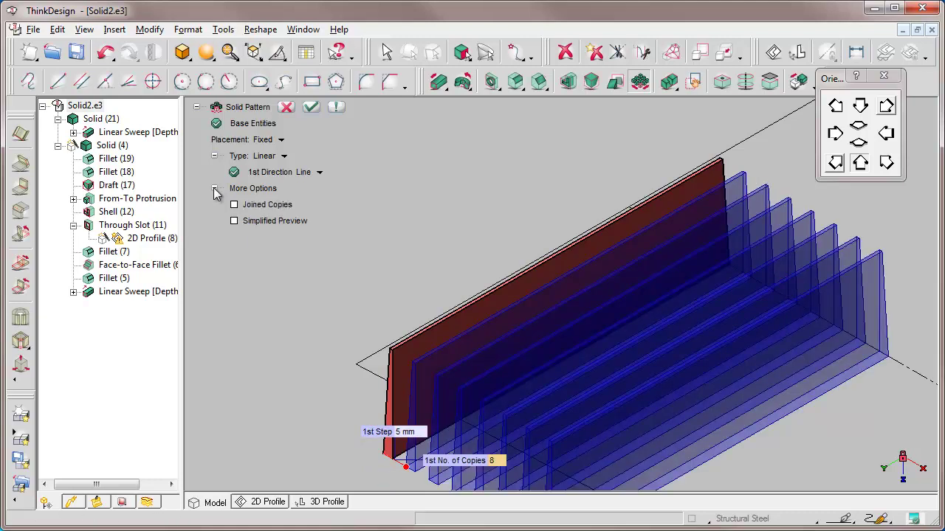
click(234, 204)
click(311, 107)
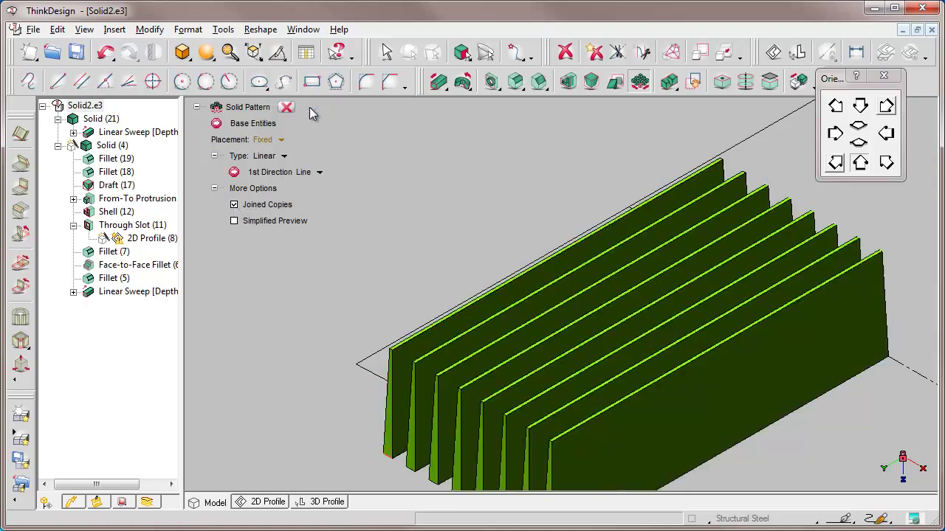
Zoom in on the patterned fins
click(230, 54)
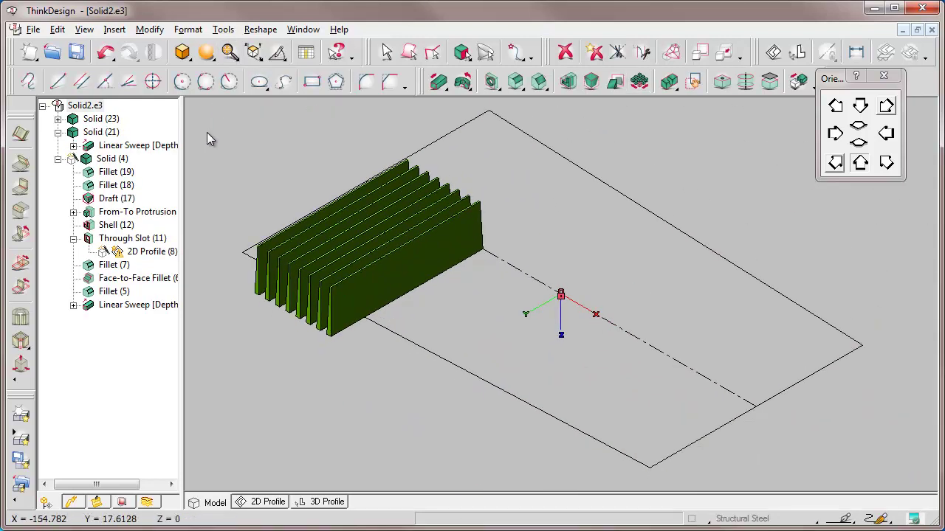
click(207, 132)
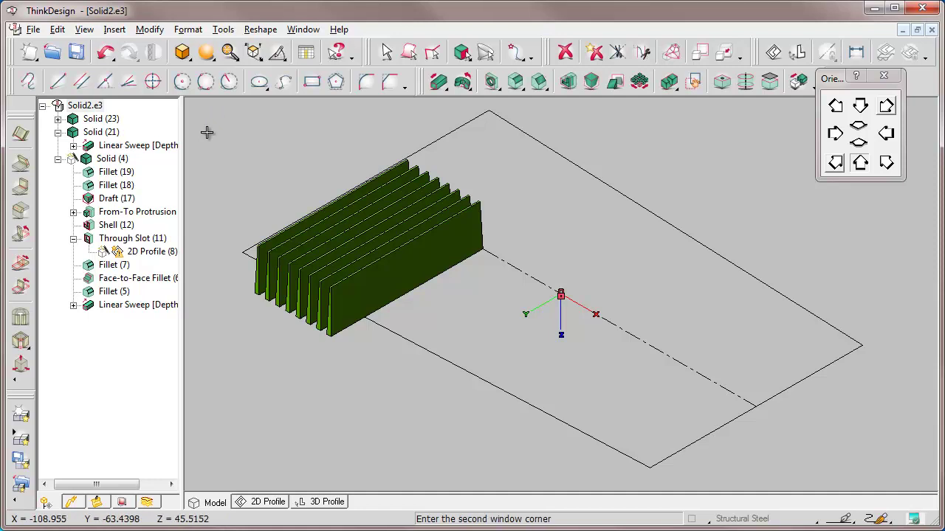
click(538, 351)
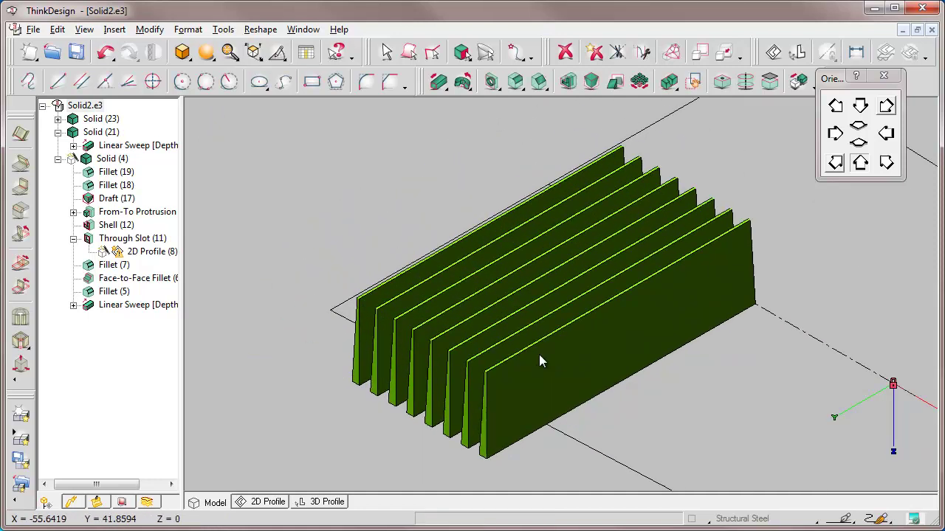
click(99, 119)
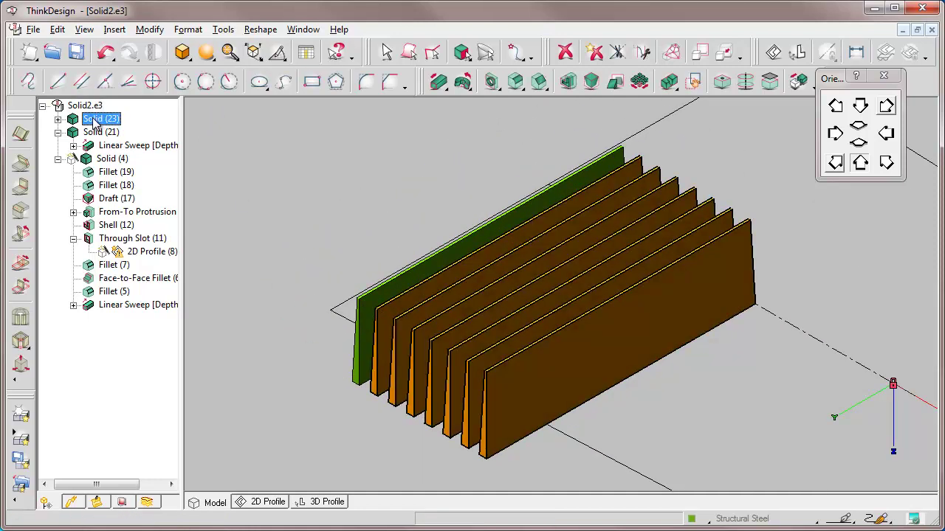
click(94, 134)
key(Escape)
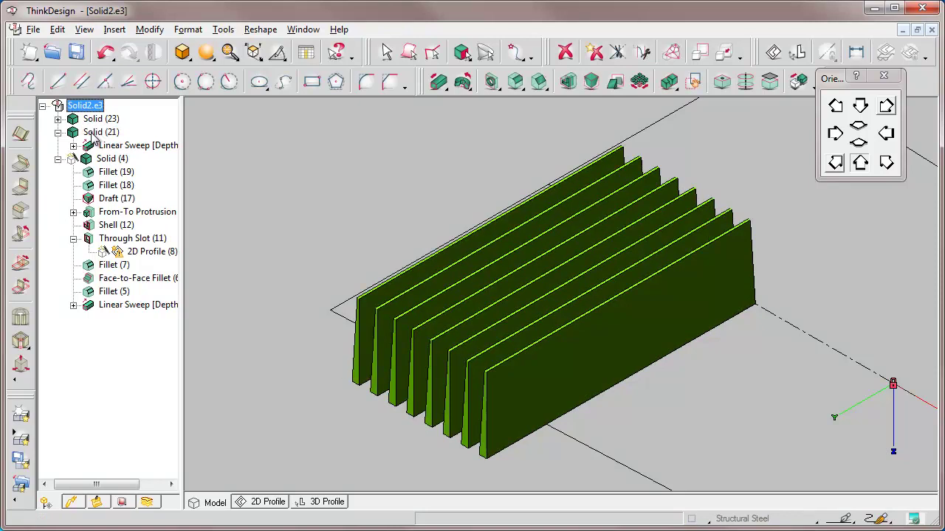
Run Check Manifold on the fins solid and dismiss the multishell message
click(225, 31)
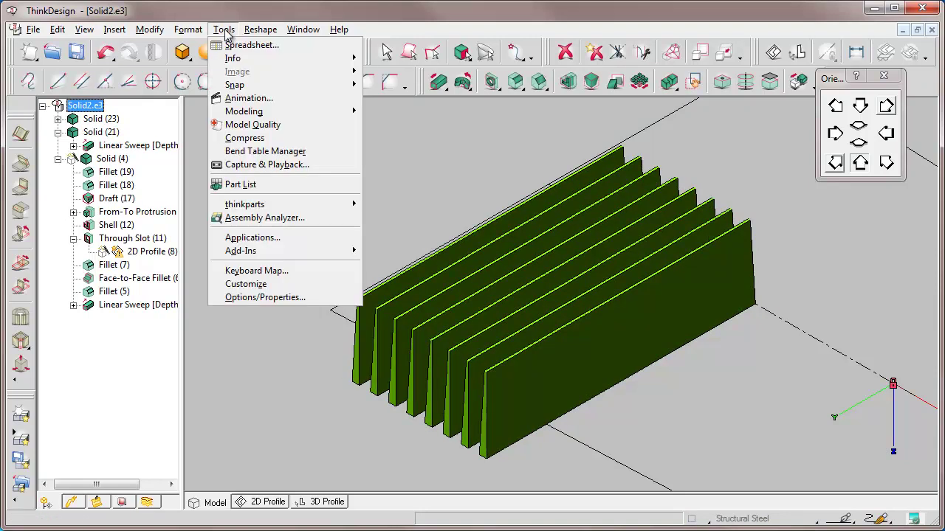
mouse_move(247, 111)
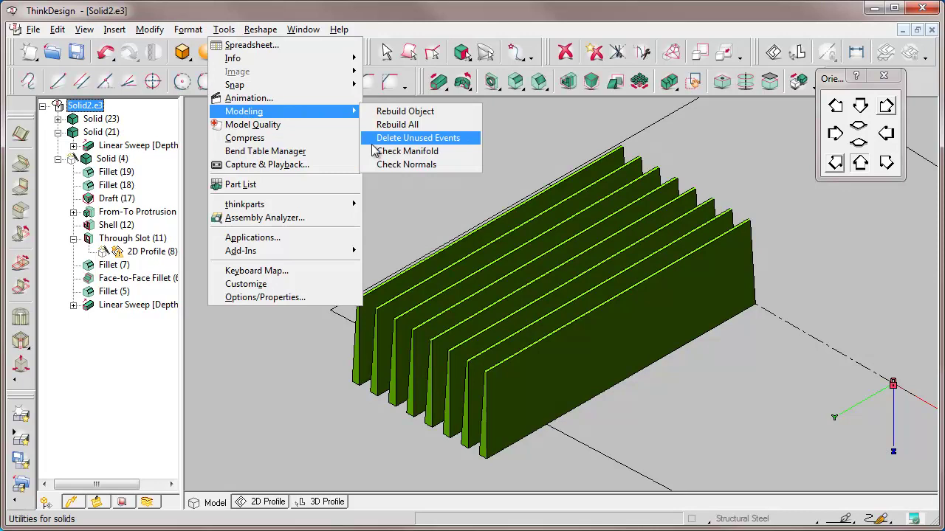
click(397, 150)
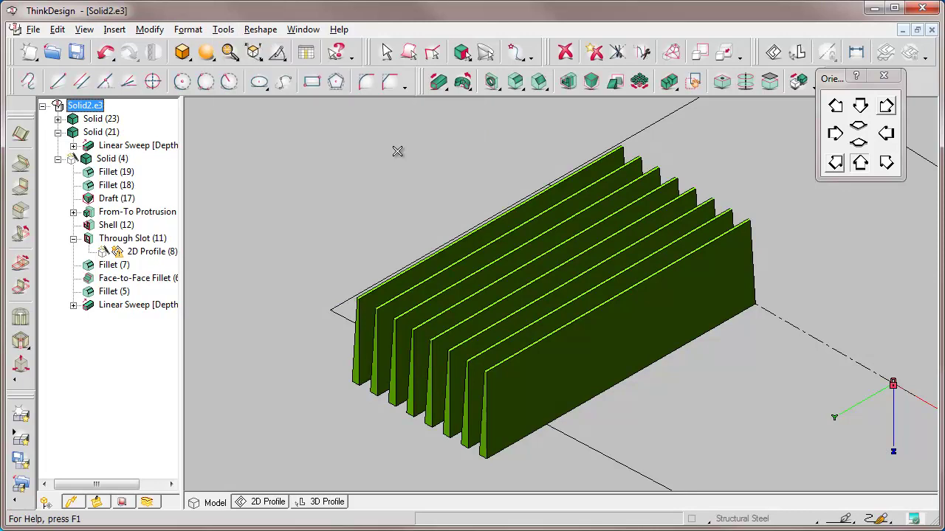
click(557, 369)
click(417, 236)
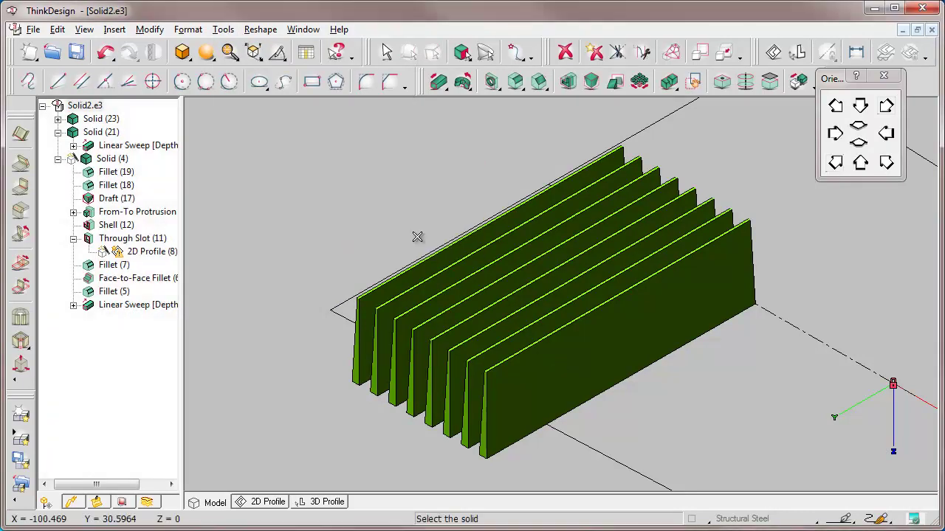
Save the model as Solid2.e3
click(76, 53)
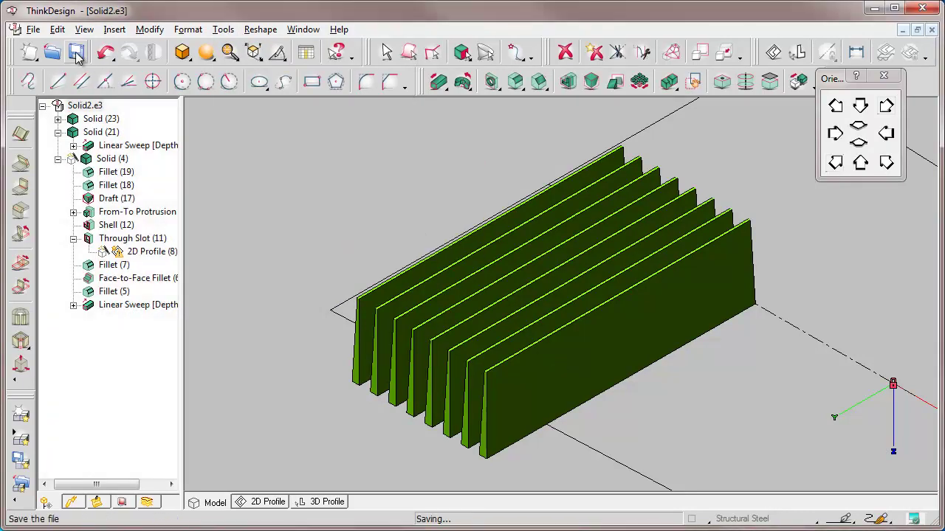
click(94, 120)
click(95, 135)
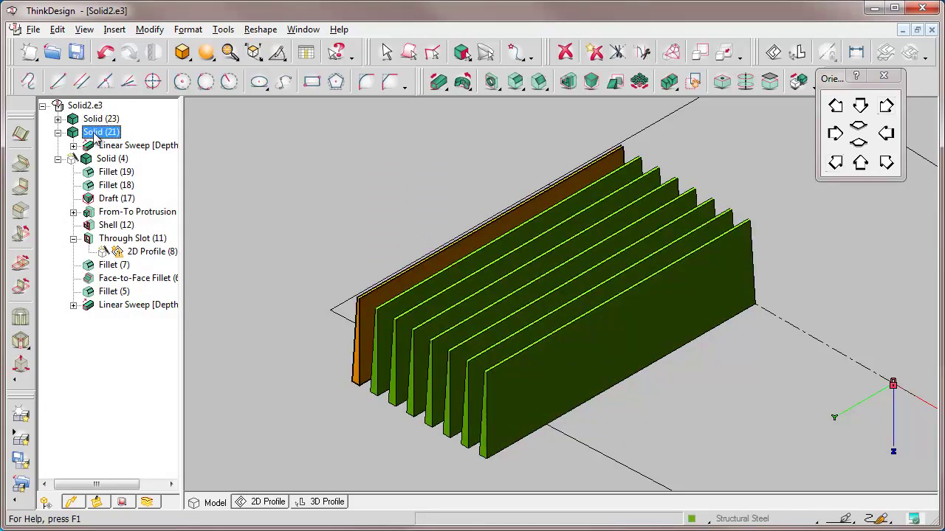
key(Escape)
click(114, 31)
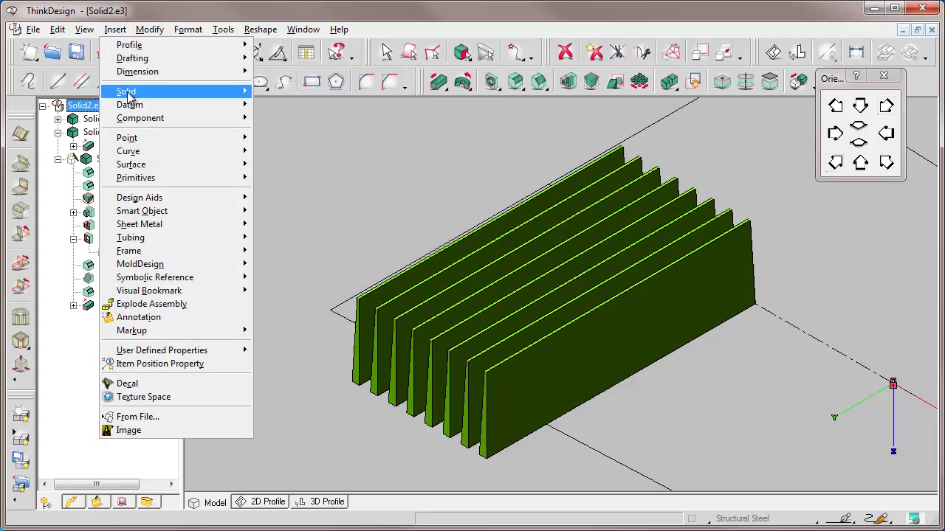
Boolean-union the finned solid with the leftmost fin and dismiss the multishell warning
mouse_move(130, 93)
mouse_move(285, 324)
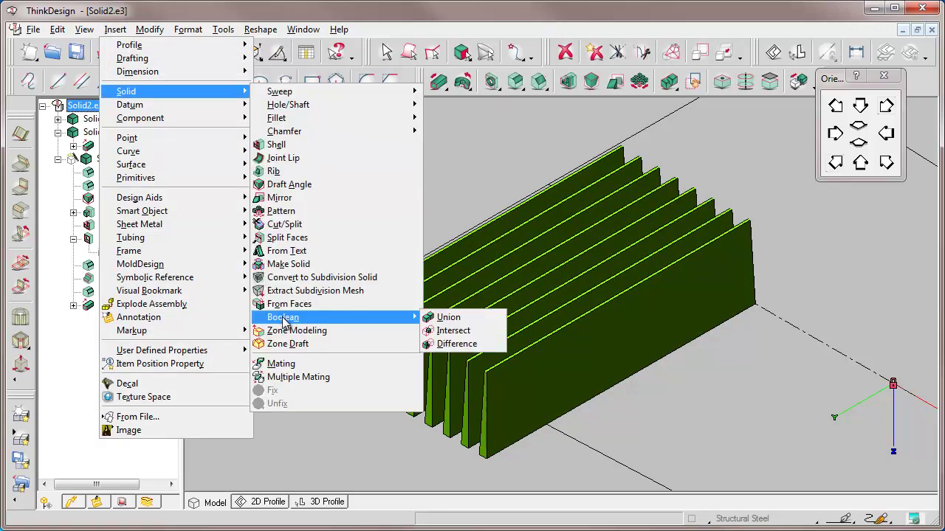
click(447, 319)
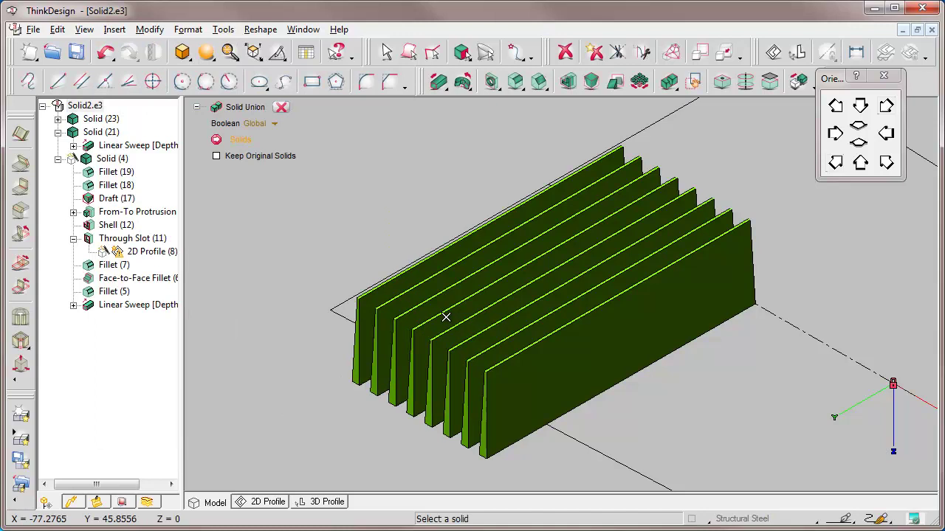
click(534, 397)
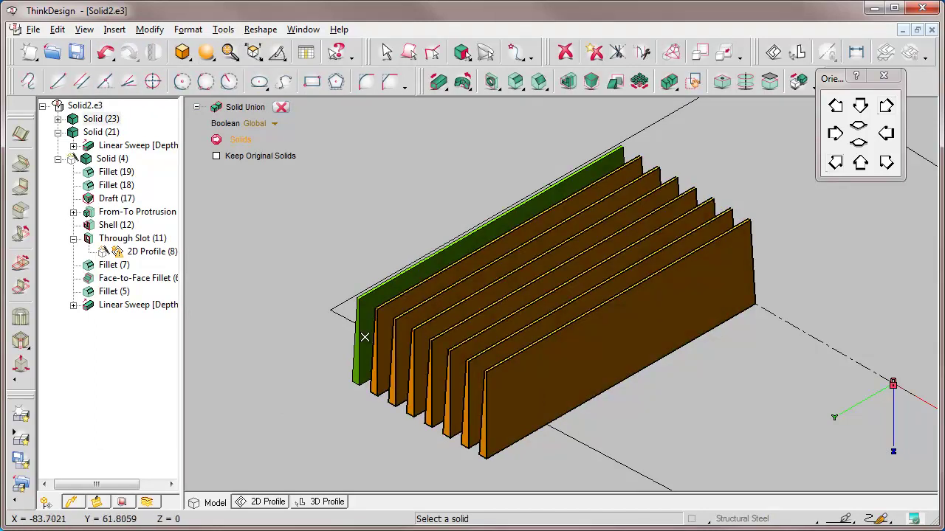
click(364, 337)
click(305, 107)
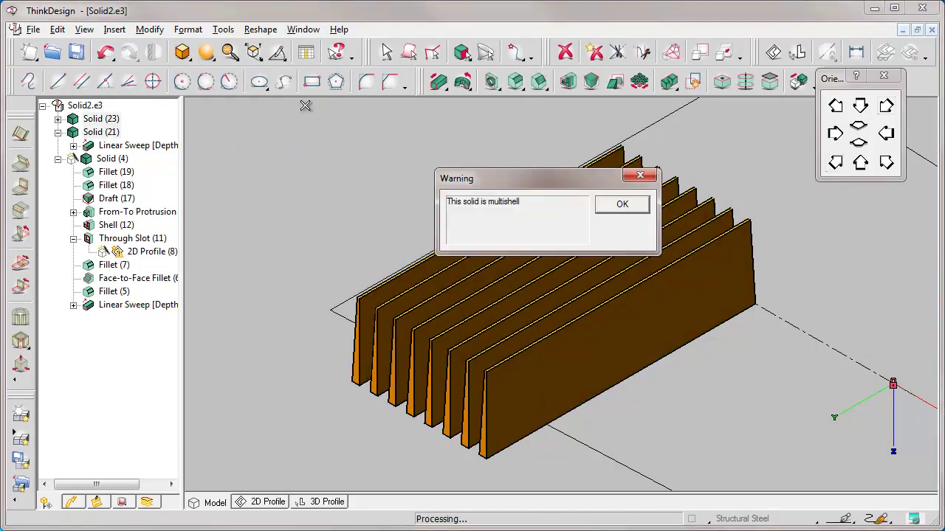
click(623, 204)
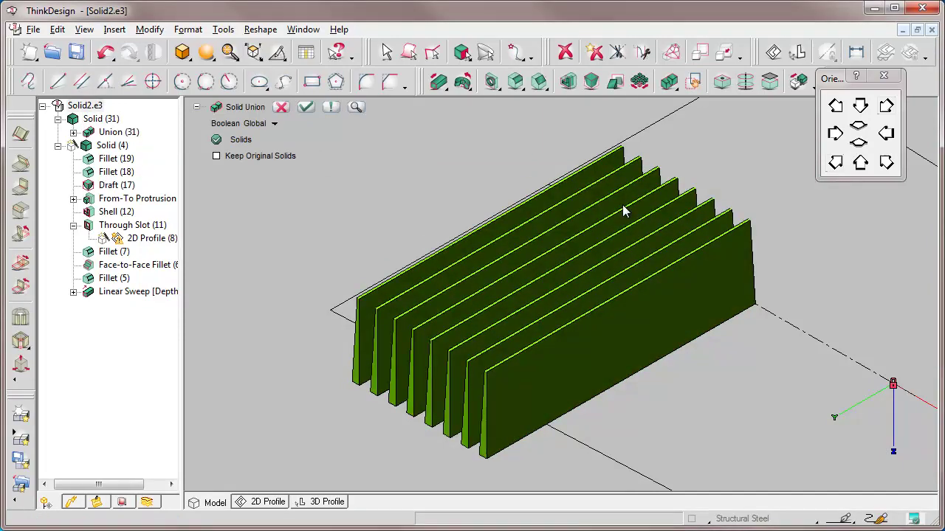
Unhide the oval tray
click(84, 30)
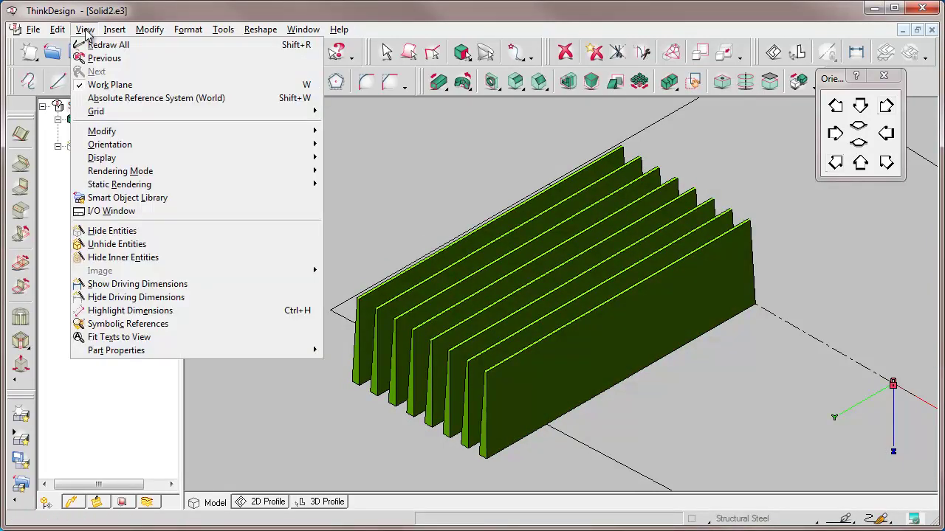
click(107, 246)
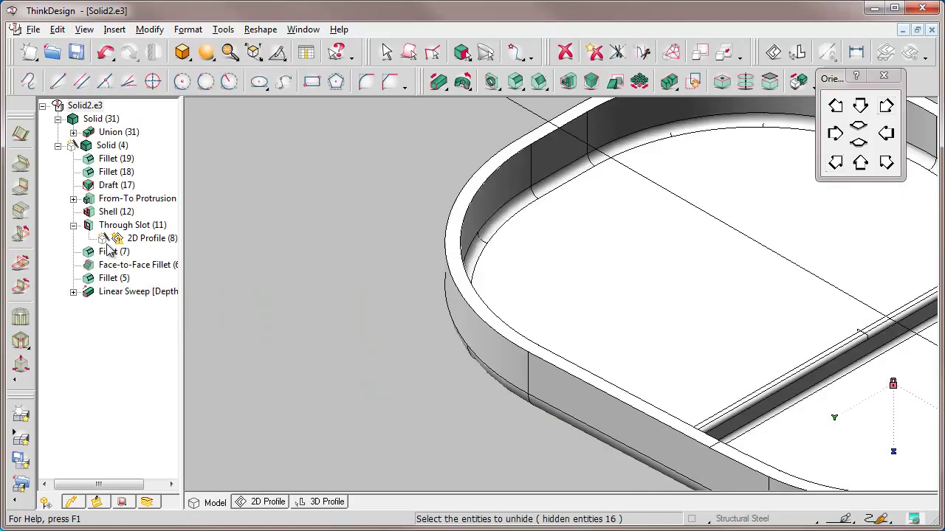
click(616, 287)
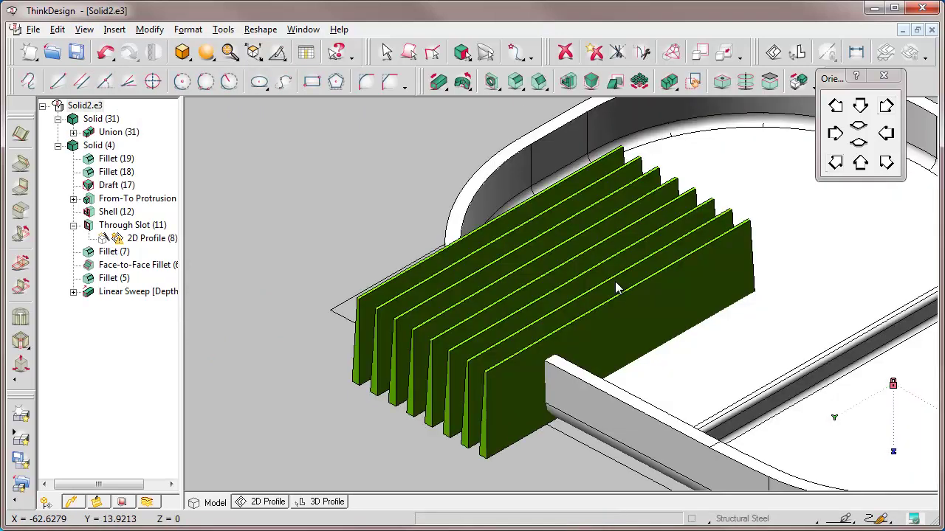
From a top view, start a new 2D profile zoomed onto the tray's upper-left corner
click(860, 162)
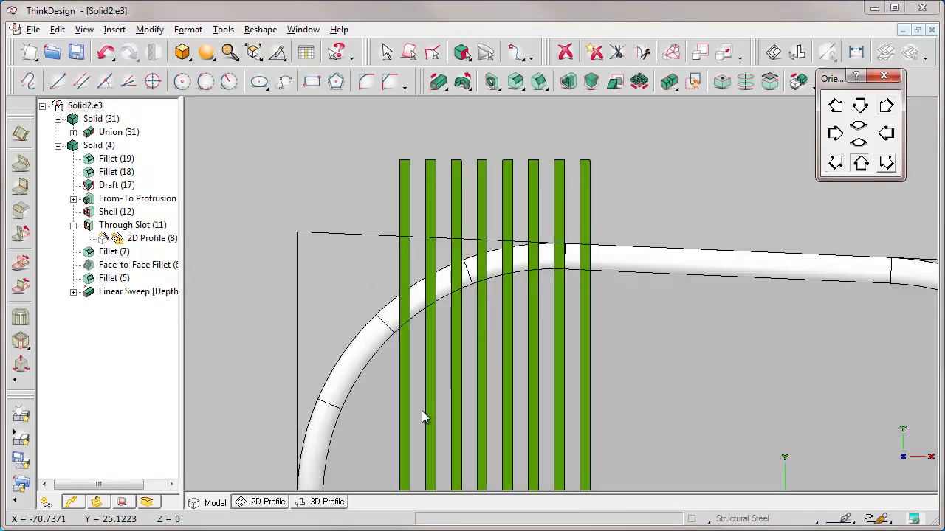
click(266, 502)
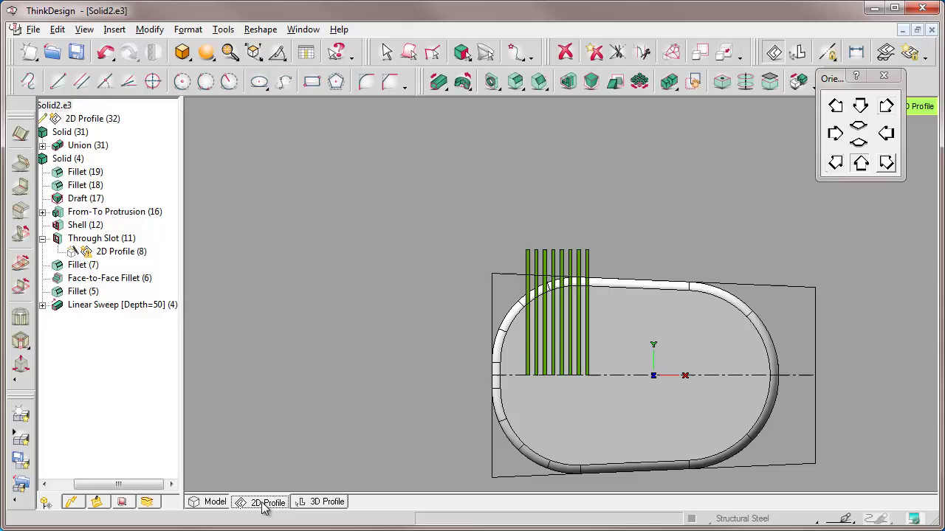
click(465, 234)
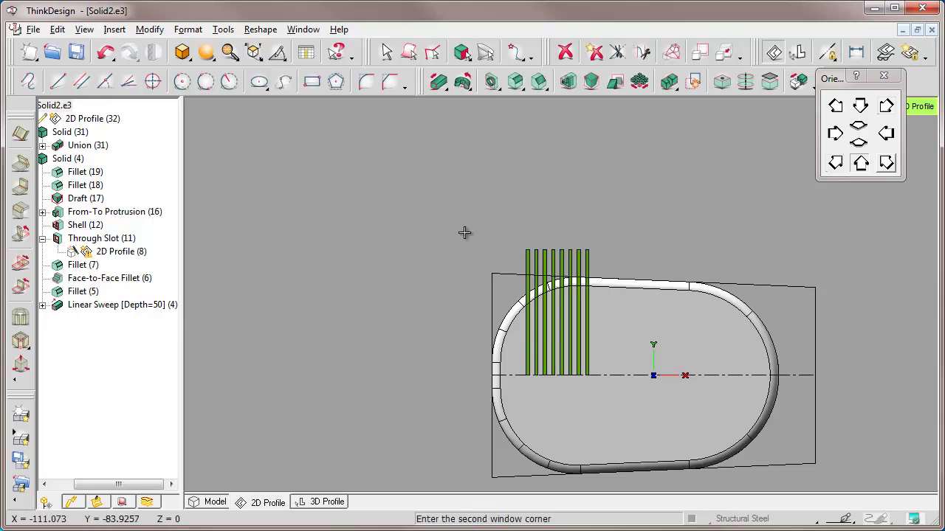
click(620, 392)
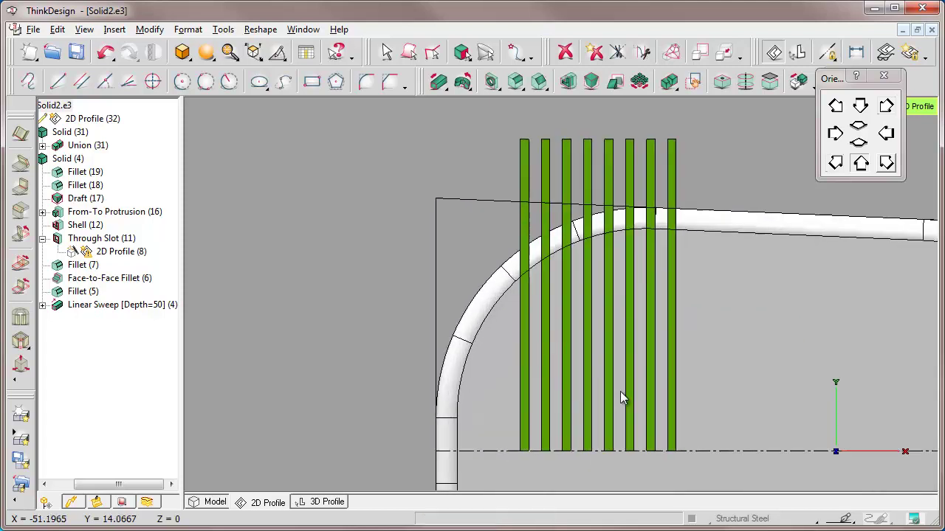
click(114, 30)
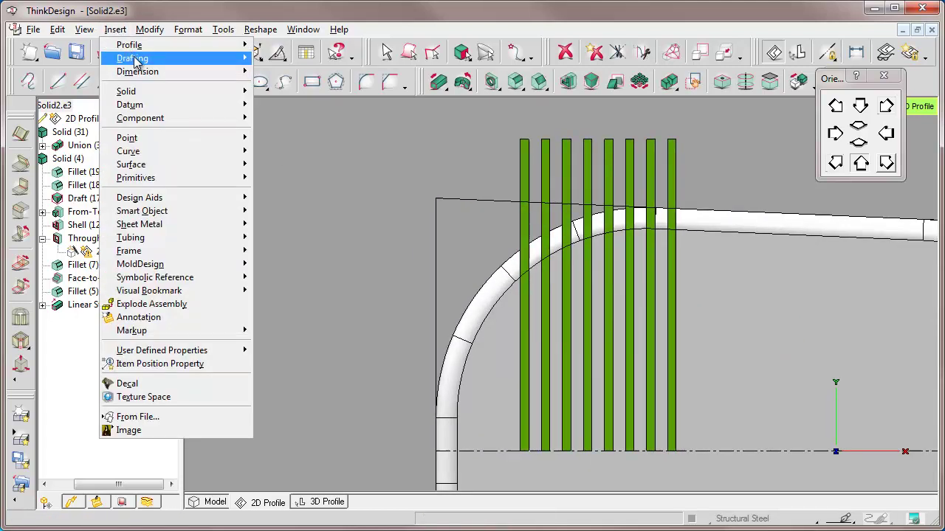
Offset the tray's corner arc and straight top edge 8 mm inward on the sketch plane
mouse_move(136, 58)
click(295, 138)
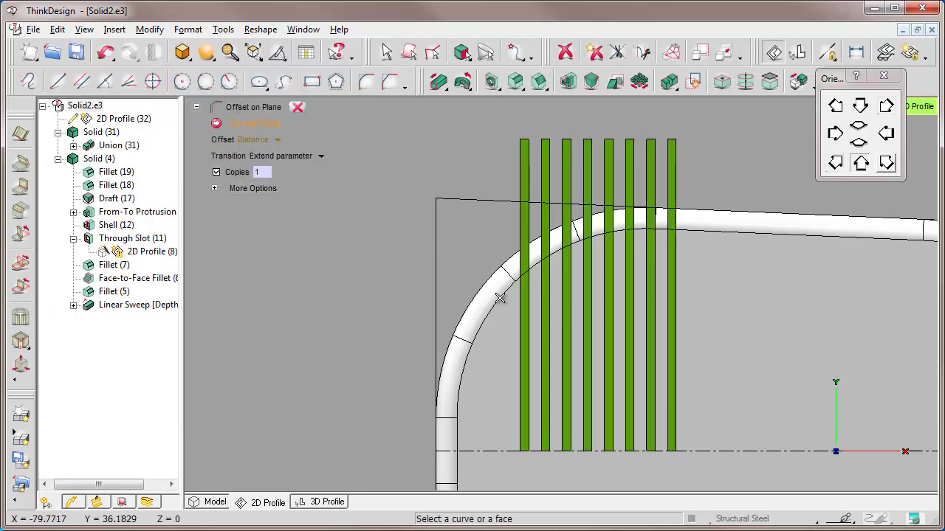
click(624, 232)
click(699, 231)
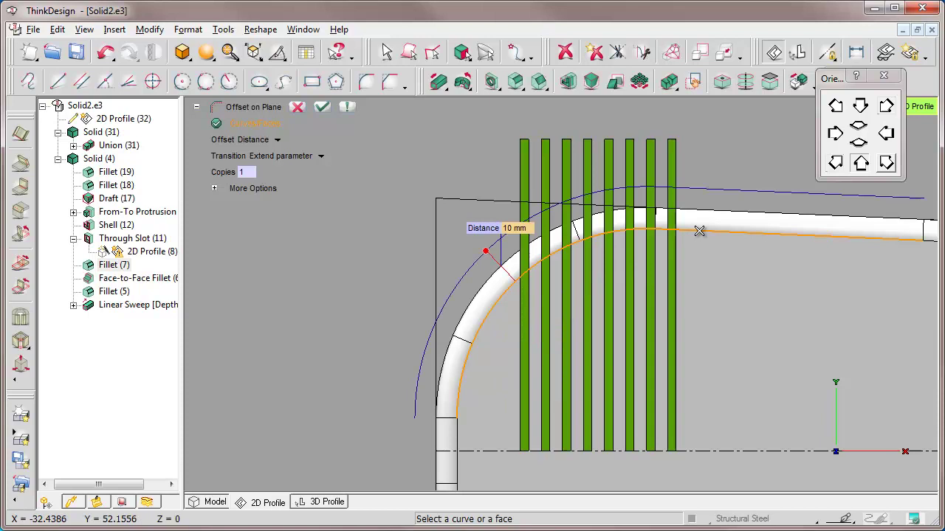
right_click(515, 232)
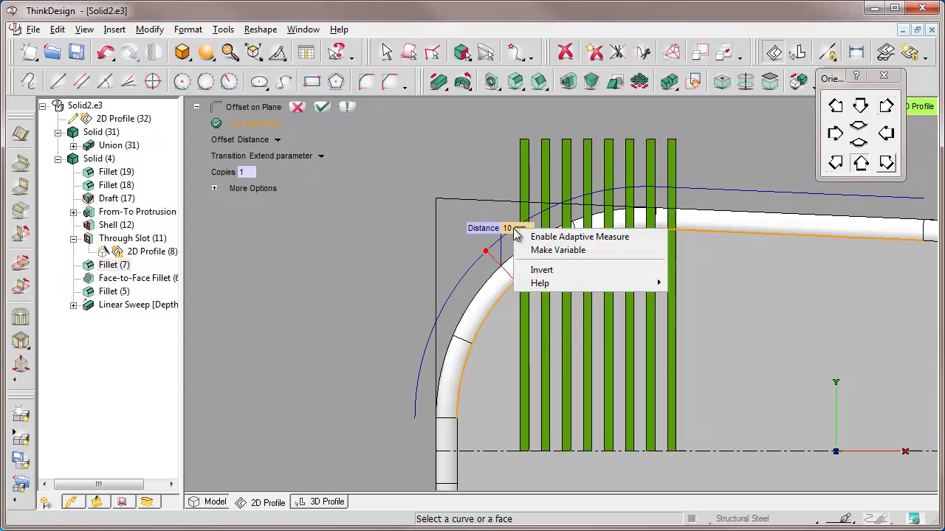
click(543, 270)
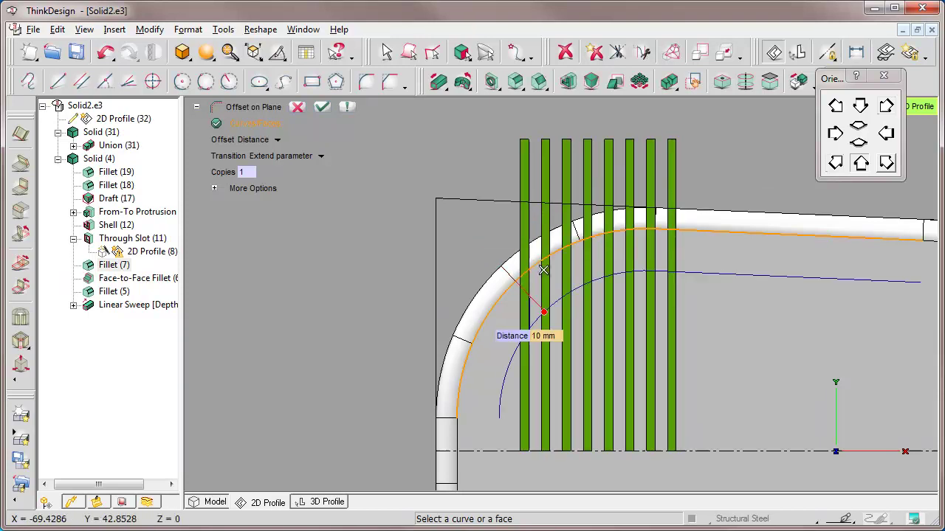
click(557, 335)
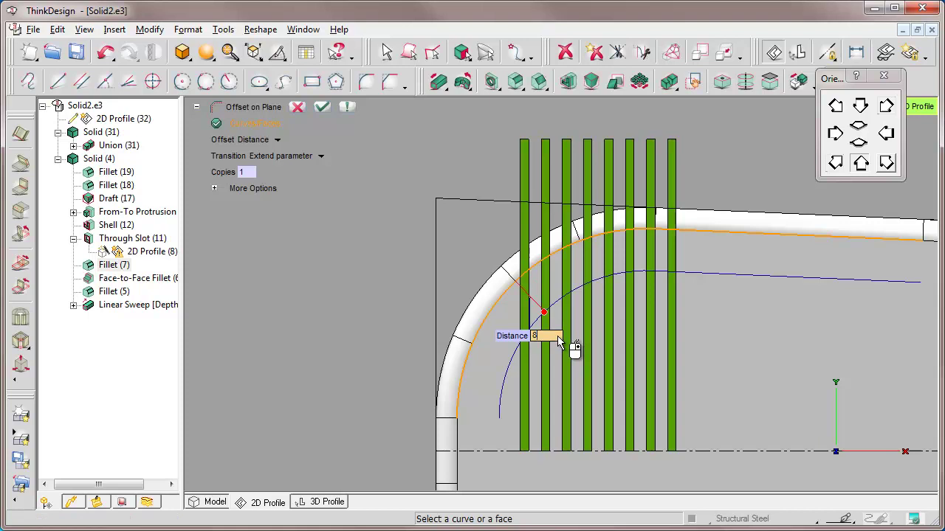
text(8)
key(Return)
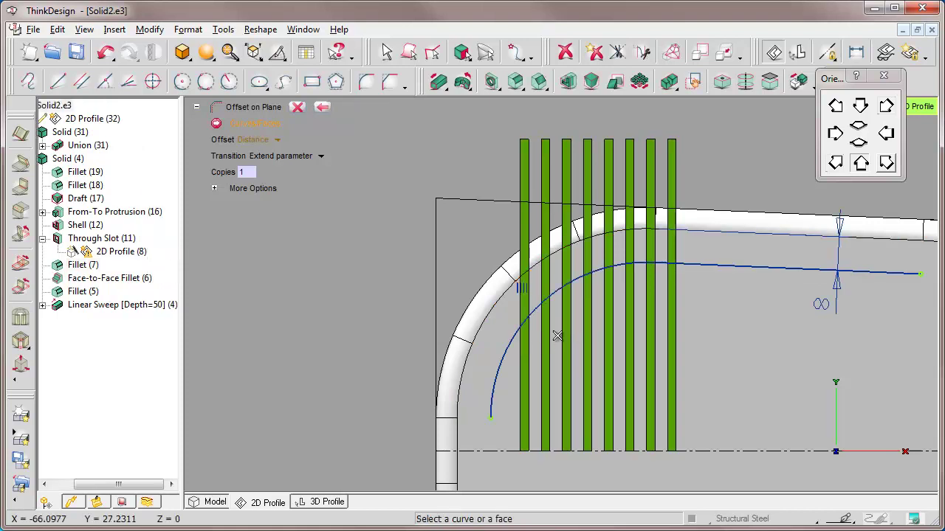
click(298, 107)
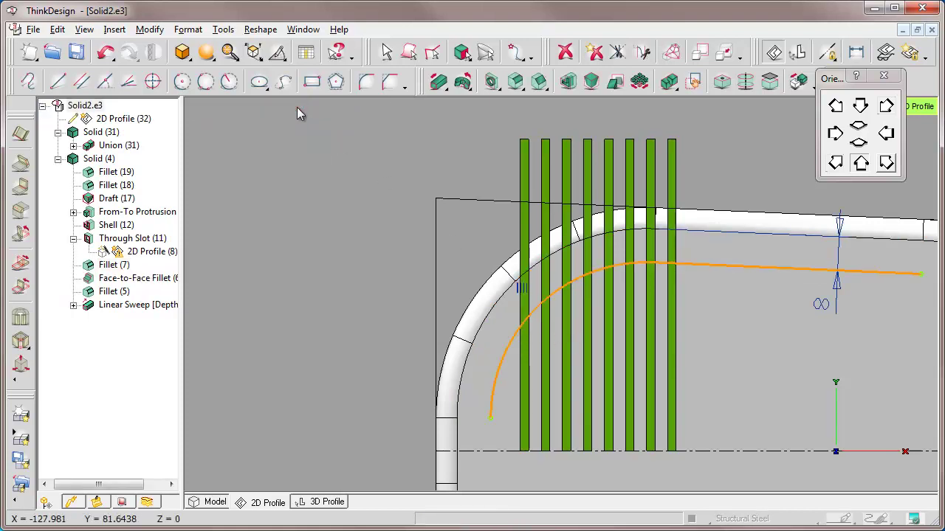
Check the offset curve's single-entity information
right_click(519, 291)
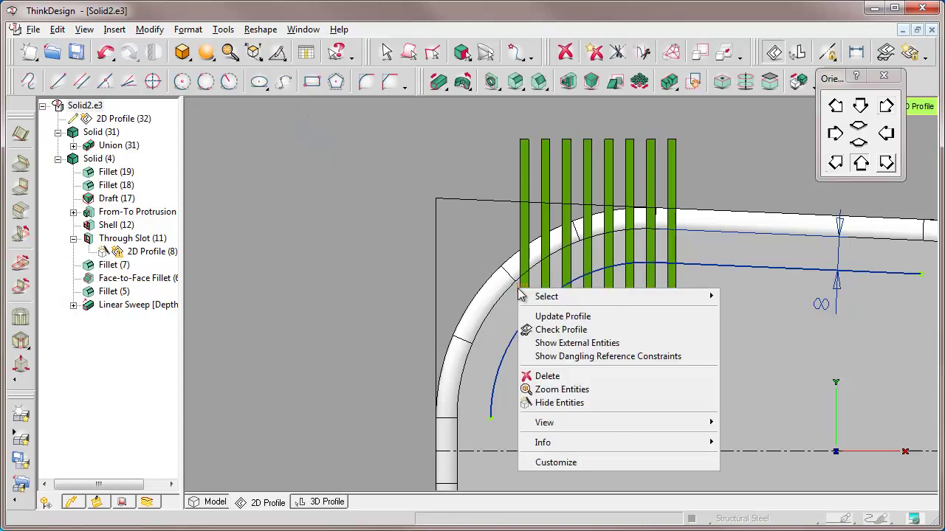
mouse_move(544, 443)
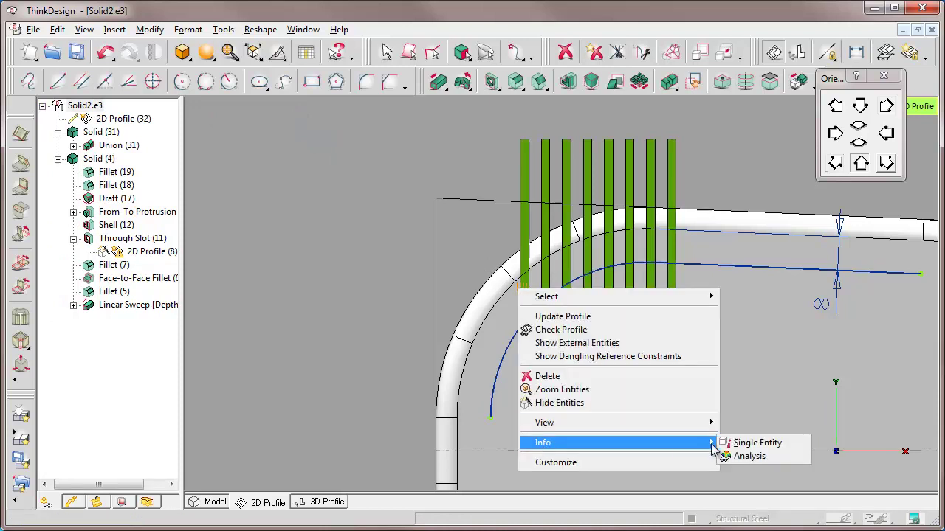
click(745, 443)
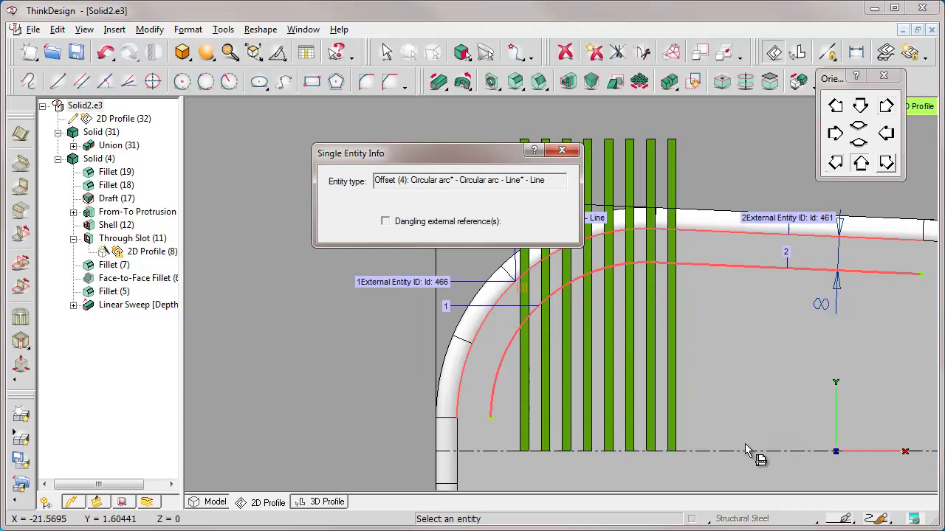
click(562, 151)
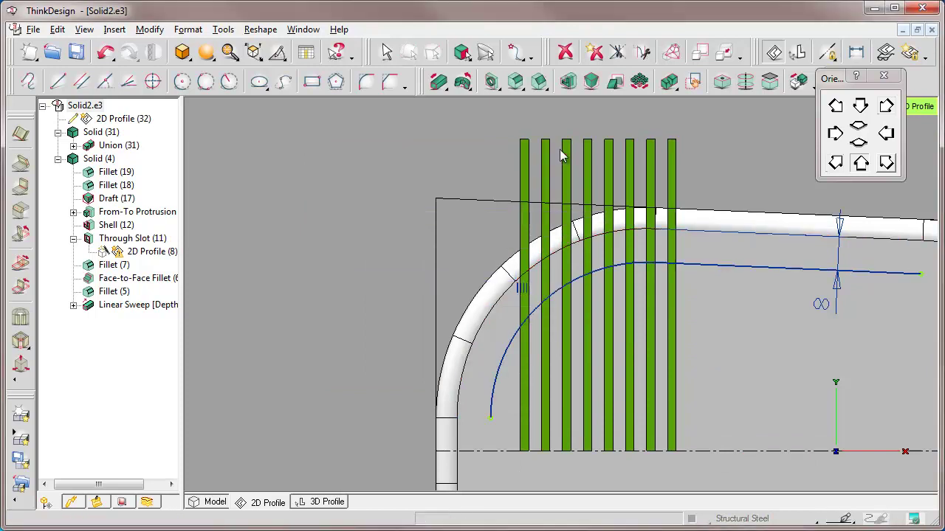
Return to the model in an angled view and hide the tray body
click(212, 504)
click(229, 53)
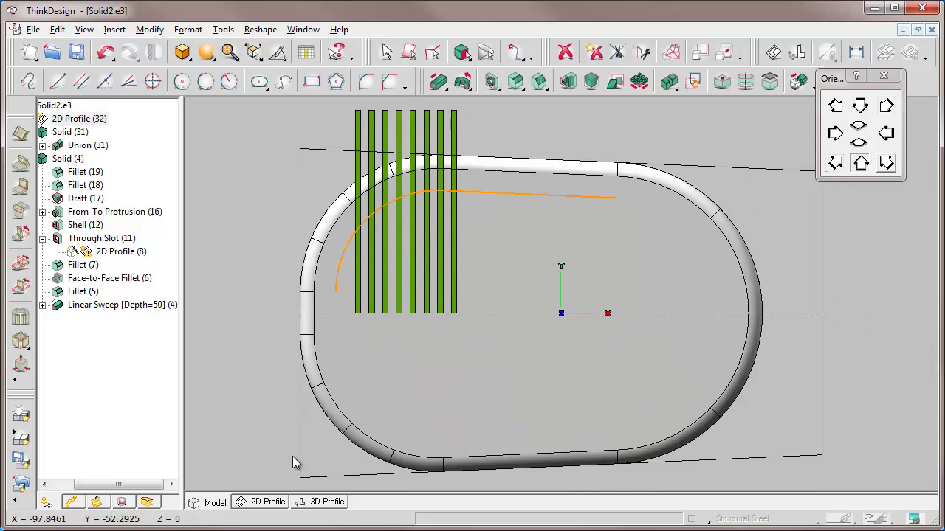
middle_drag(293, 456, 280, 421)
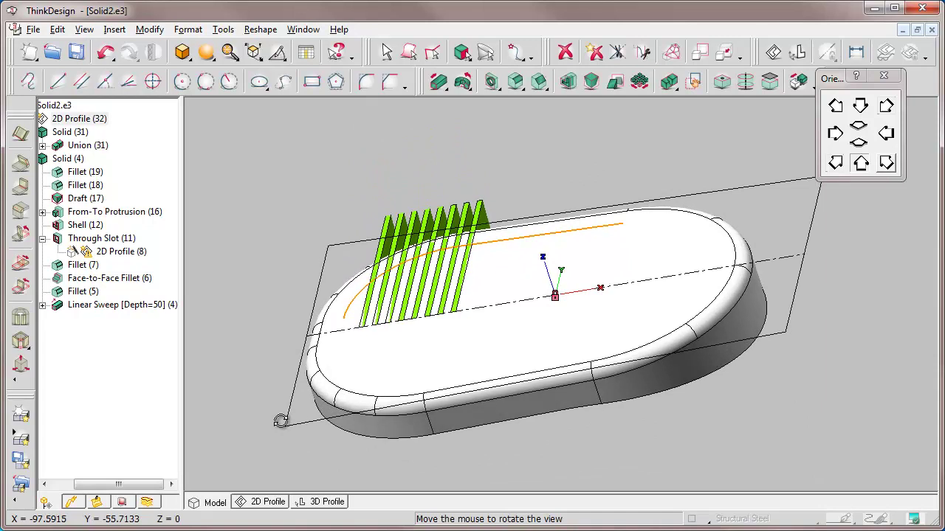
click(281, 421)
key(Escape)
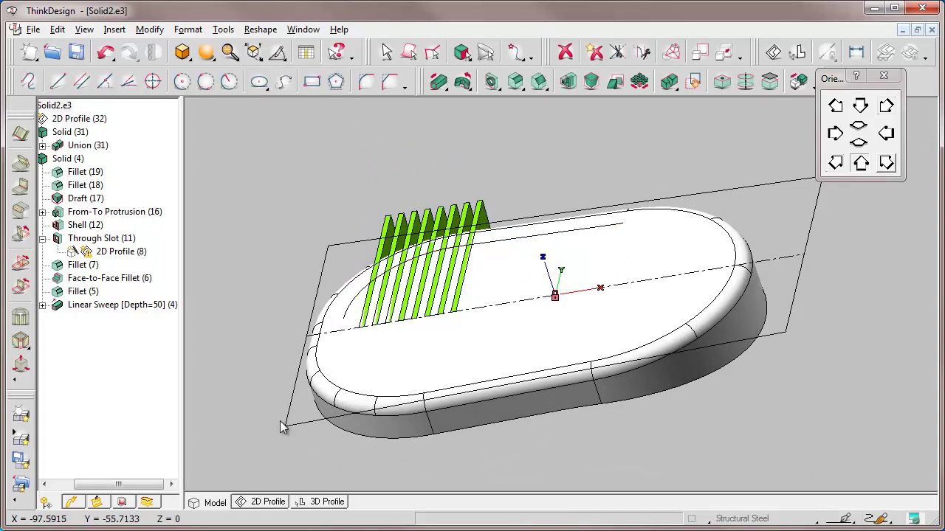
click(84, 30)
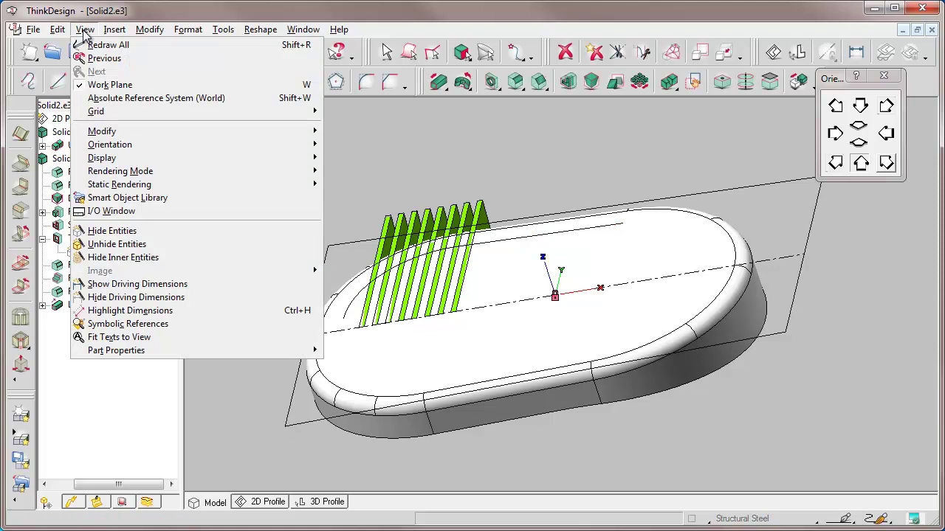
click(110, 231)
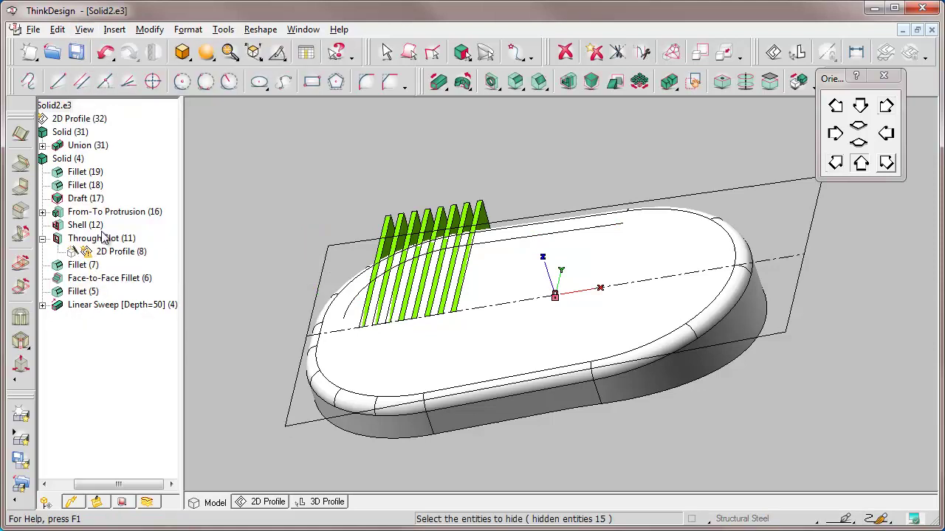
click(476, 348)
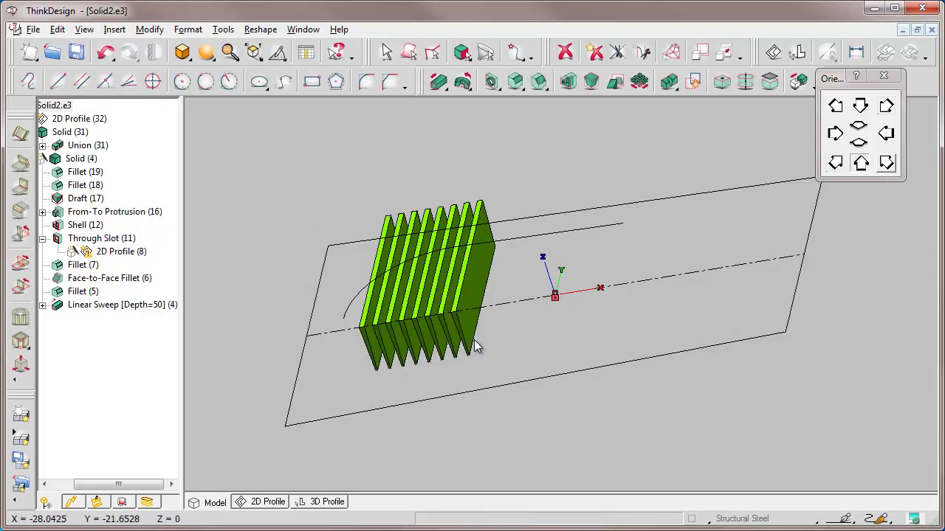
click(438, 82)
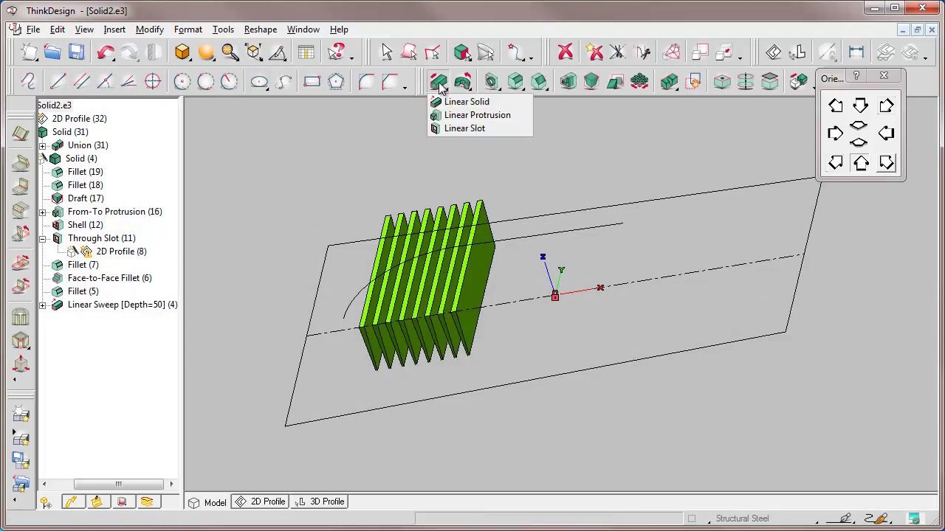
Set up a Thru all linear slot from the offset curve, without thickness and flipped
click(459, 128)
click(521, 237)
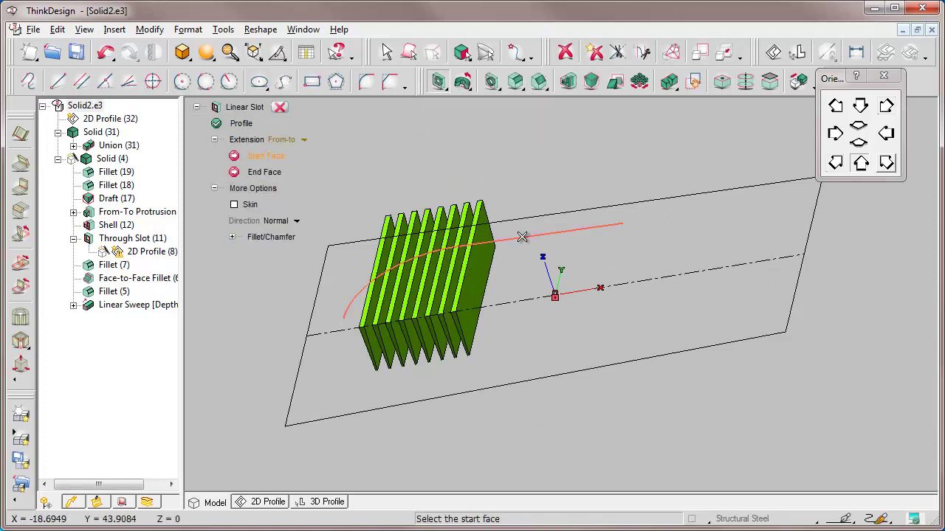
click(307, 144)
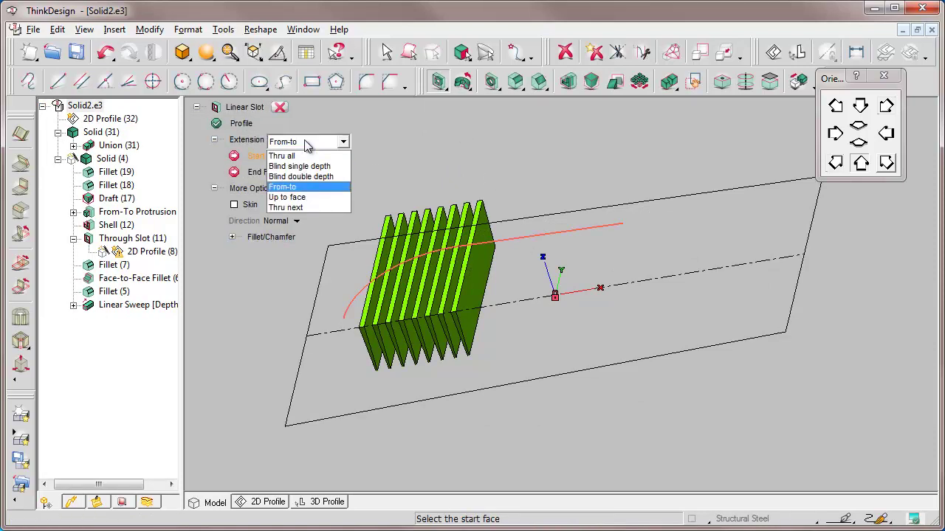
click(280, 156)
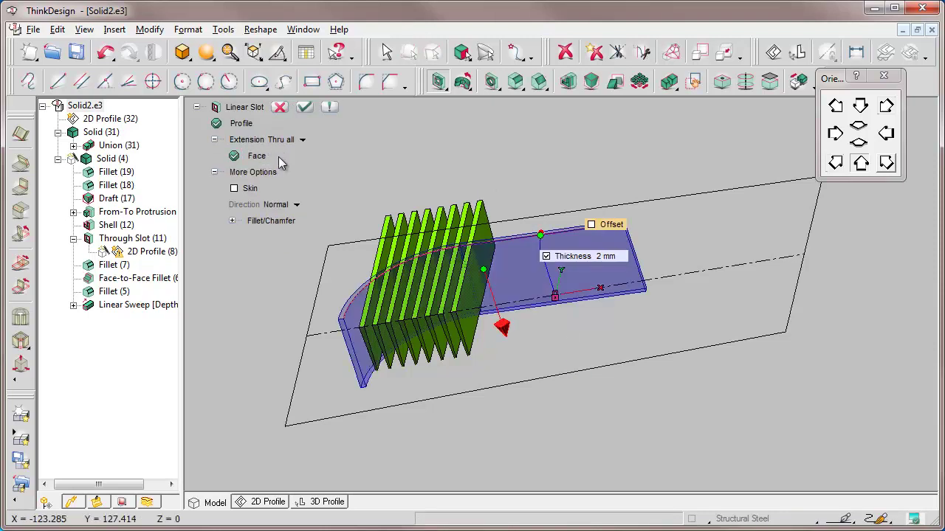
click(546, 257)
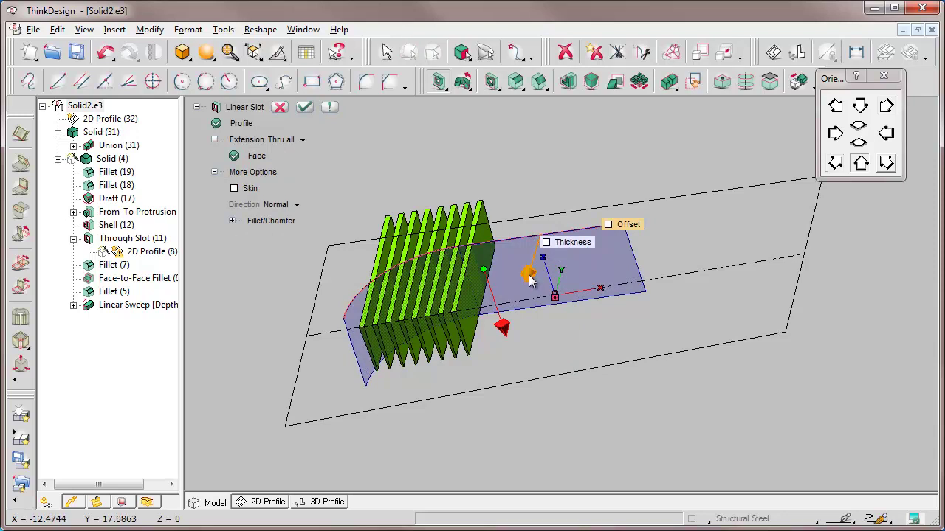
click(528, 277)
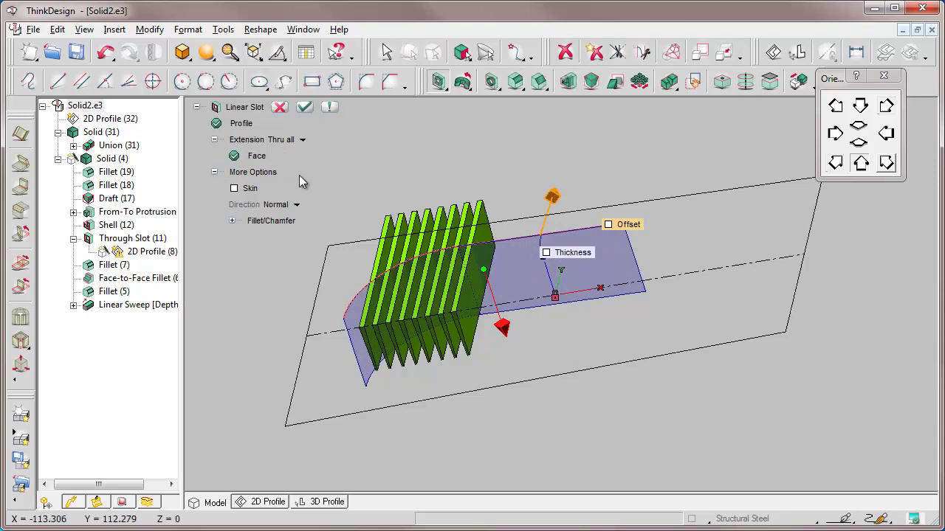
Reselect a fin face as the slot face and create the through slot
right_click(258, 158)
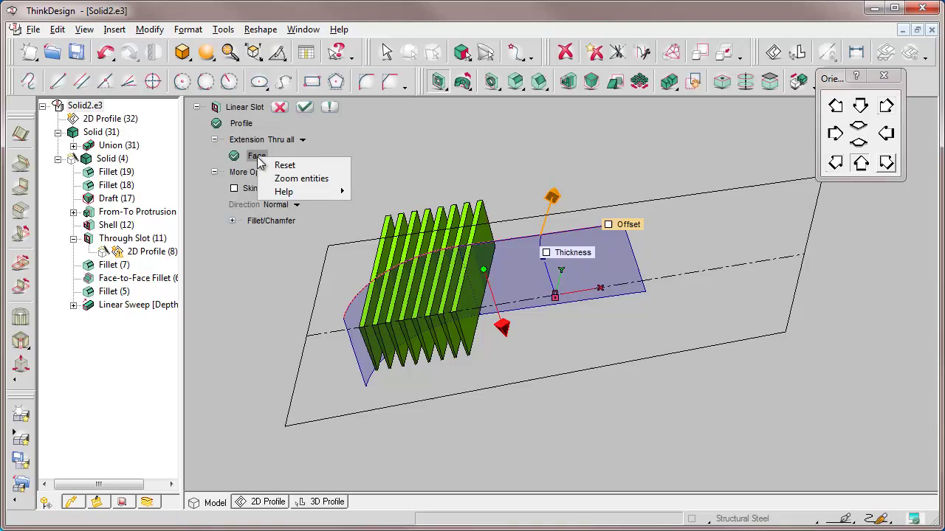
click(285, 166)
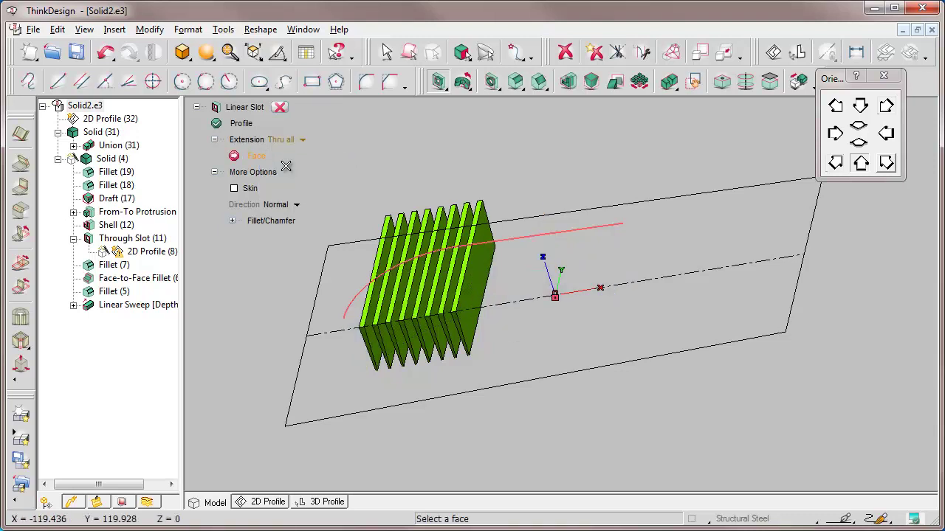
click(415, 266)
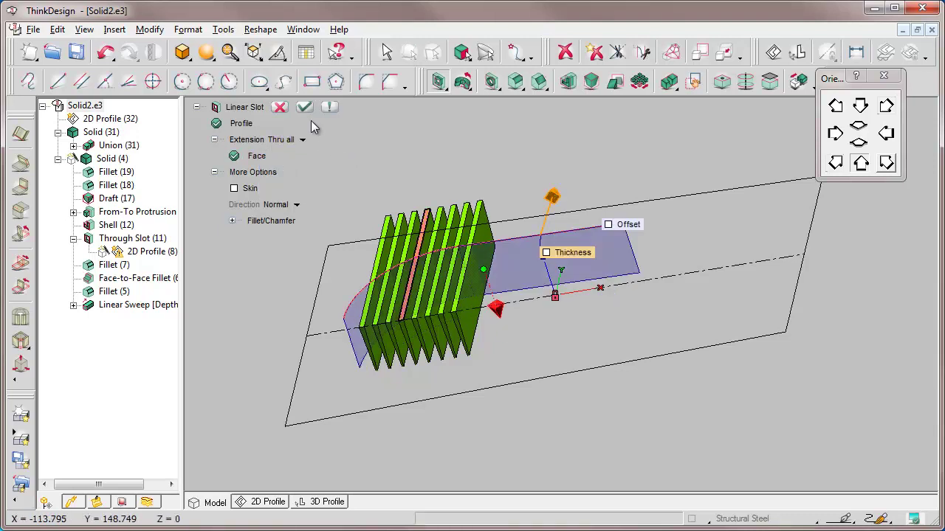
click(304, 107)
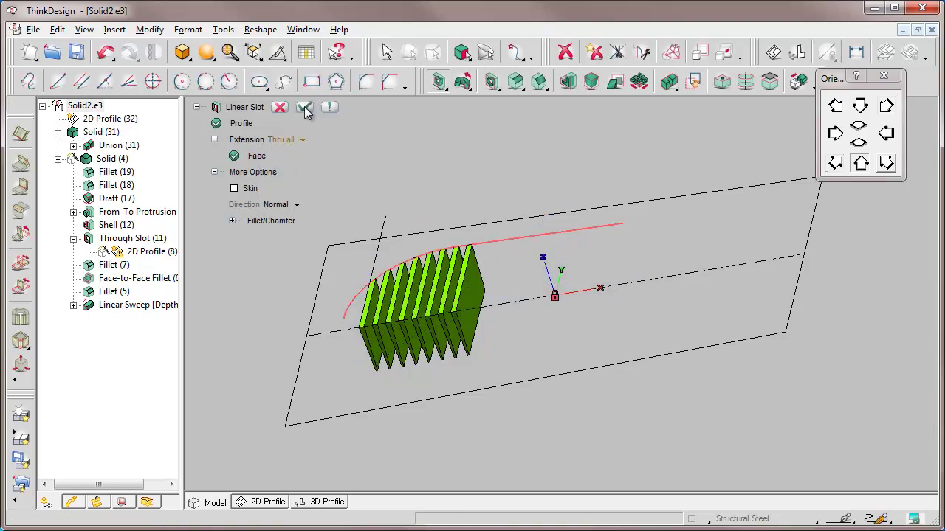
key(ctrl+w)
Drill a 20 mm Simple Hole through the fin block, centred on a fin edge midpoint
click(309, 226)
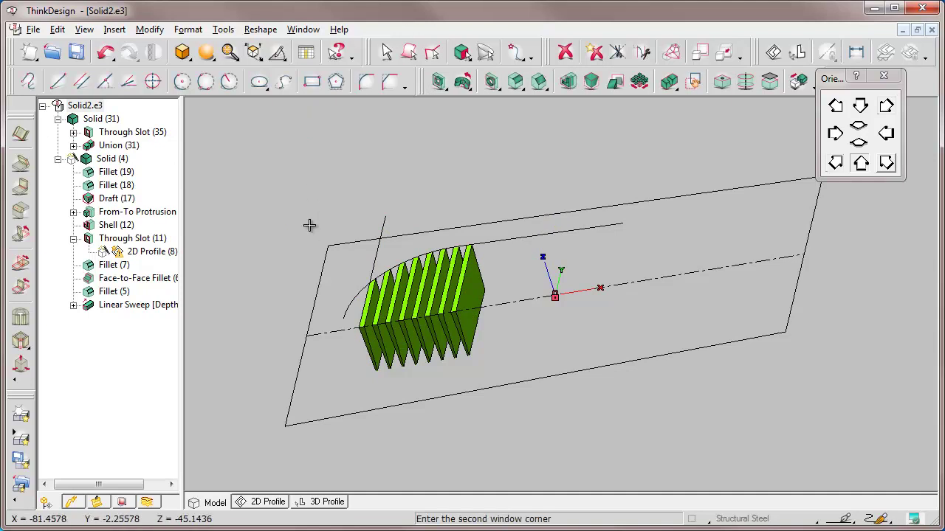
click(527, 380)
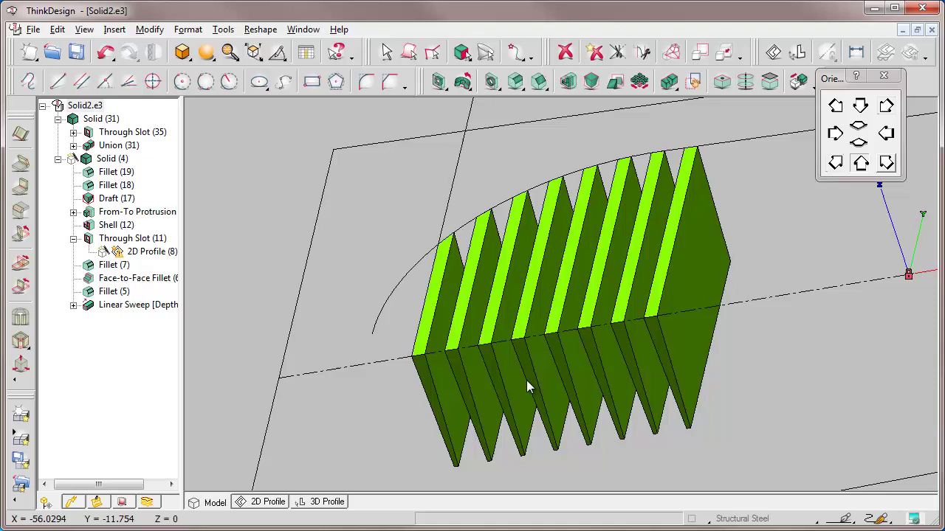
click(491, 81)
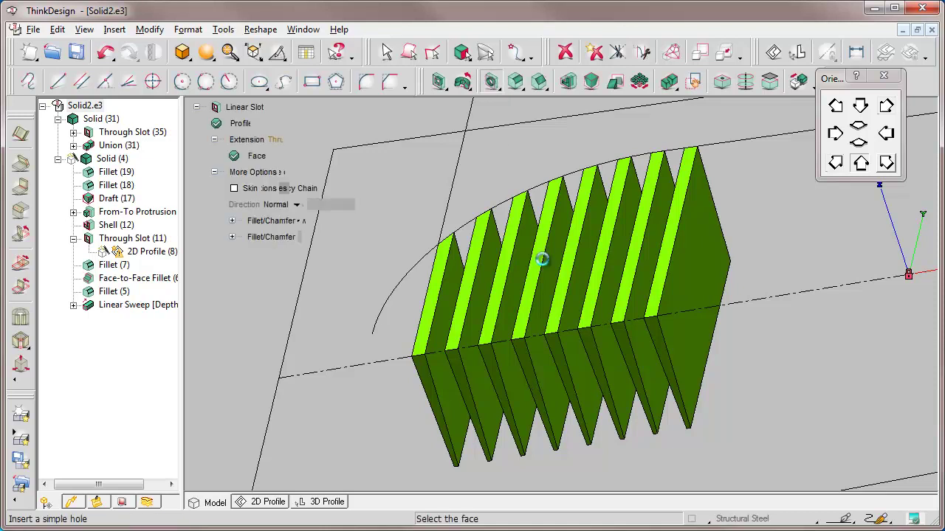
click(558, 310)
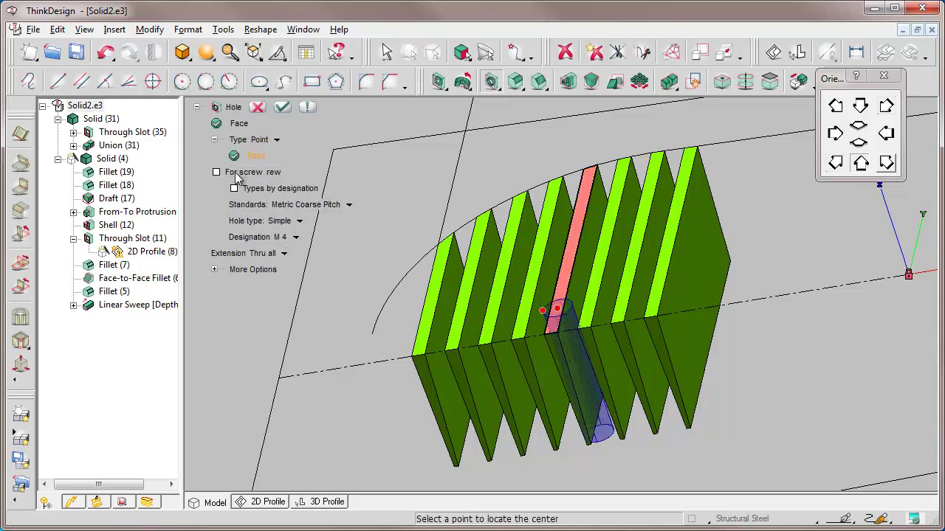
click(572, 286)
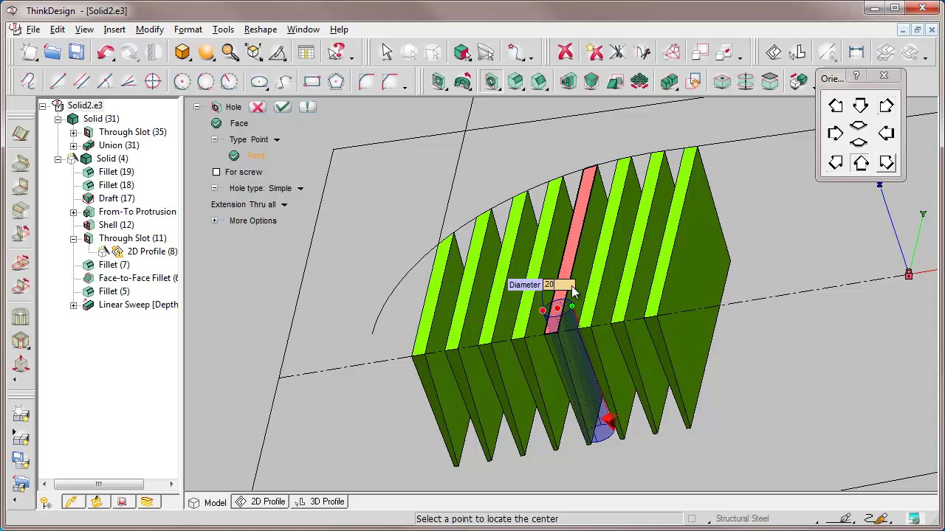
click(517, 55)
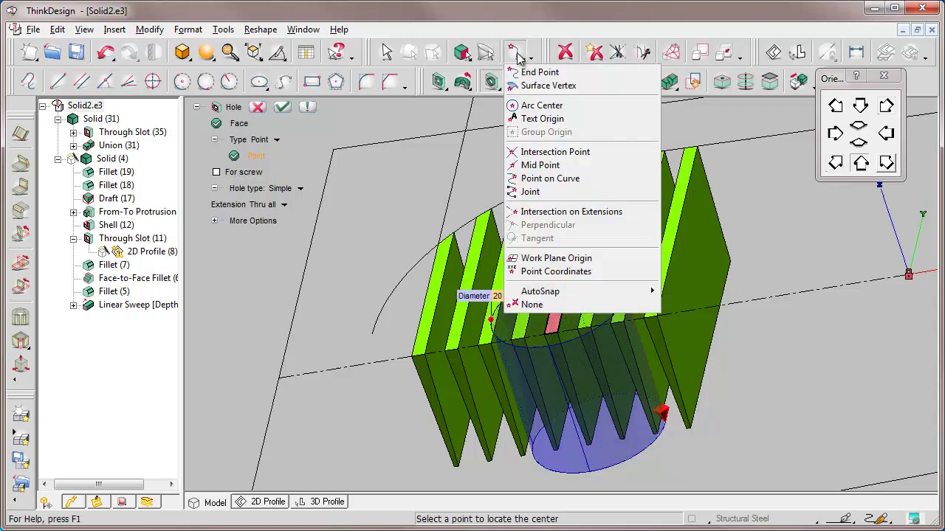
click(534, 166)
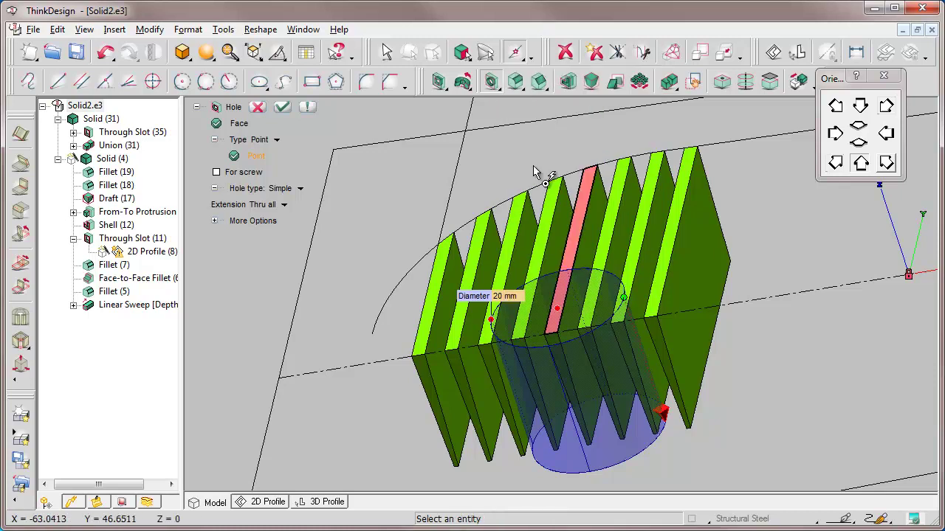
click(551, 333)
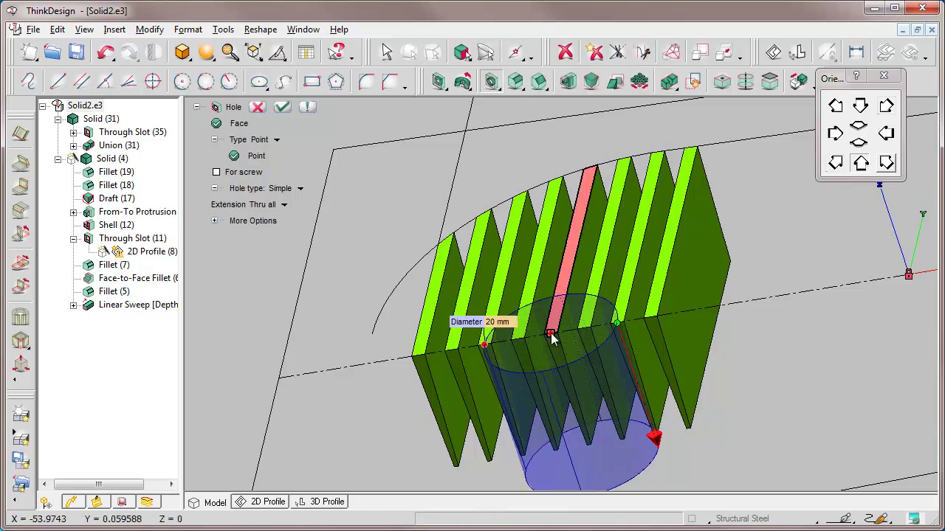
click(283, 107)
Unhide the tray body and zoom to fit the whole part with the fin block inside
click(861, 164)
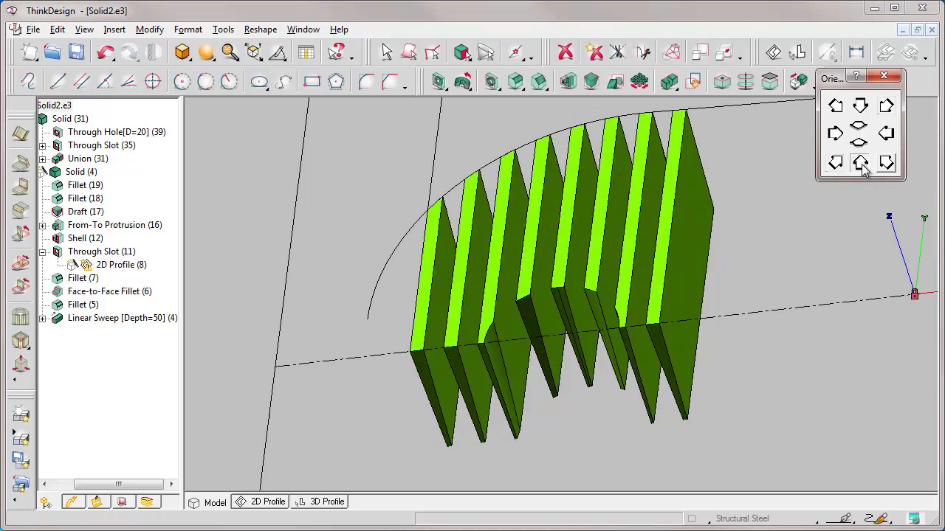
click(884, 165)
click(887, 165)
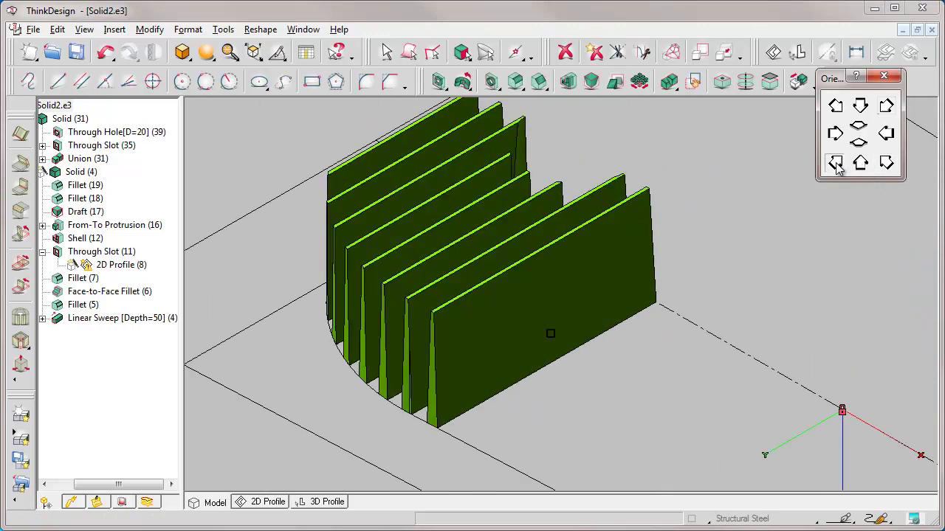
click(836, 164)
click(886, 108)
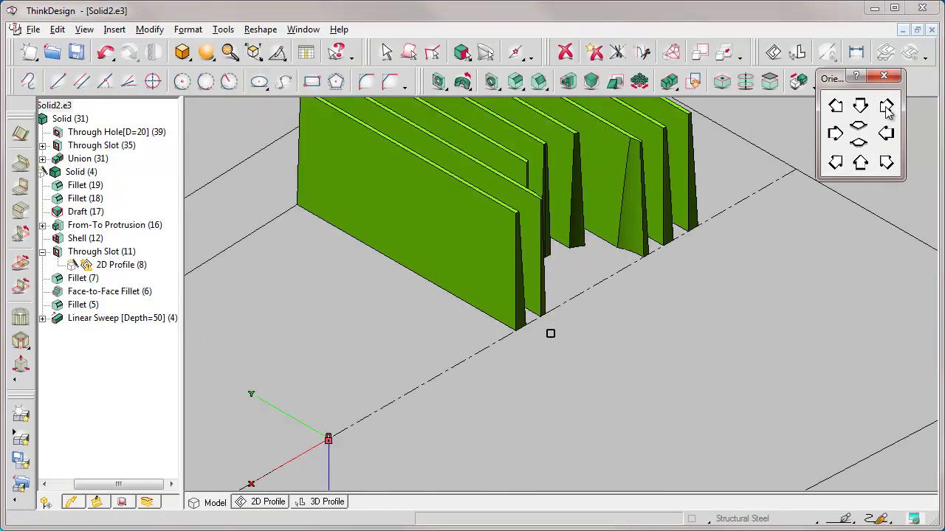
click(85, 29)
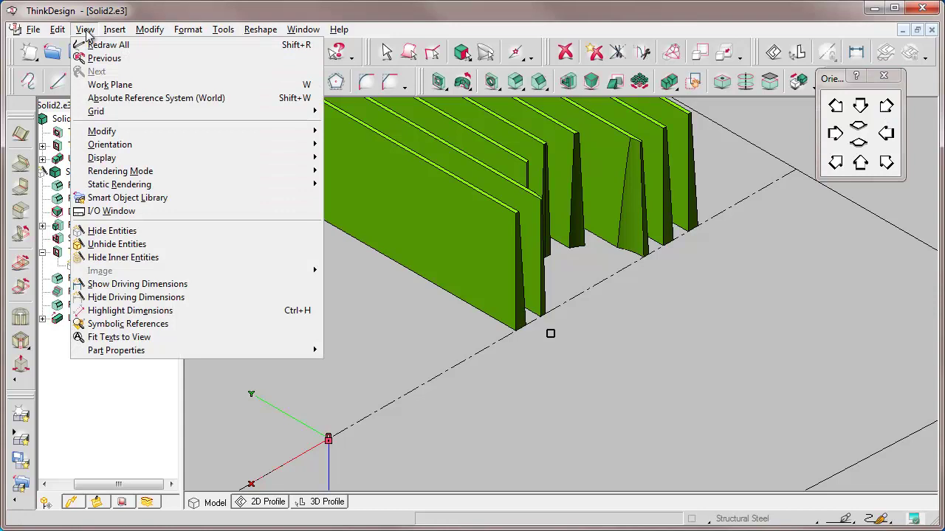
click(116, 244)
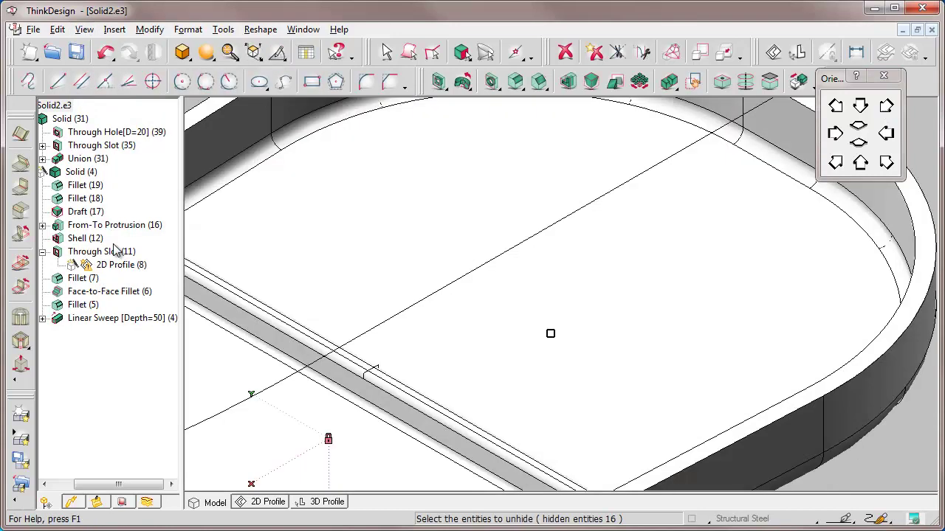
click(696, 230)
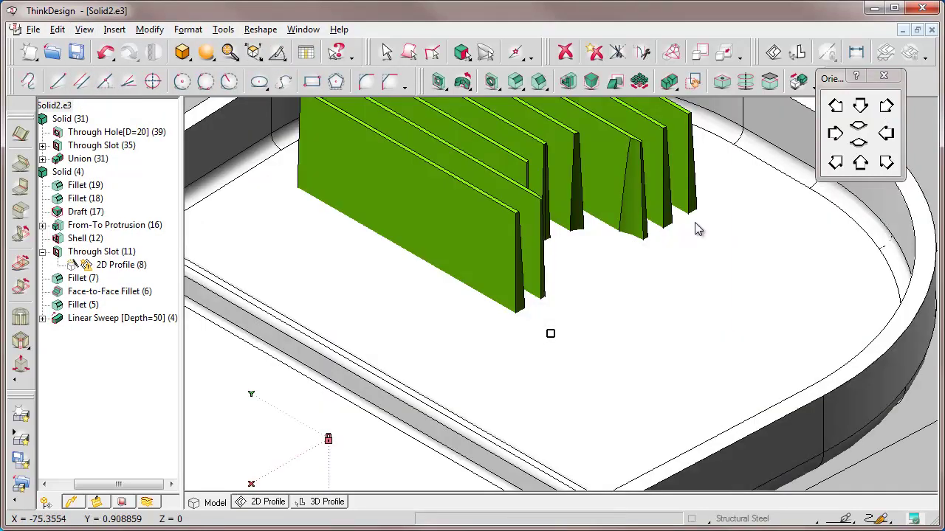
click(232, 55)
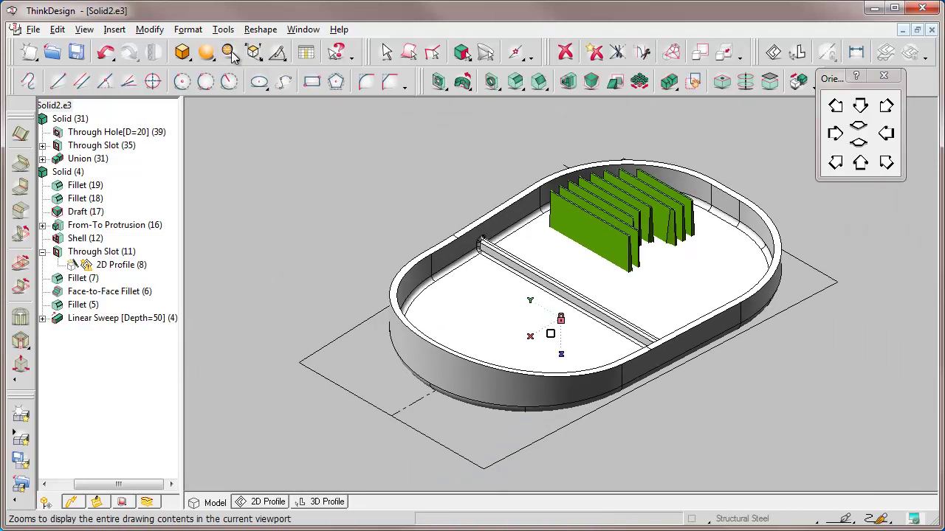
click(63, 121)
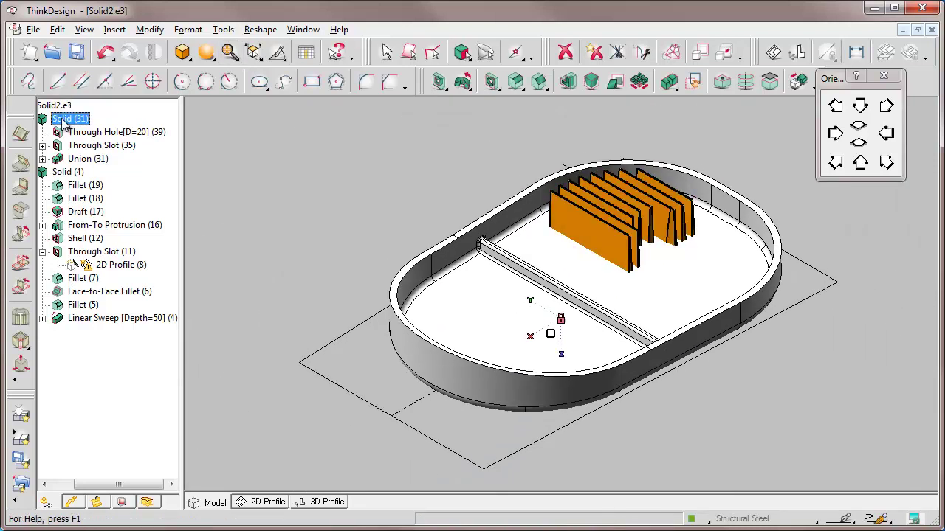
Boolean-subtract the fin block from the tray, leaving eight slots in its floor
click(63, 174)
key(Escape)
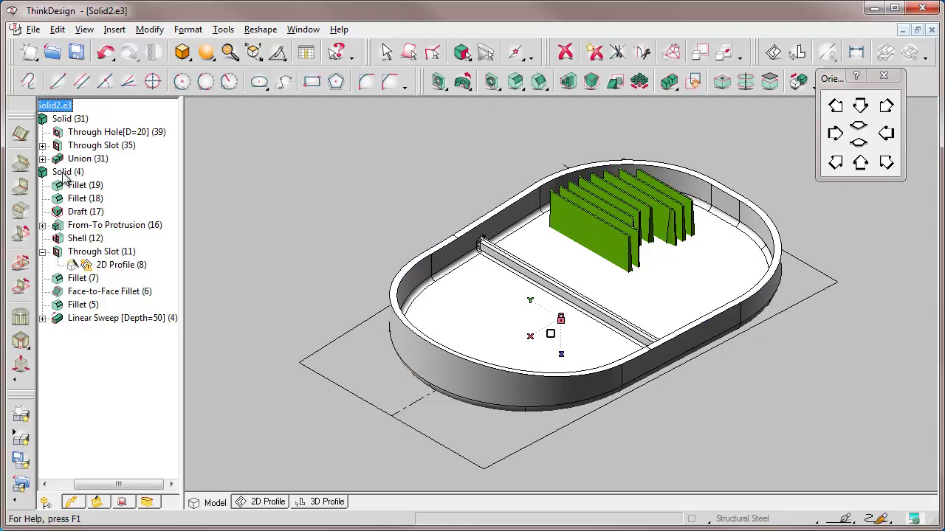
click(115, 30)
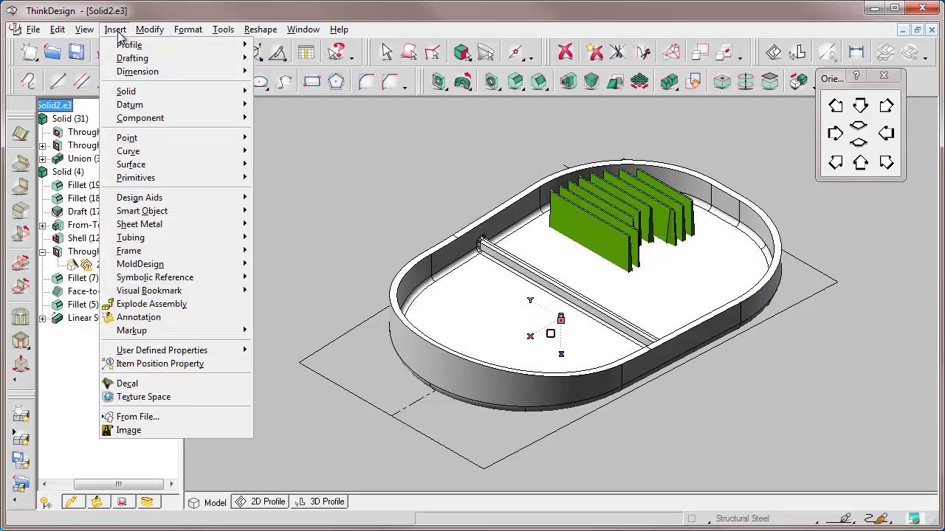
mouse_move(133, 97)
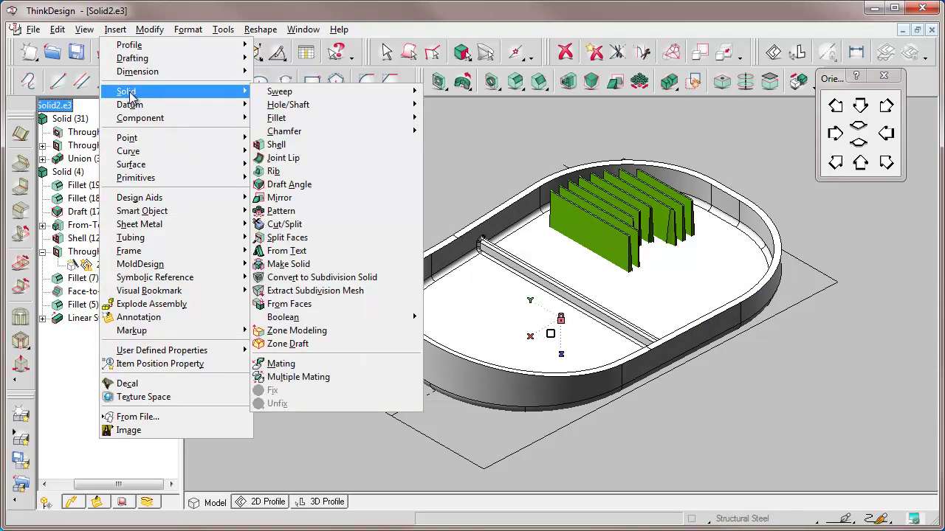
mouse_move(275, 319)
click(446, 347)
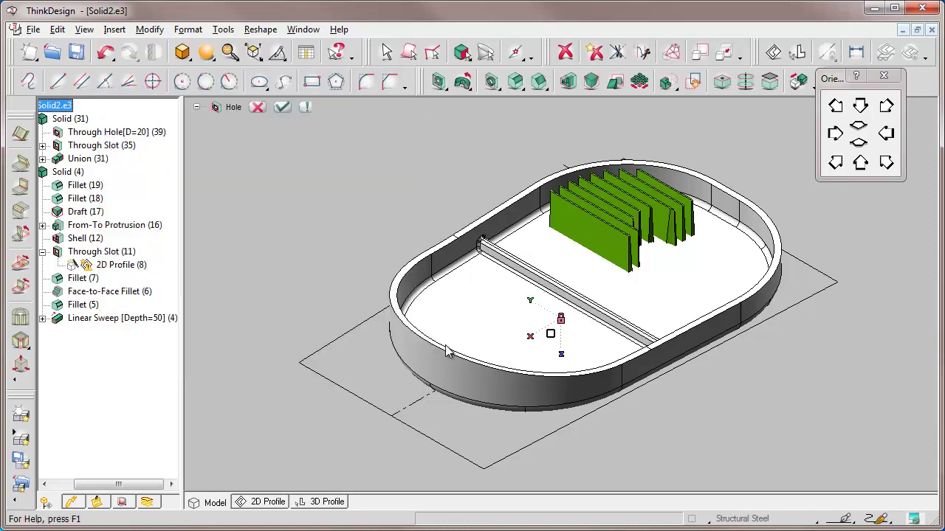
click(707, 284)
click(569, 221)
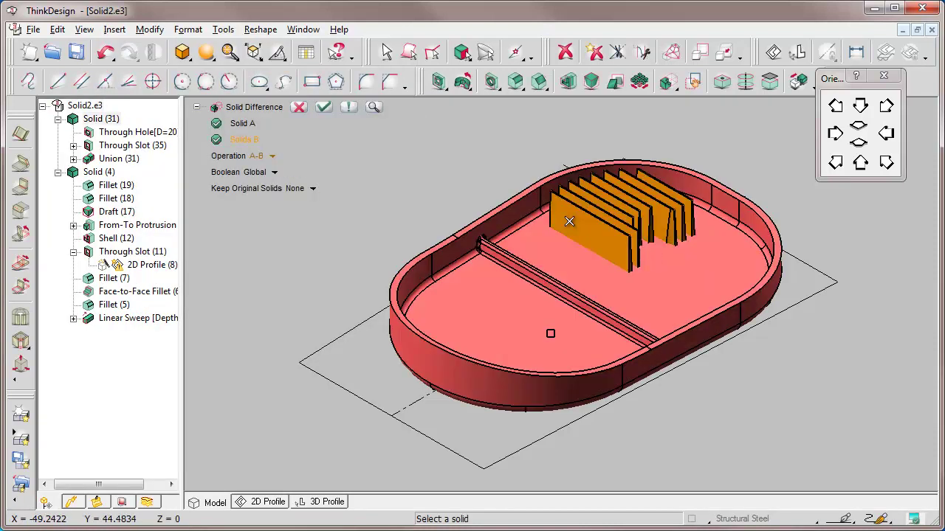
click(323, 107)
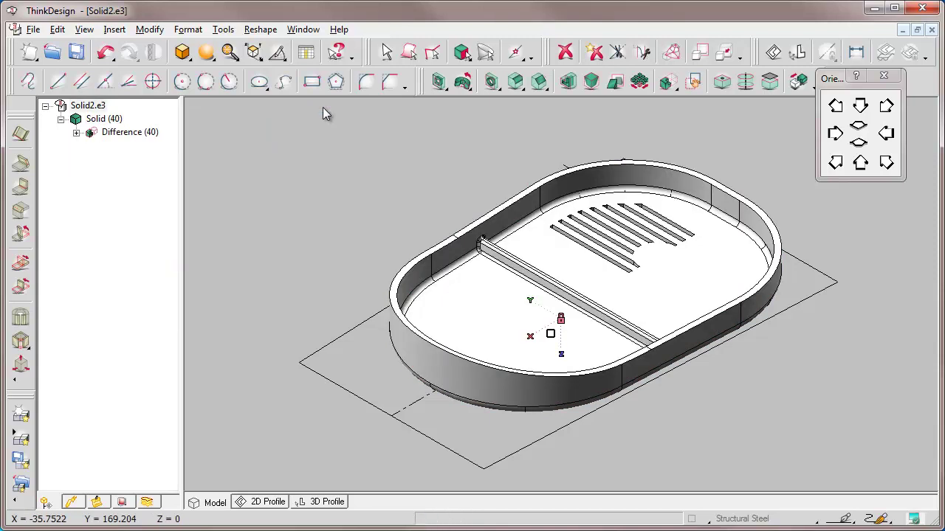
click(856, 165)
click(886, 164)
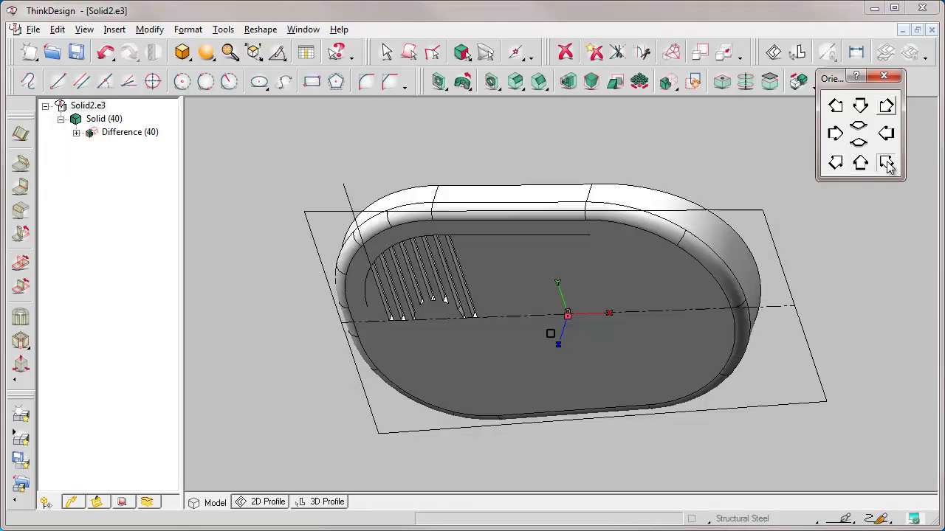